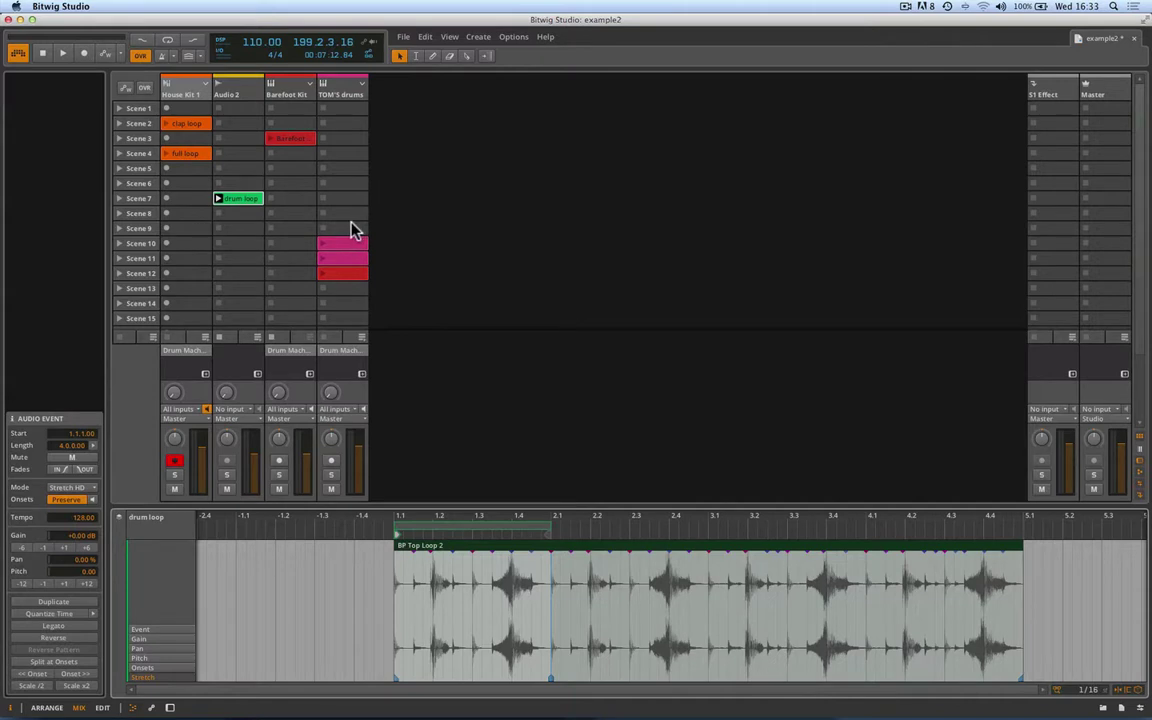
Load the sample 90 bpm loop4 from the browser into the Scene 10 slot of the Audio 2 track
key(b)
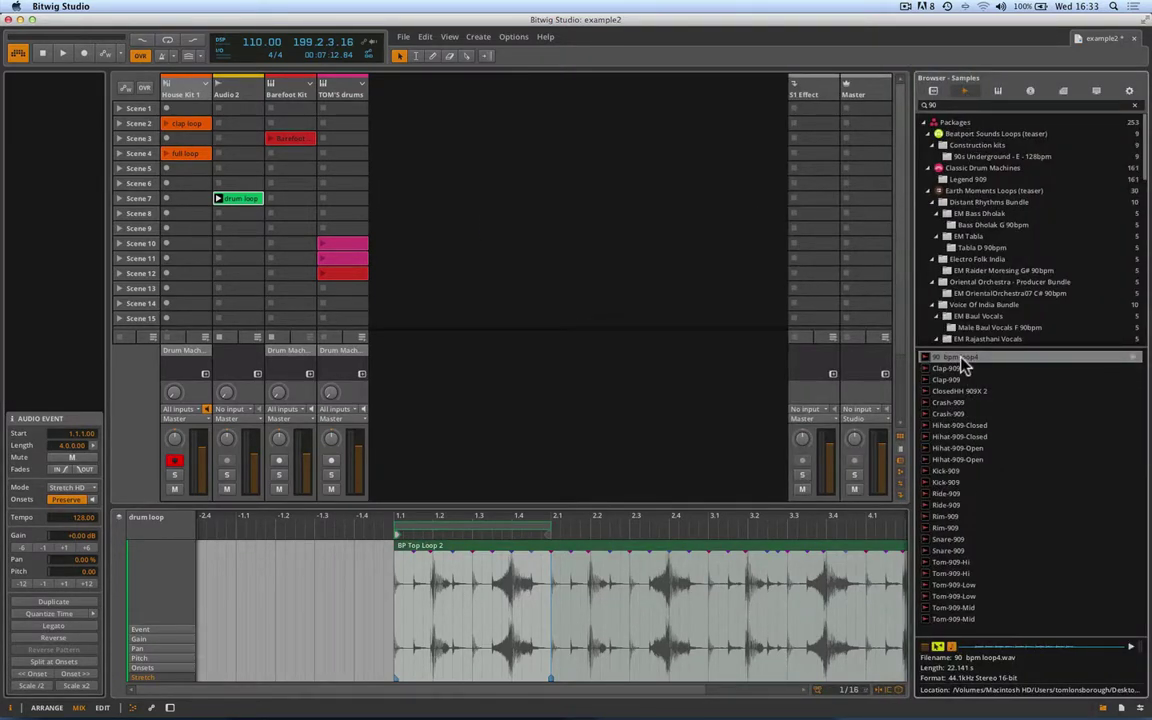
click(716, 368)
drag(716, 368, 237, 248)
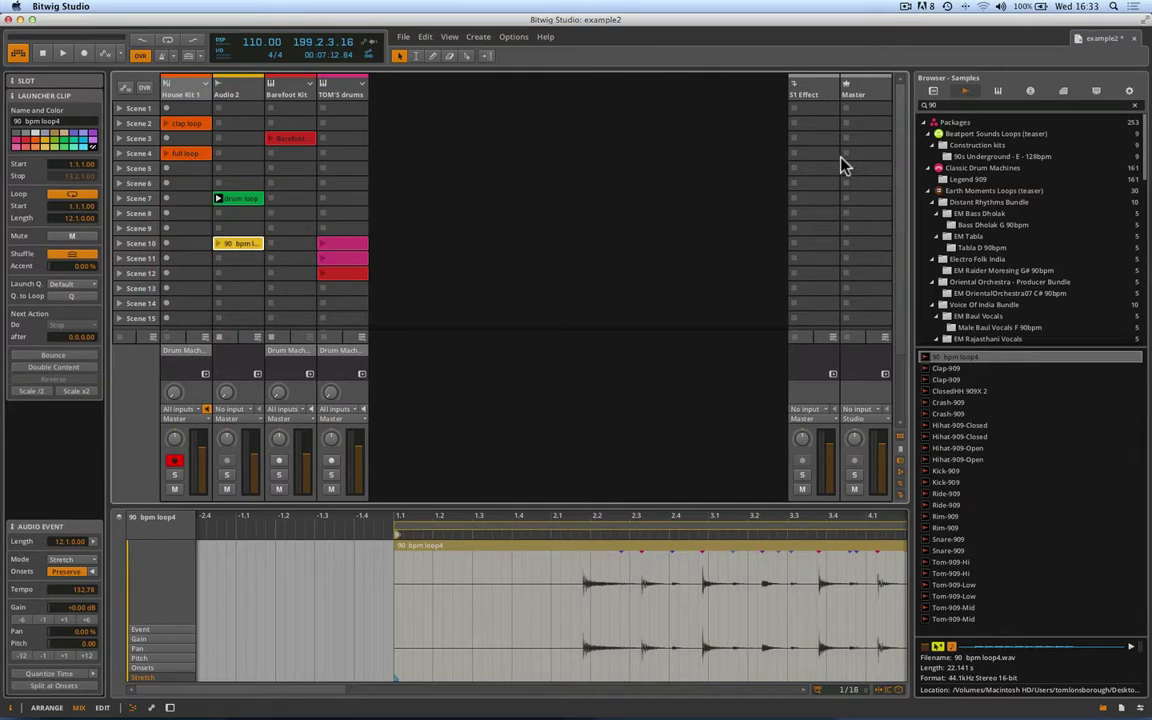
key(b)
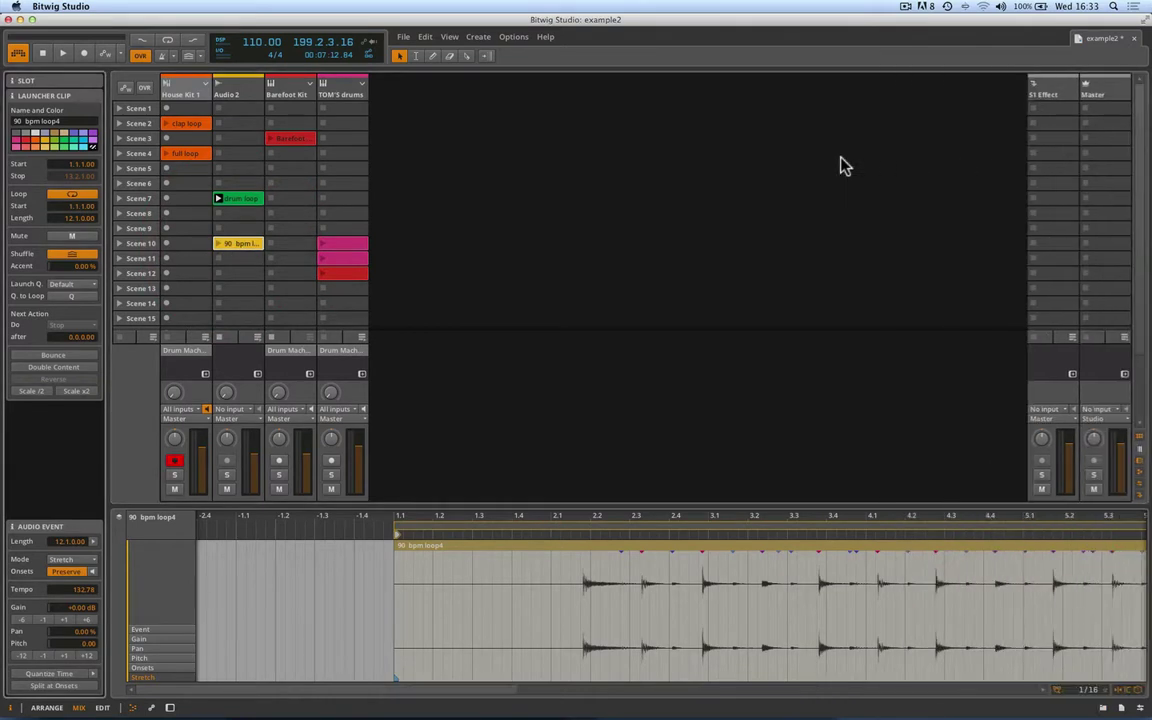
Set the project tempo to 90 BPM with the whole 90 bpm loop4 clip in view in the editor
drag(751, 519, 676, 470)
drag(676, 518, 491, 520)
double_click(245, 41)
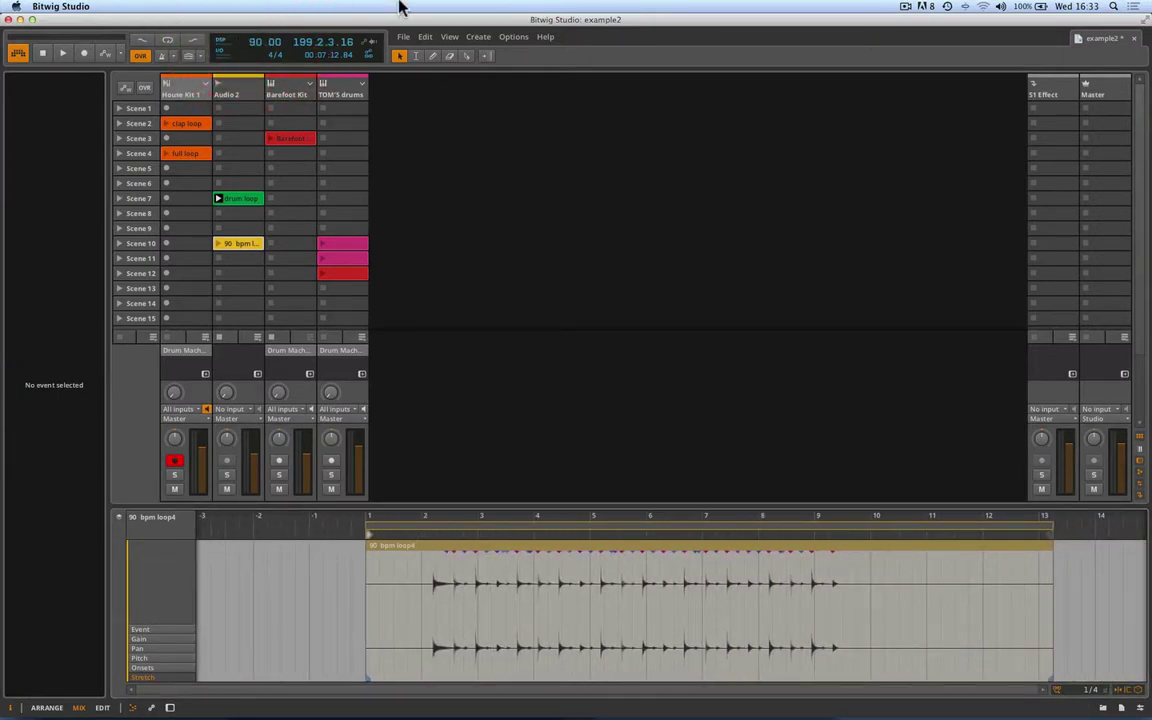
Set the 90 bpm loop4 clip's mode to Raw and audition it while raising the Audio 2 track volume
click(231, 249)
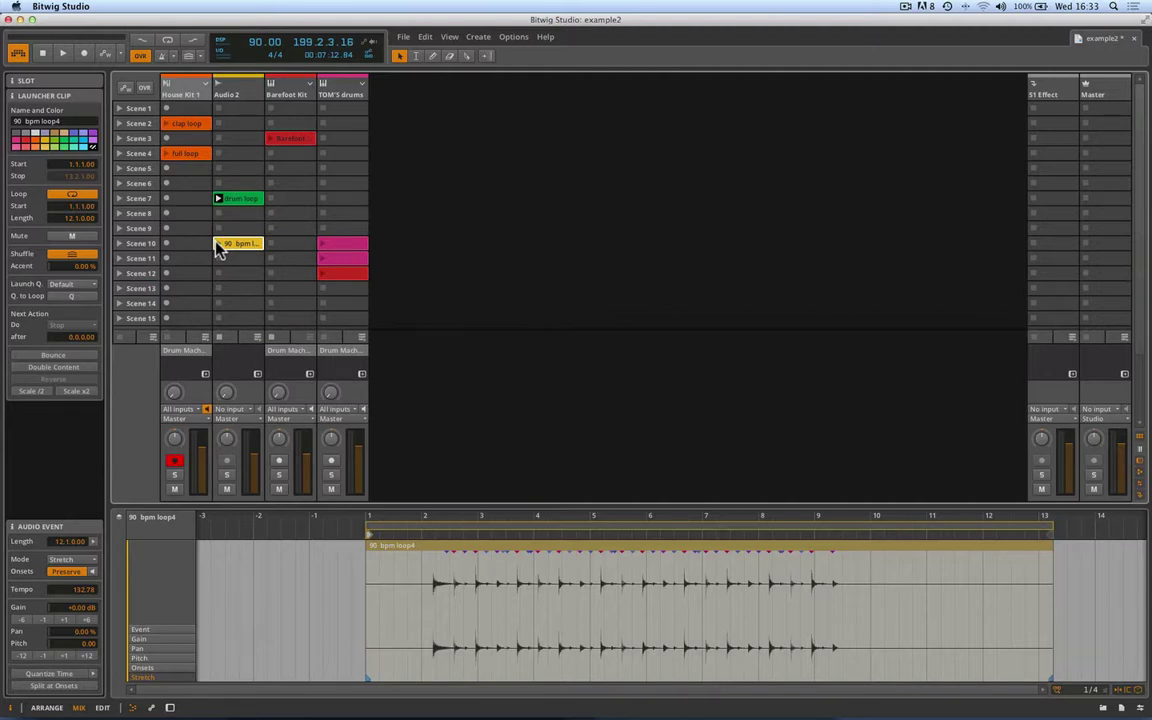
click(85, 560)
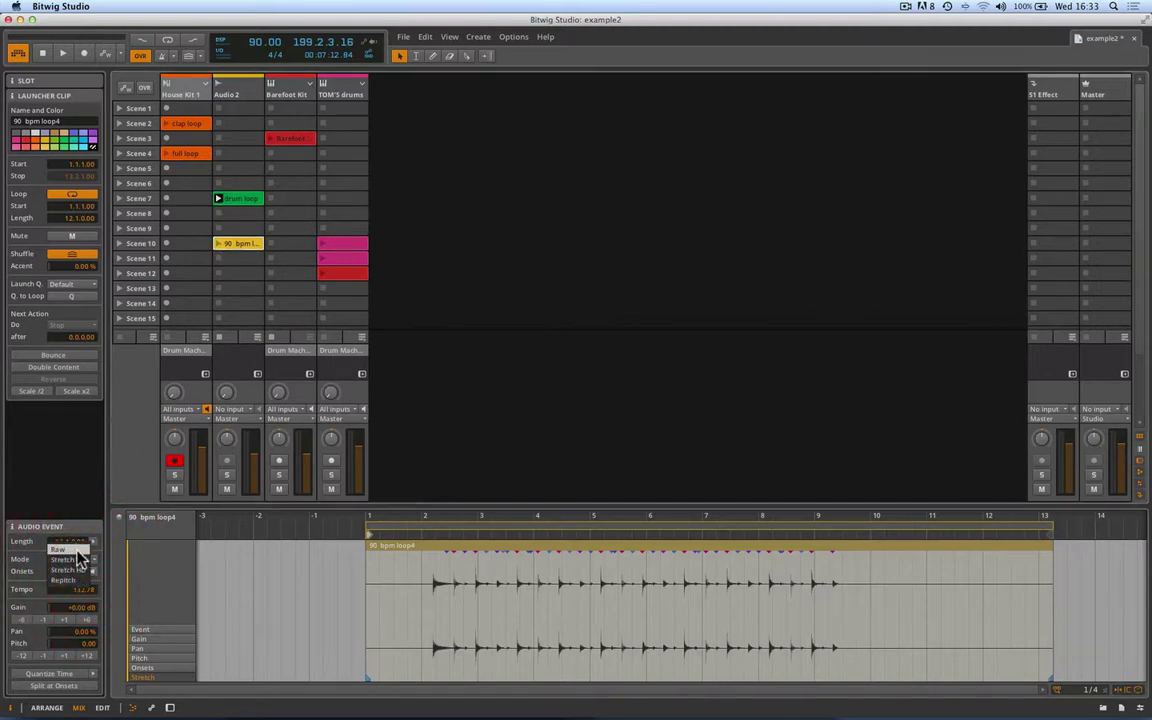
click(80, 553)
click(222, 243)
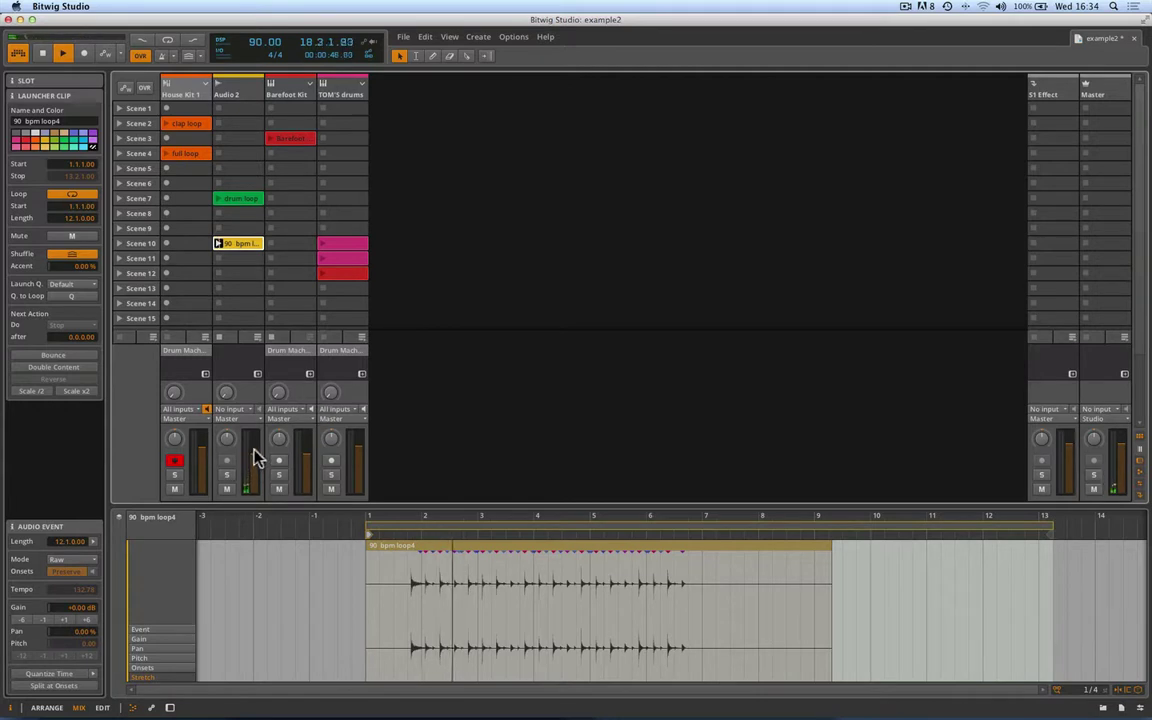
drag(254, 458, 254, 446)
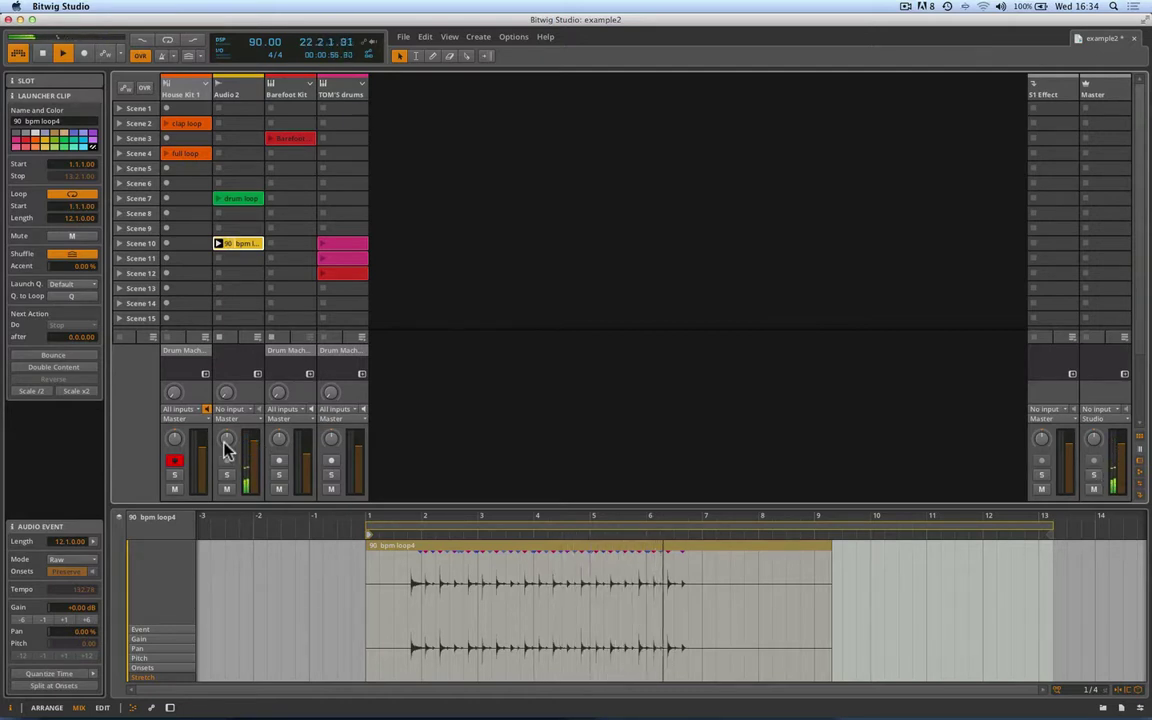
key(space)
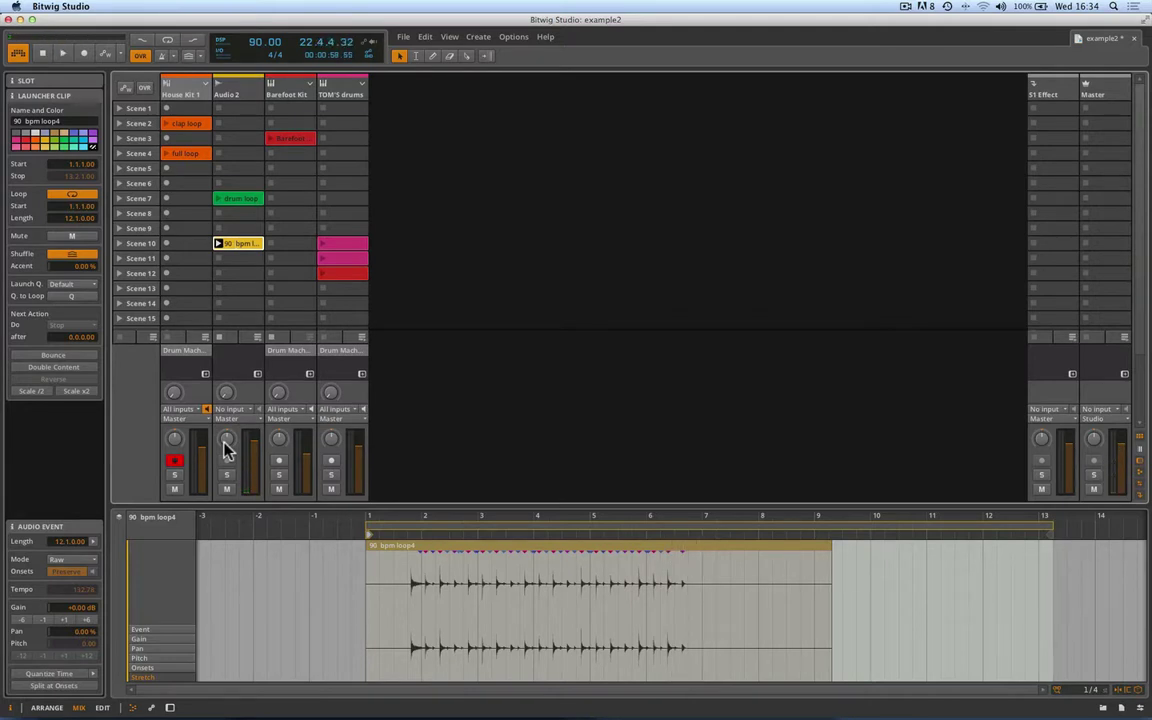
Switch the 90 bpm loop4 clip's mode to Stretch HD and play it back
click(76, 562)
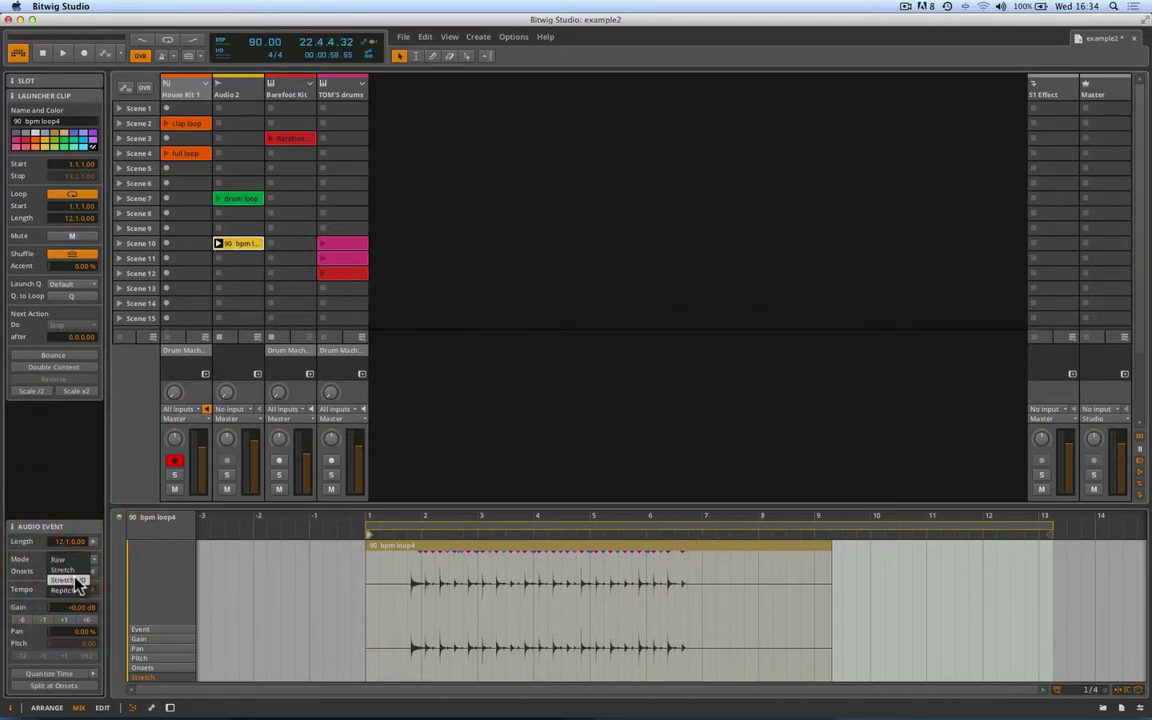
click(76, 581)
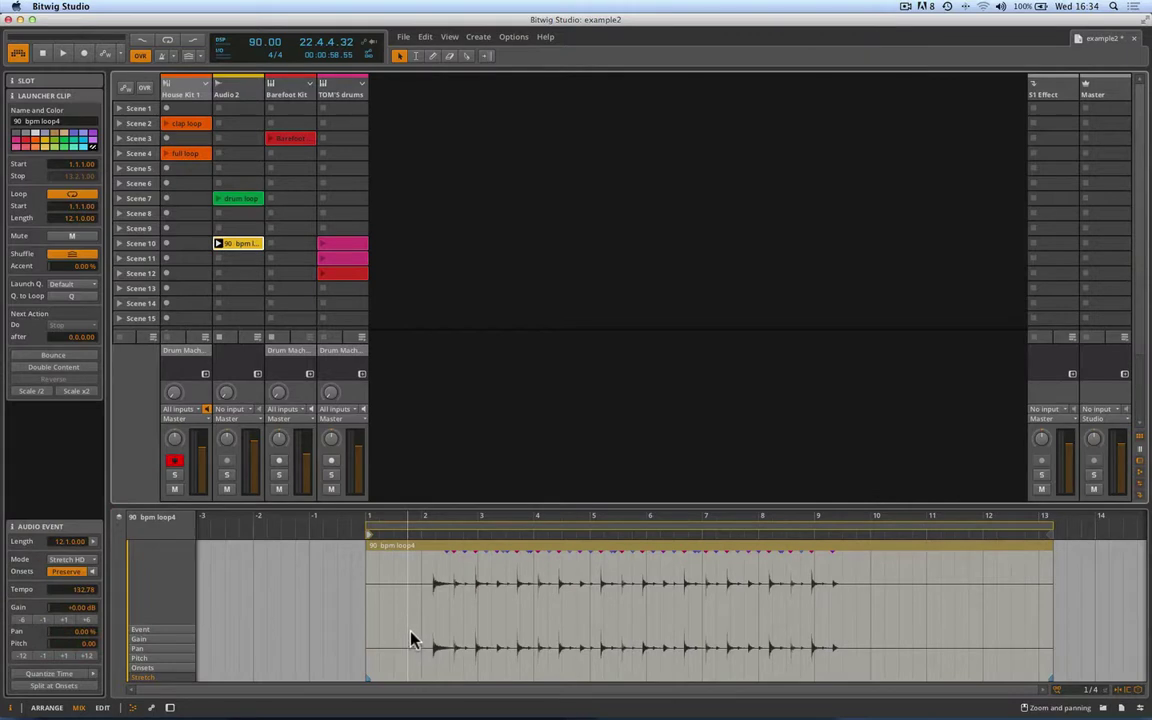
key(space)
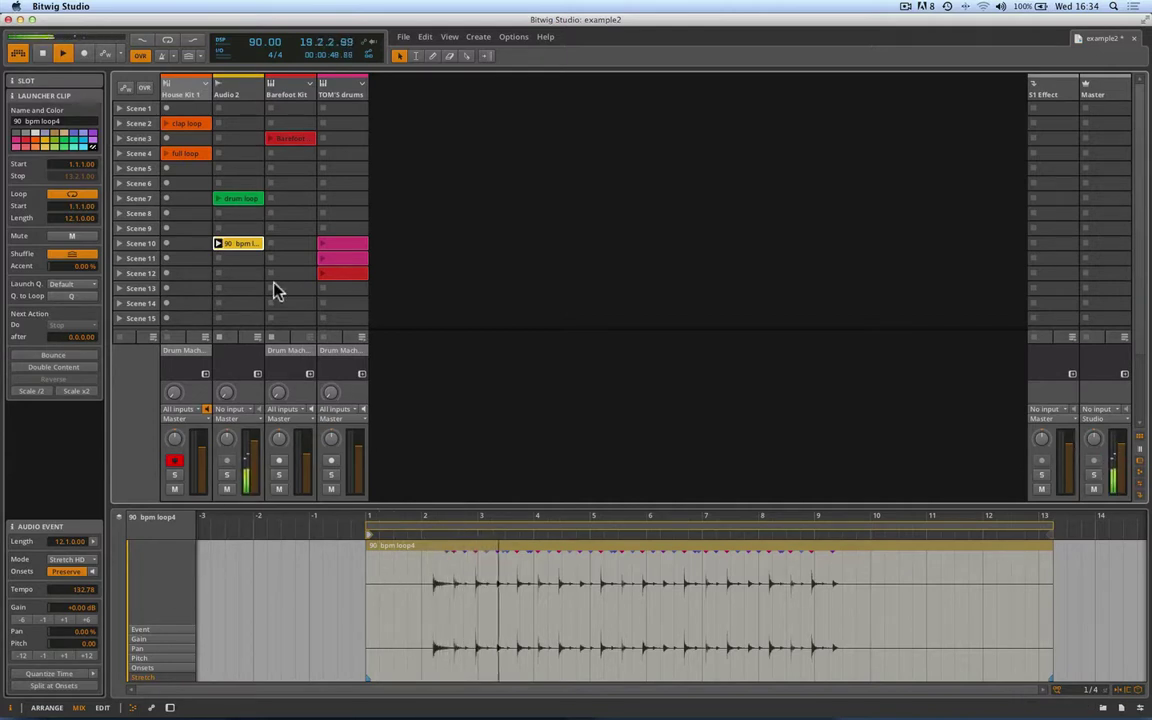
Raise the project tempo to 109 BPM and audition the loop against the metronome
drag(254, 47, 254, 24)
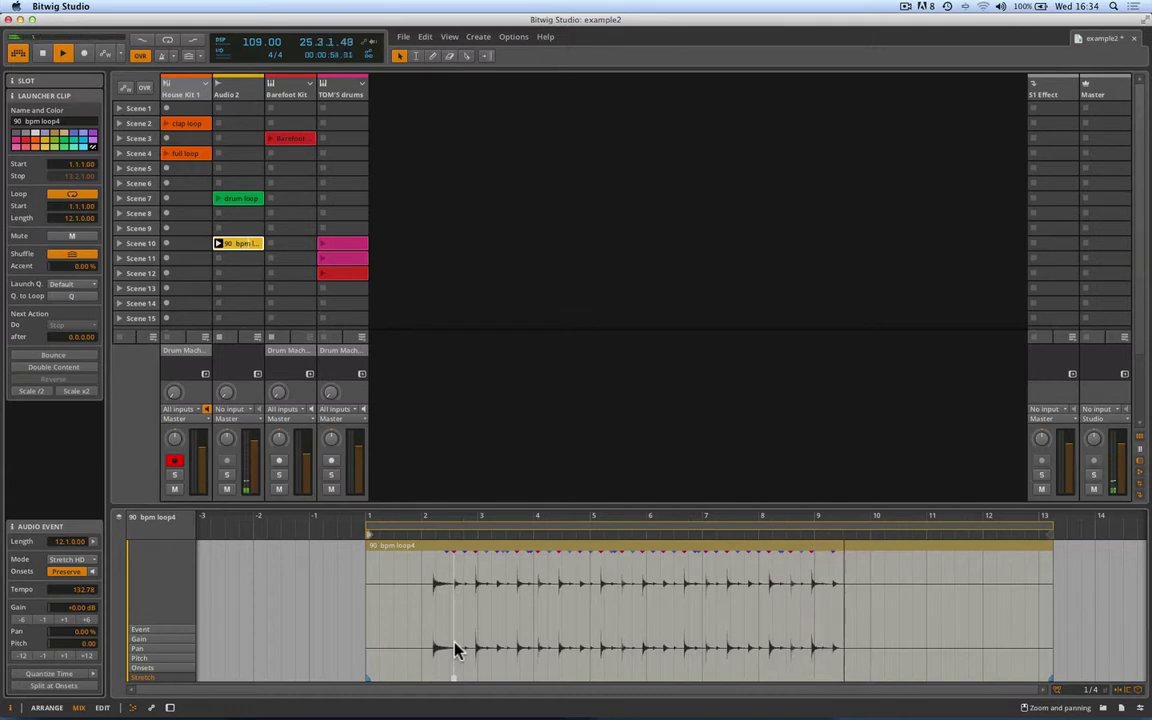
click(168, 55)
key(space)
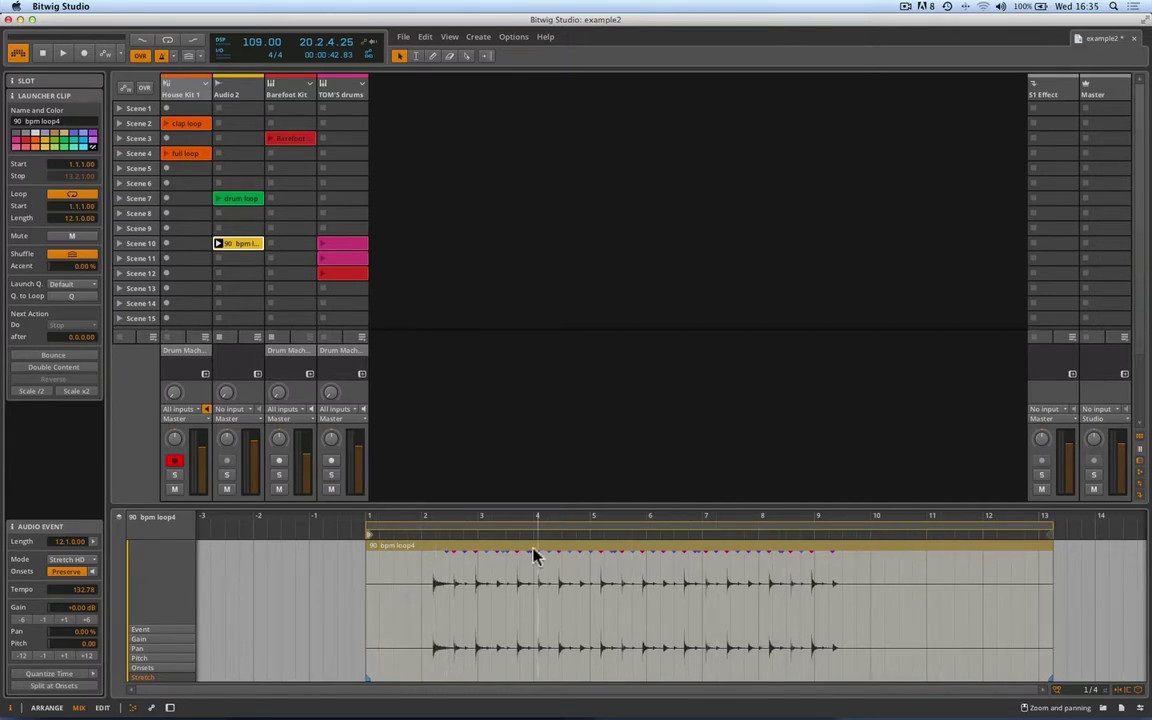
Raise the audio event's gain to +6.43 dB and turn the metronome off
click(182, 677)
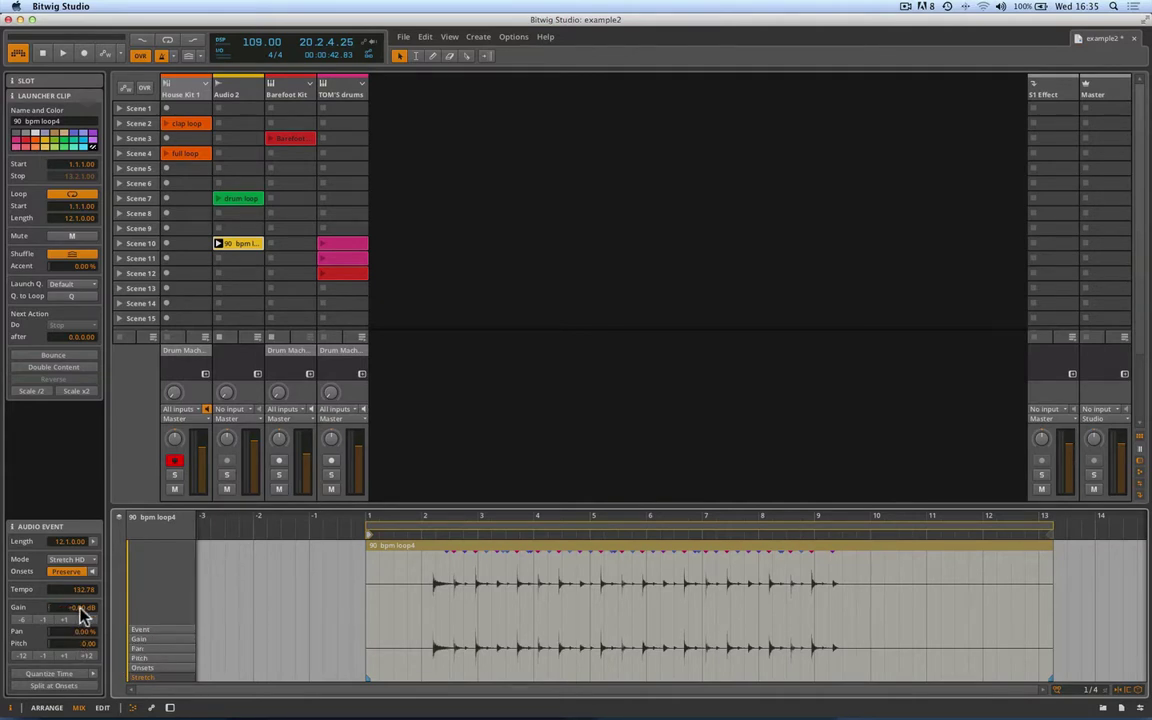
drag(80, 614, 80, 578)
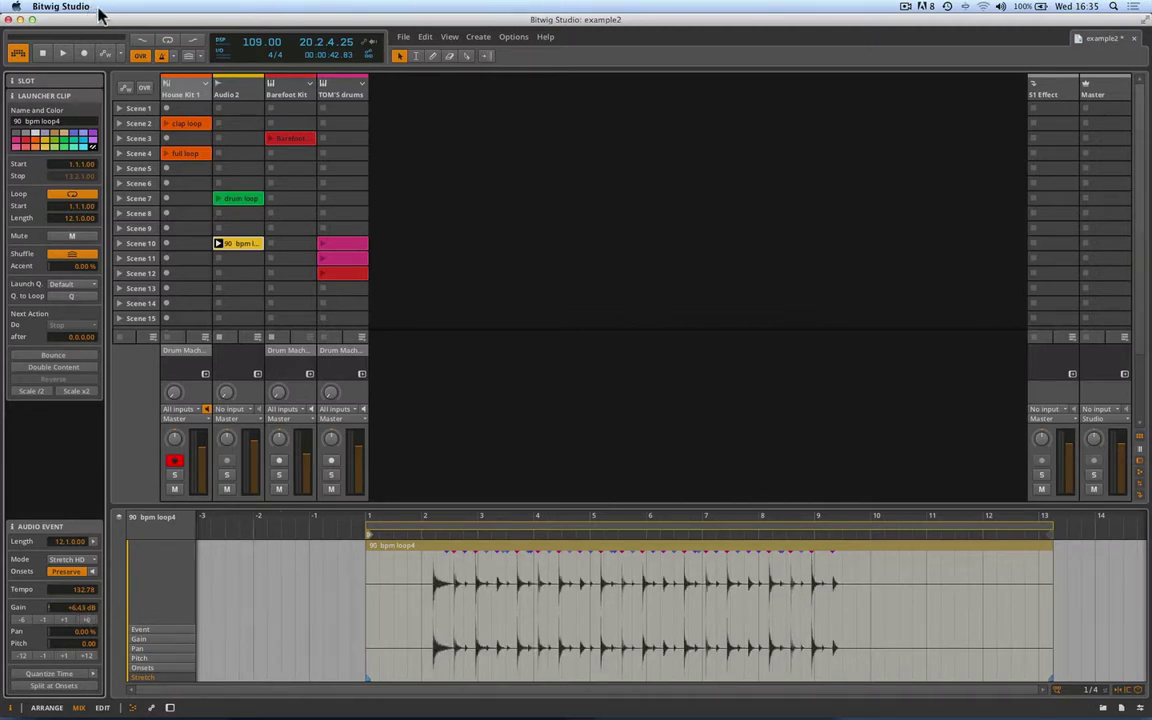
click(166, 56)
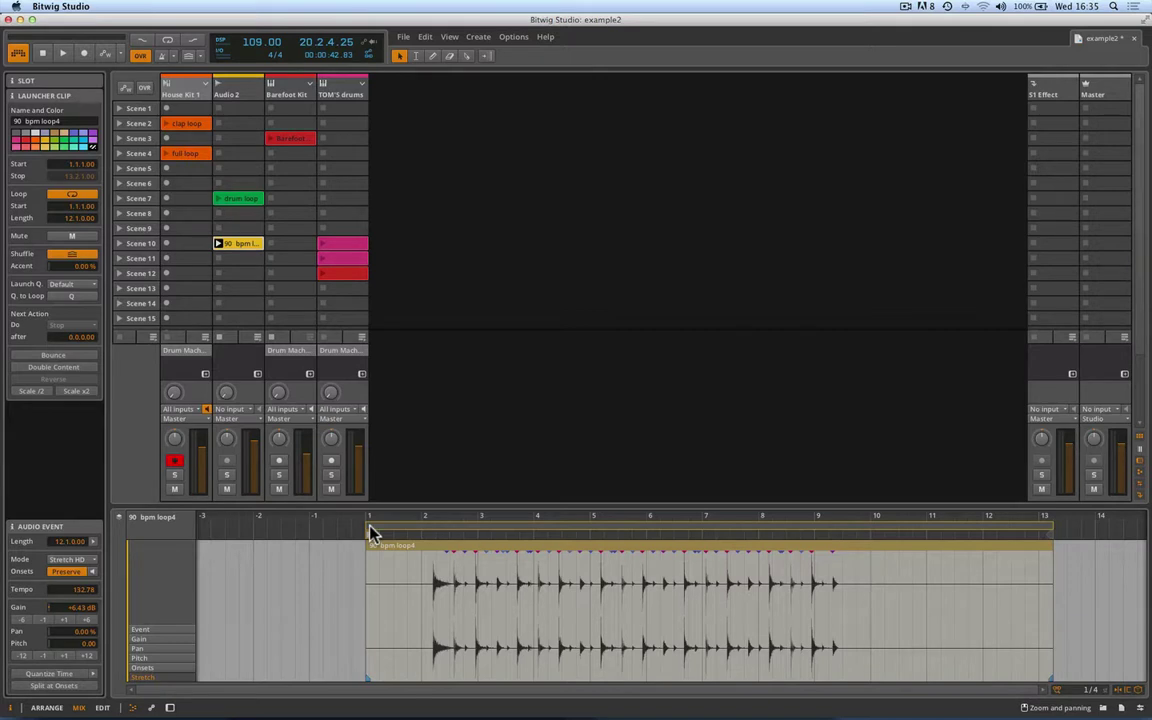
Play the loop and examine how its hits line up with the beat grid in bars 2 to 4
key(space)
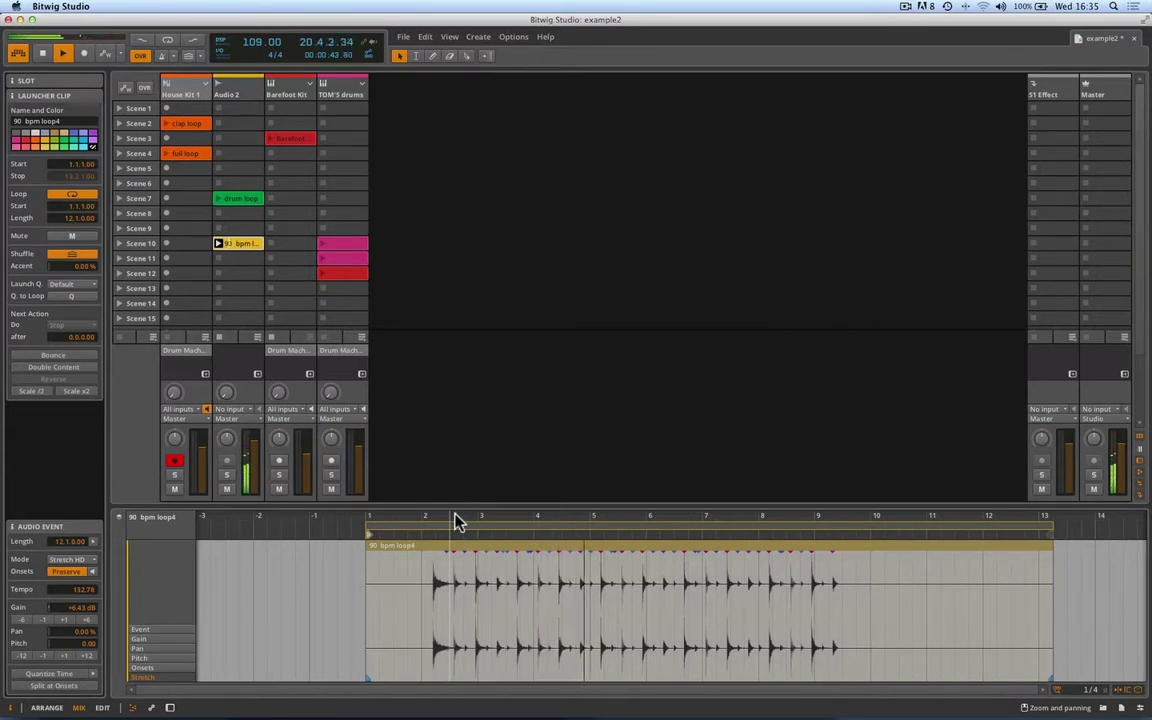
drag(455, 521, 527, 532)
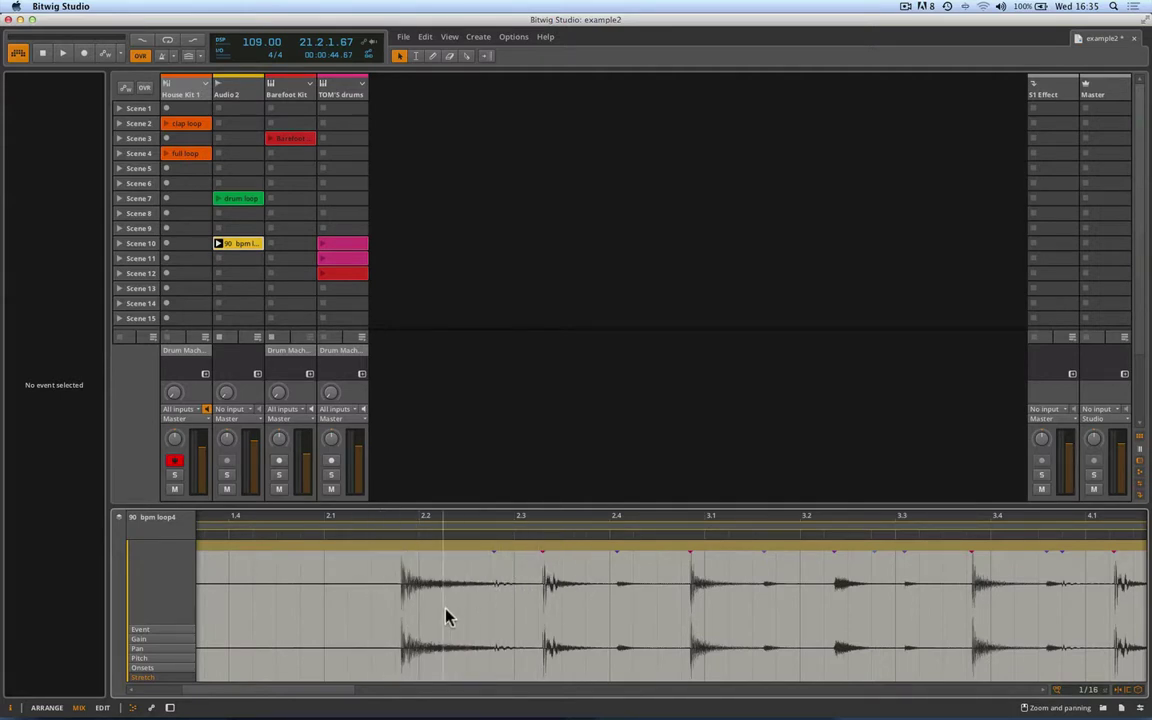
key(space)
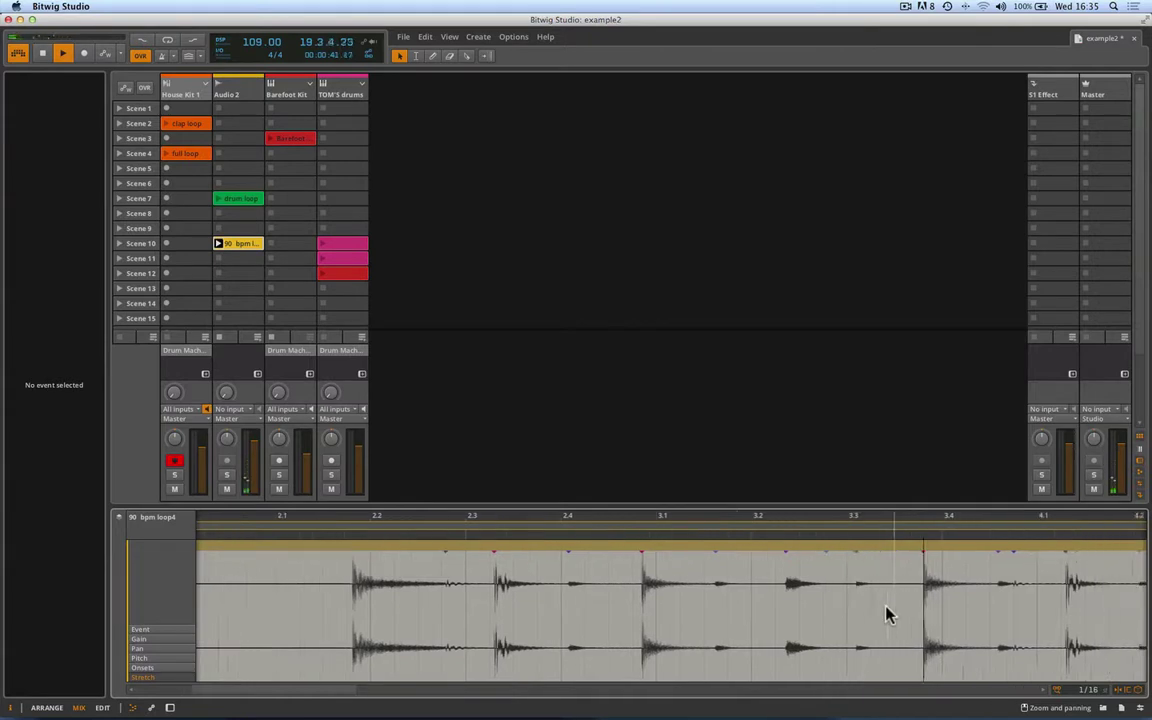
key(space)
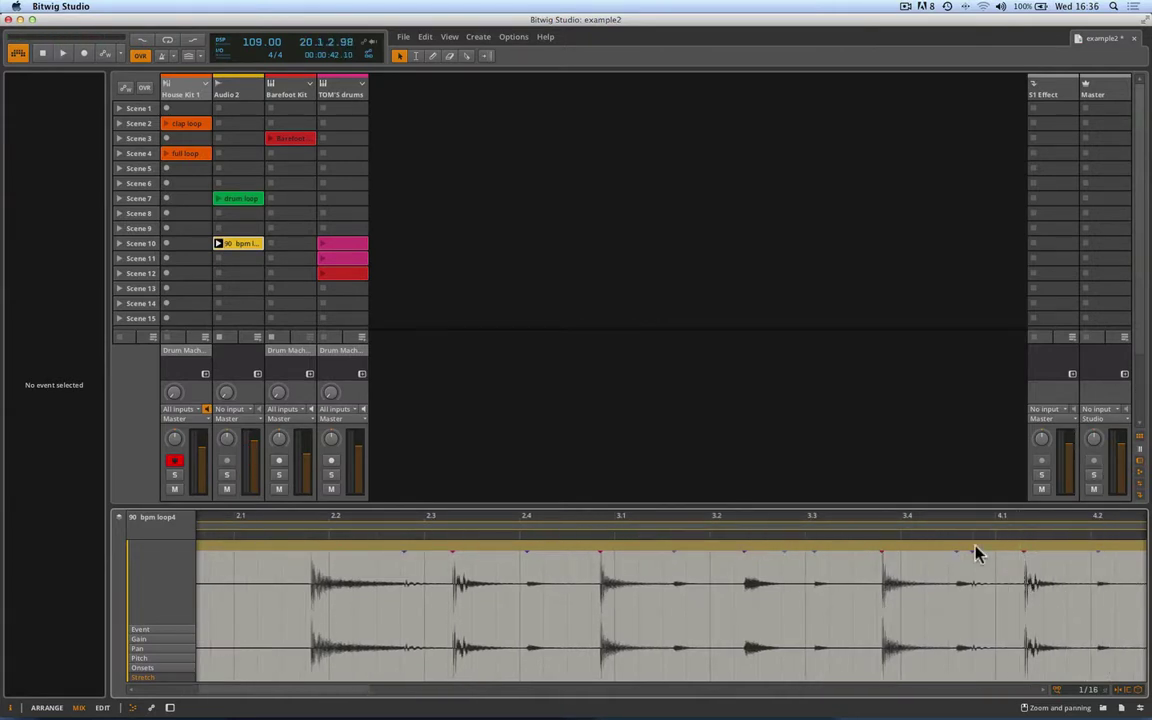
Inspect the stretch beat markers at the start and end of the 90 bpm loop4 event
drag(935, 527, 468, 527)
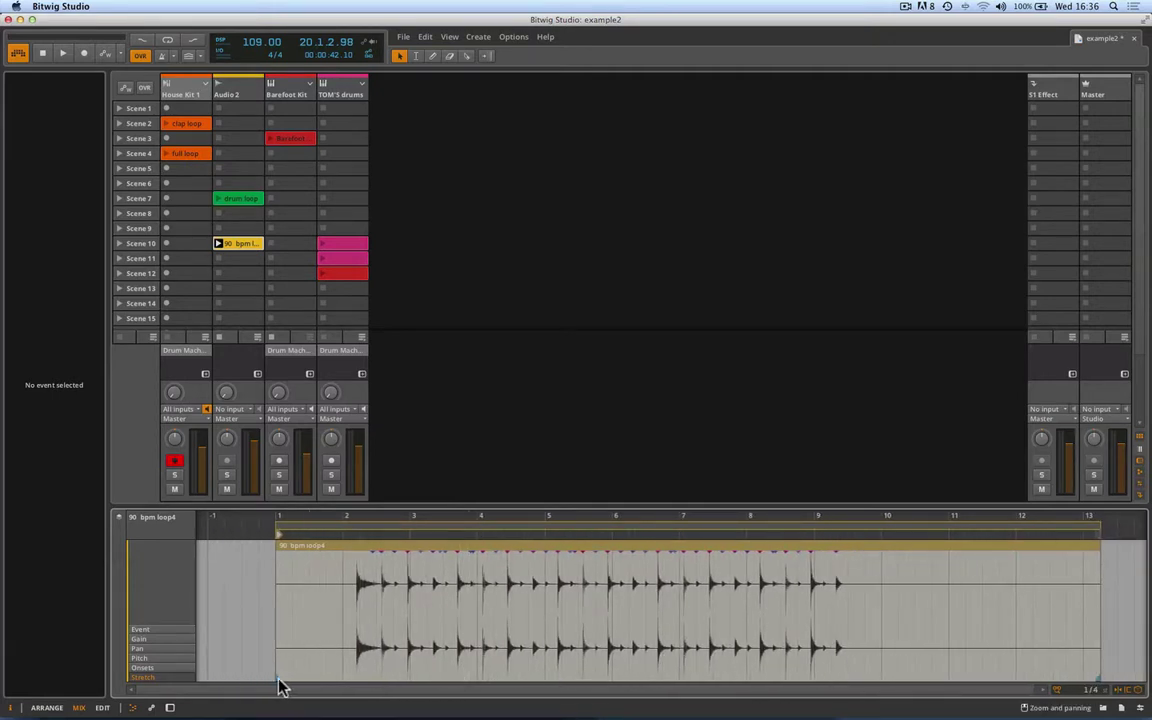
click(312, 546)
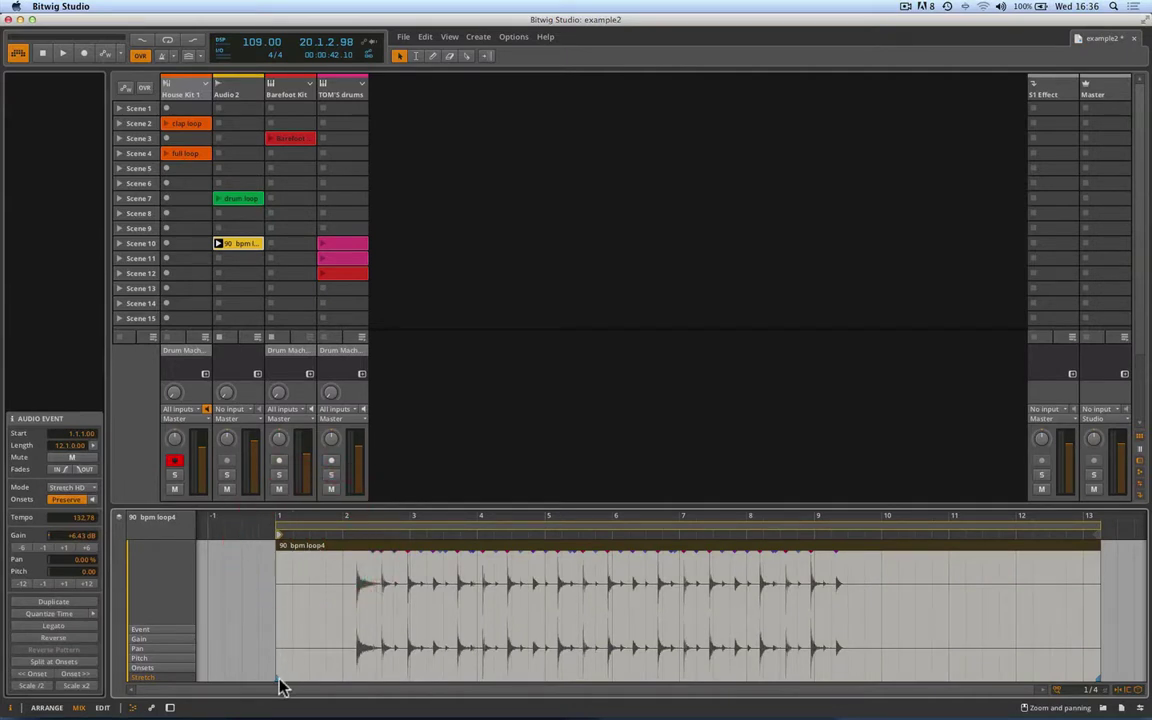
mouse_move(280, 686)
mouse_down()
mouse_move(408, 684)
mouse_move(283, 682)
mouse_up()
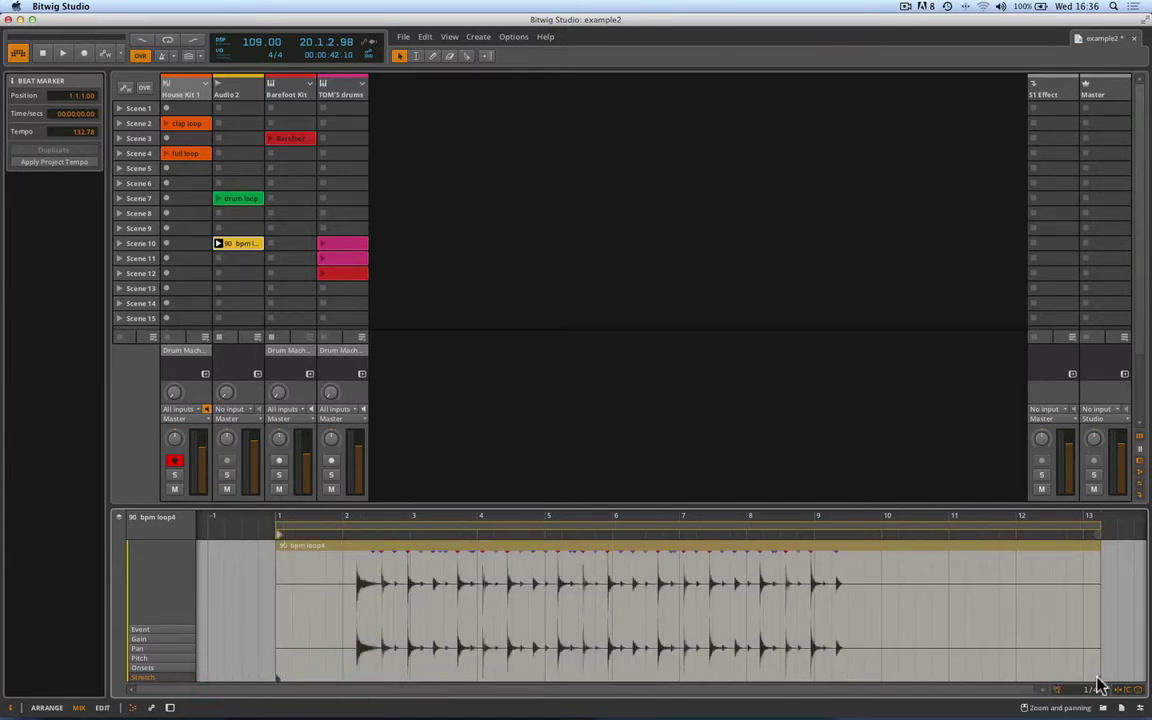
mouse_move(1098, 686)
mouse_down()
mouse_move(916, 692)
mouse_move(1088, 672)
mouse_up()
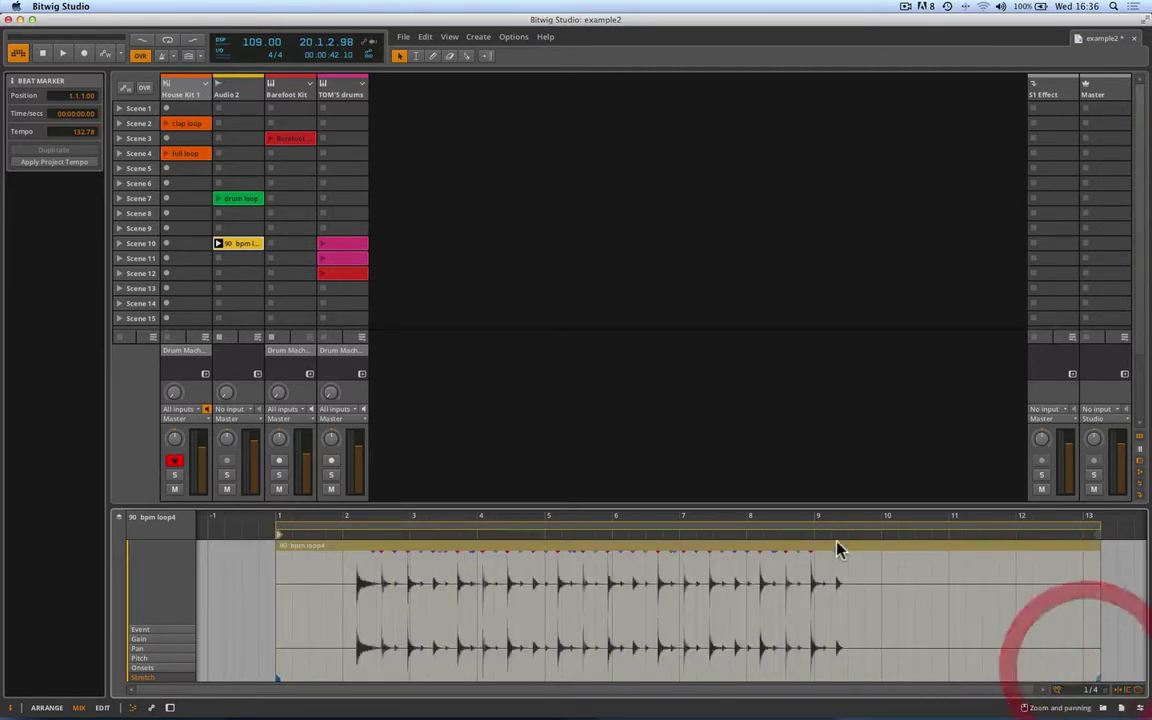
Move the audio event earlier in the clip so that it starts at -2.3.1.00
mouse_move(836, 545)
mouse_down()
mouse_move(766, 545)
mouse_move(846, 551)
mouse_move(743, 549)
mouse_up()
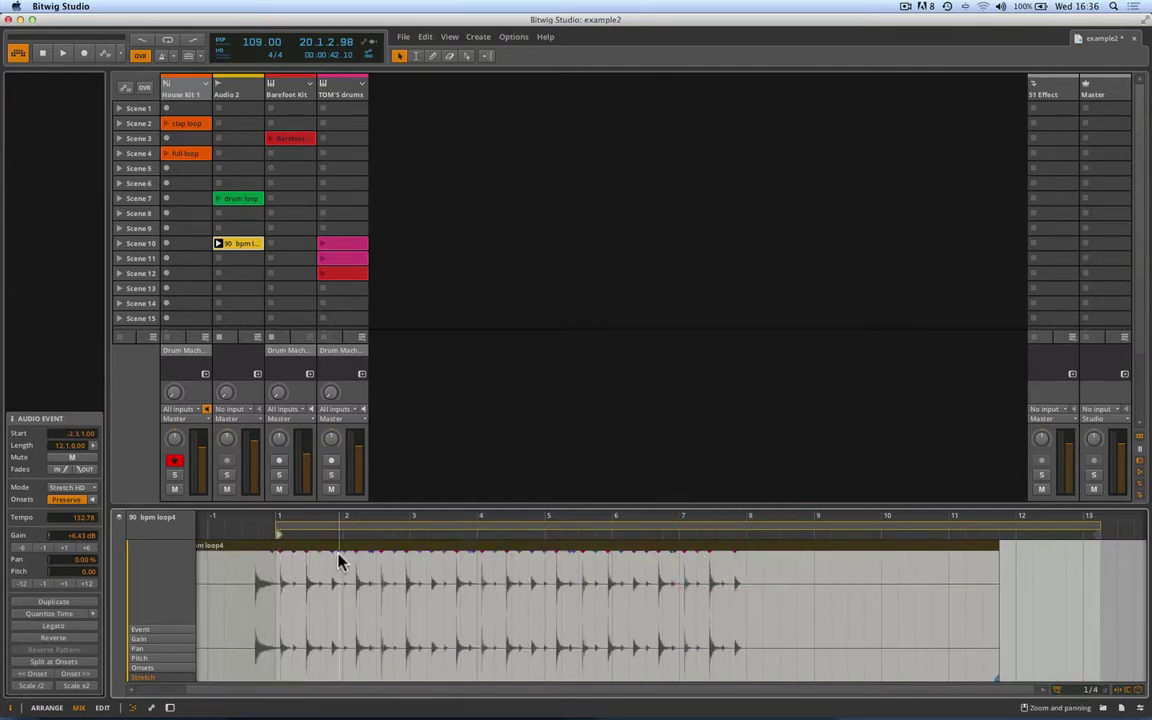
drag(342, 548, 280, 665)
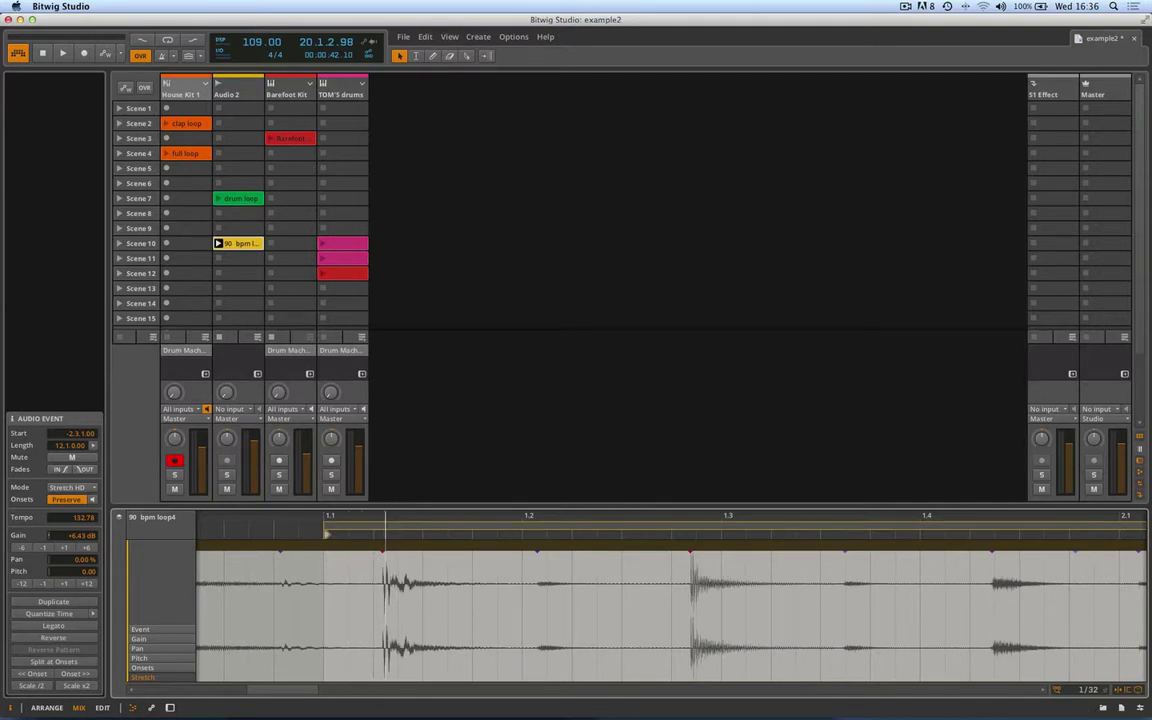
drag(385, 514, 385, 492)
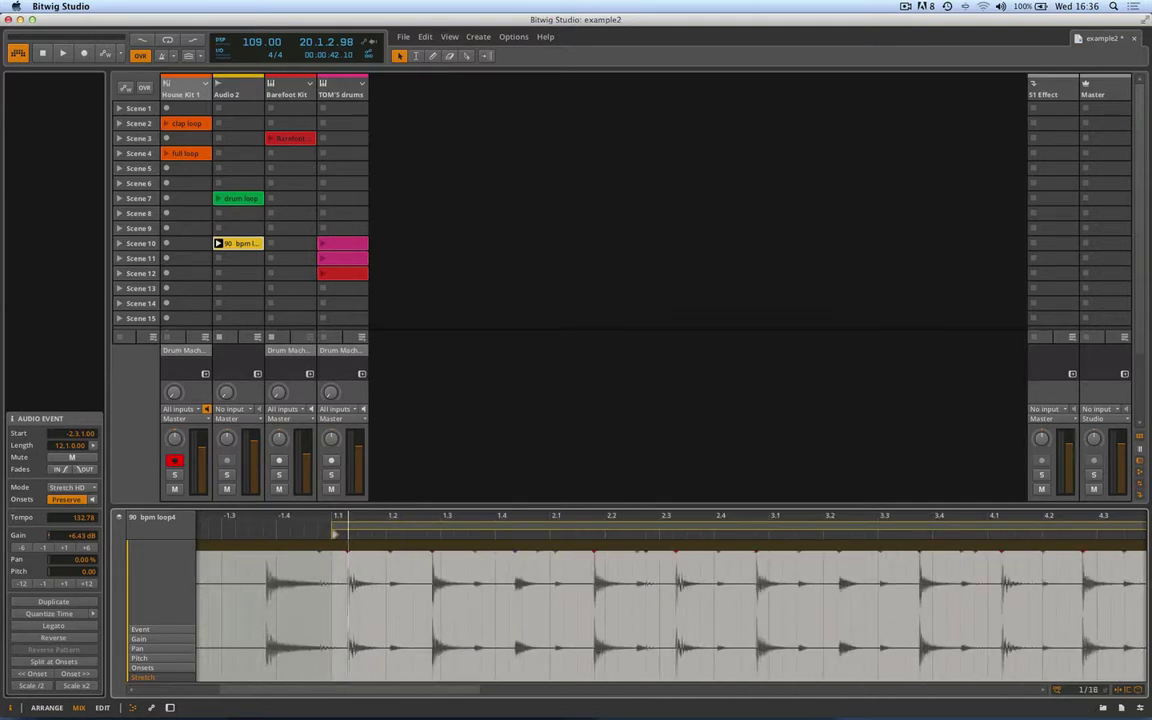
Display the event's onsets and play the loop to check them around bars 1 to 3
click(153, 669)
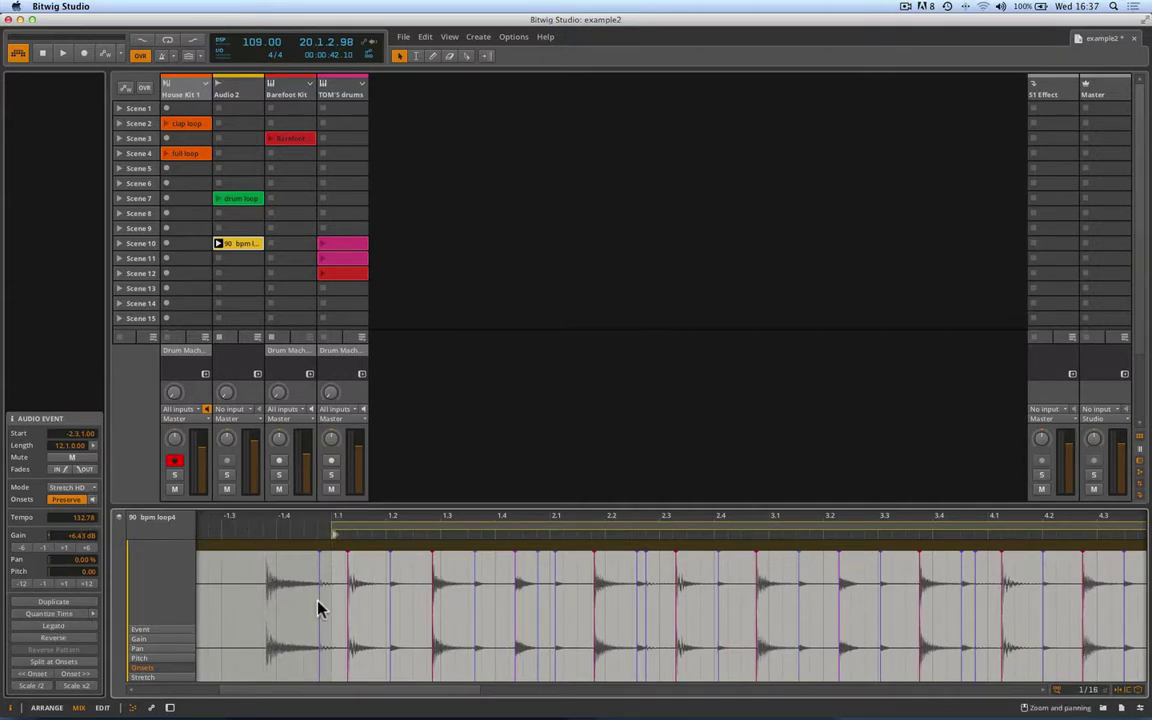
click(92, 501)
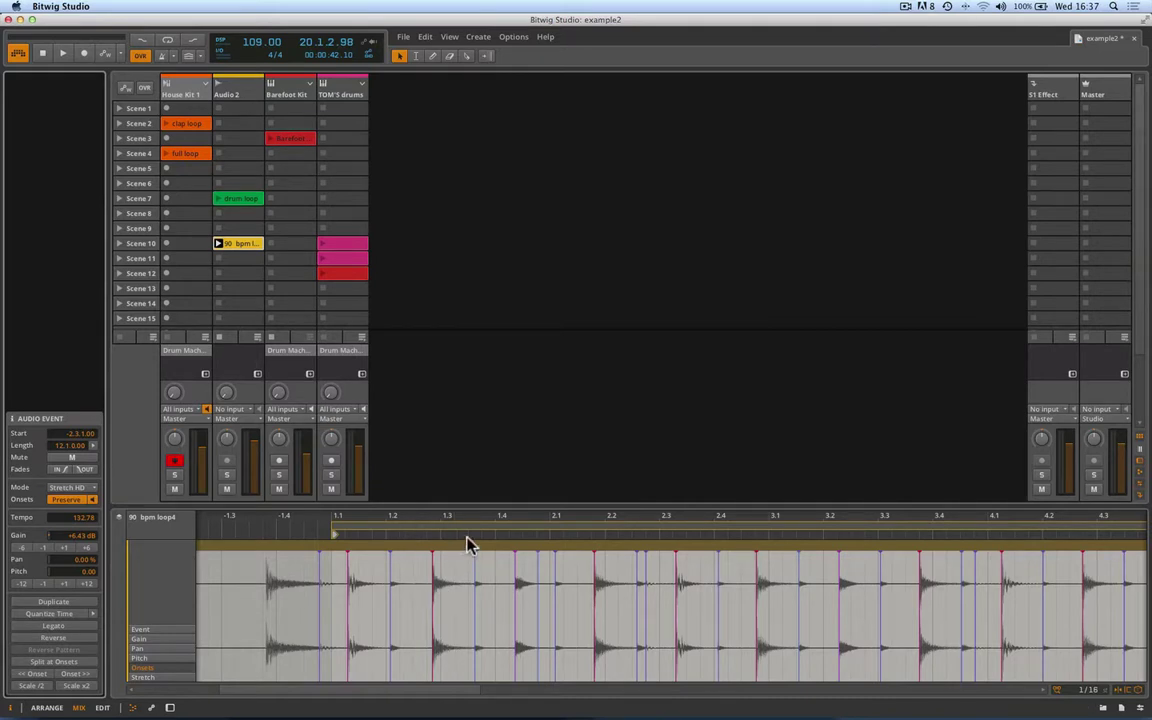
drag(460, 517, 455, 545)
key(space)
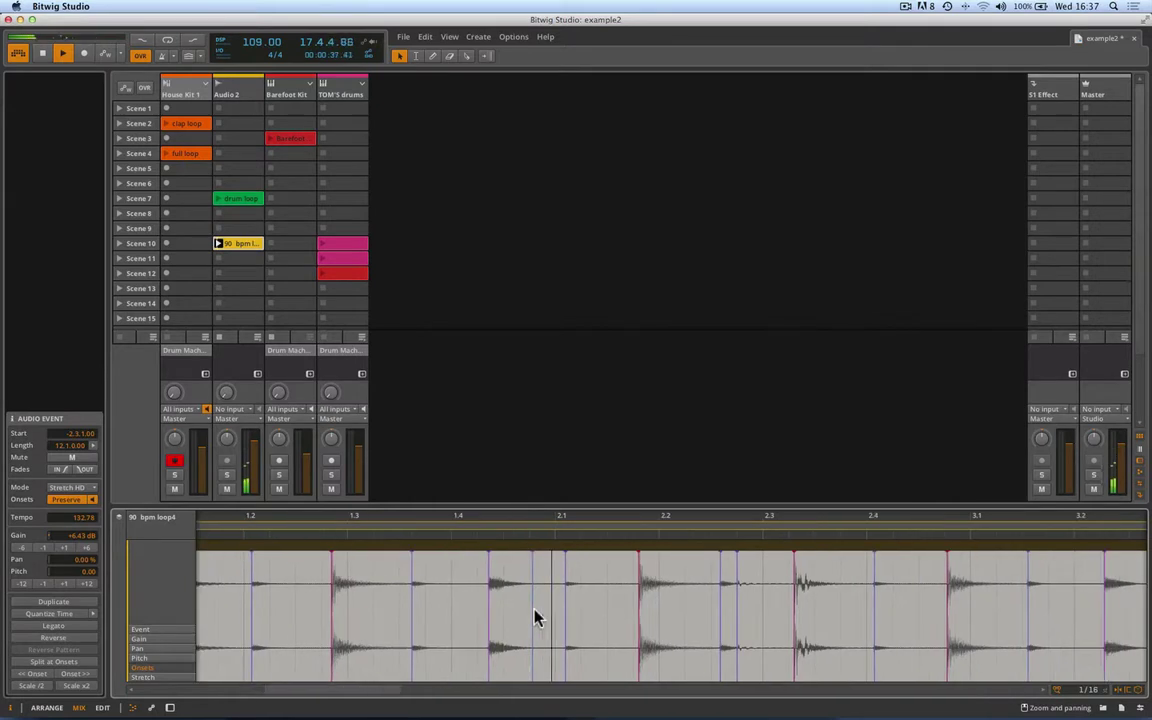
Delete the unwanted onsets just before beats 2.1 and 2.3, playing the loop while checking
click(535, 575)
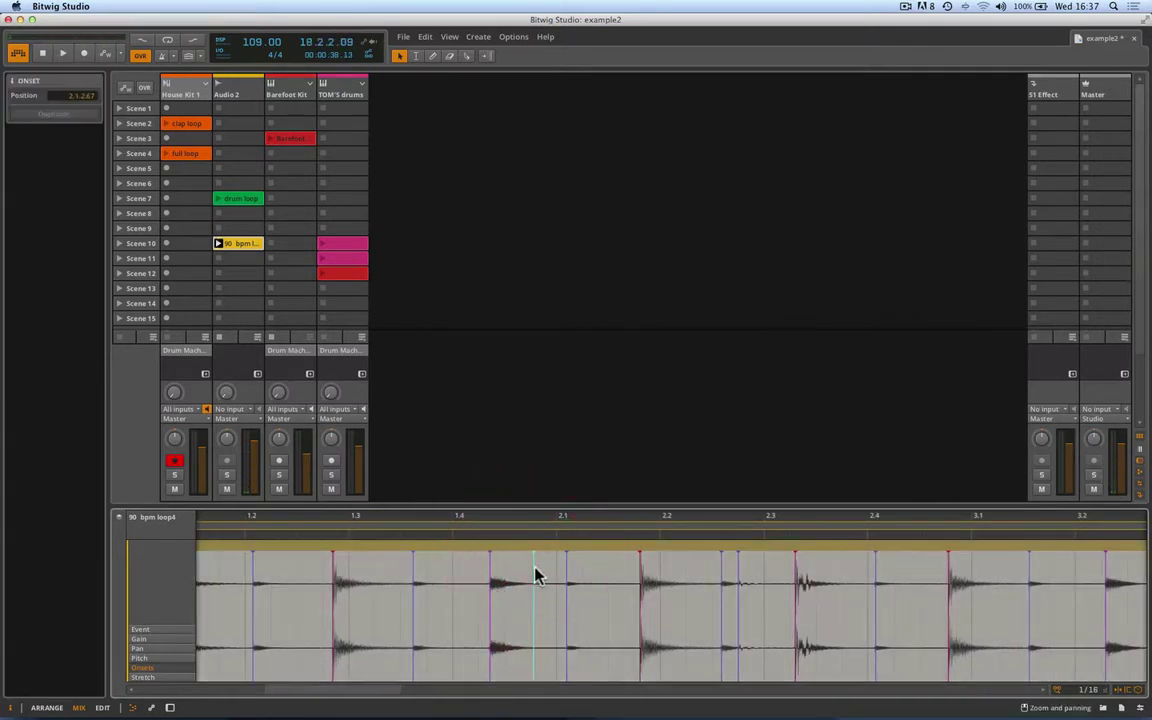
key(Delete)
key(space)
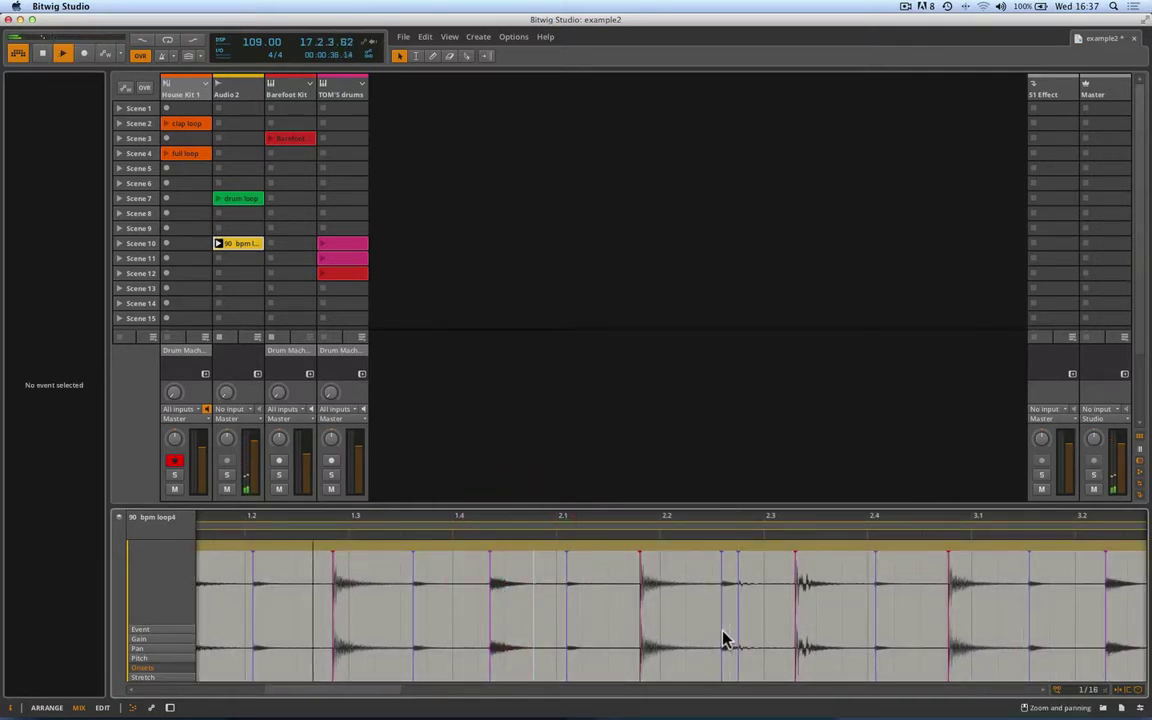
scroll(725, 637, right, 3)
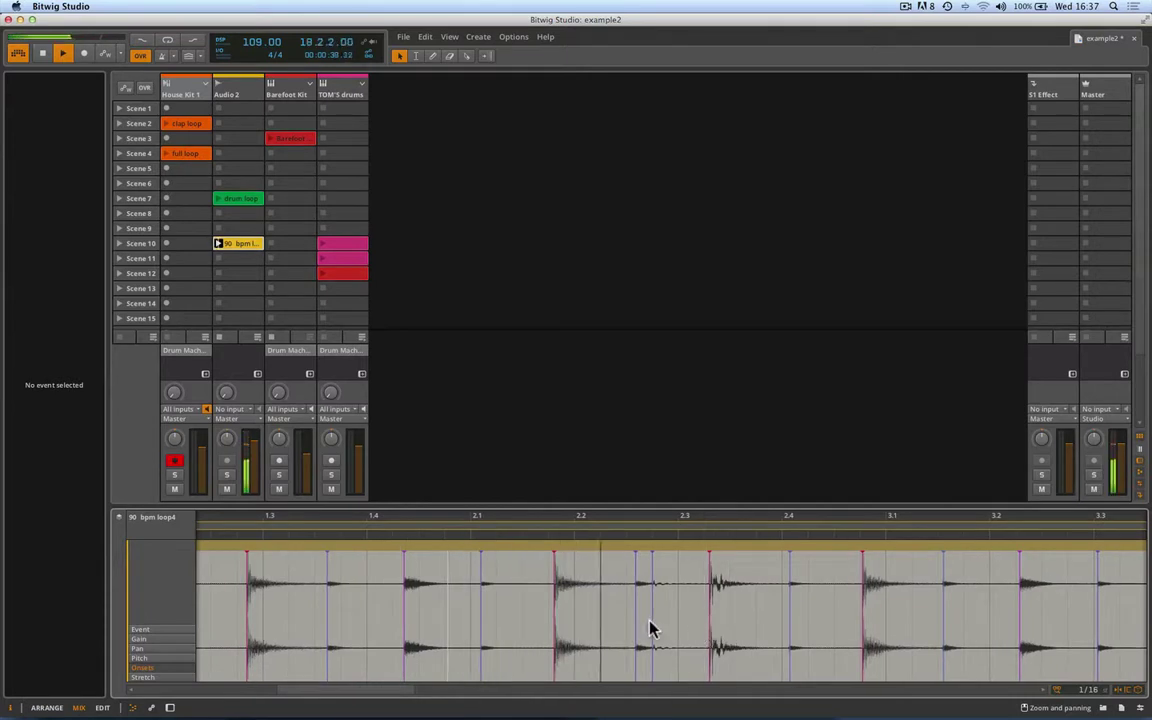
click(651, 605)
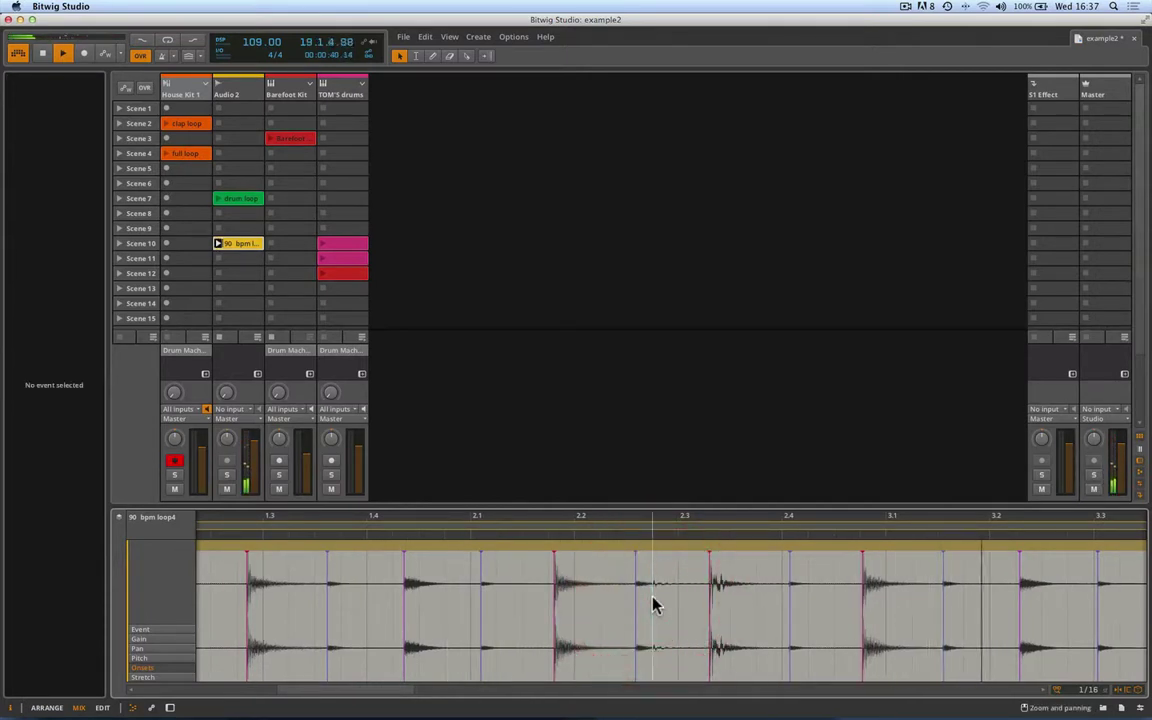
Delete the unwanted onsets just before beats 4.1, 5.3 and 7.1, playing the loop to locate them
key(space)
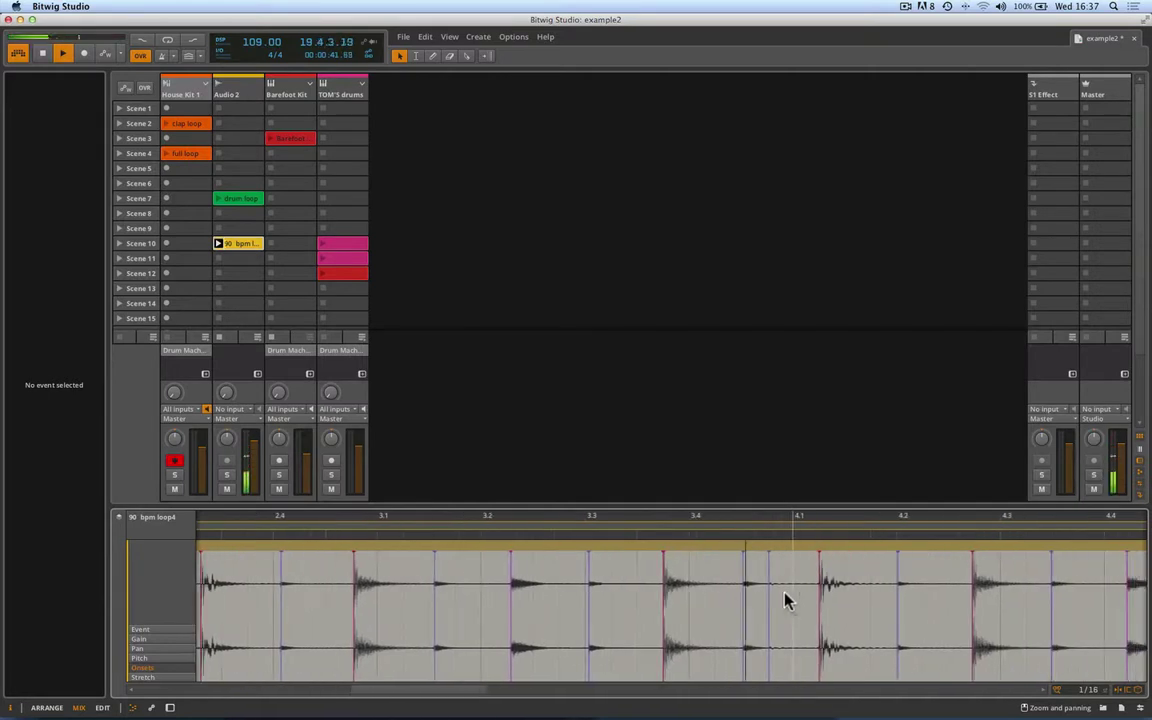
click(770, 597)
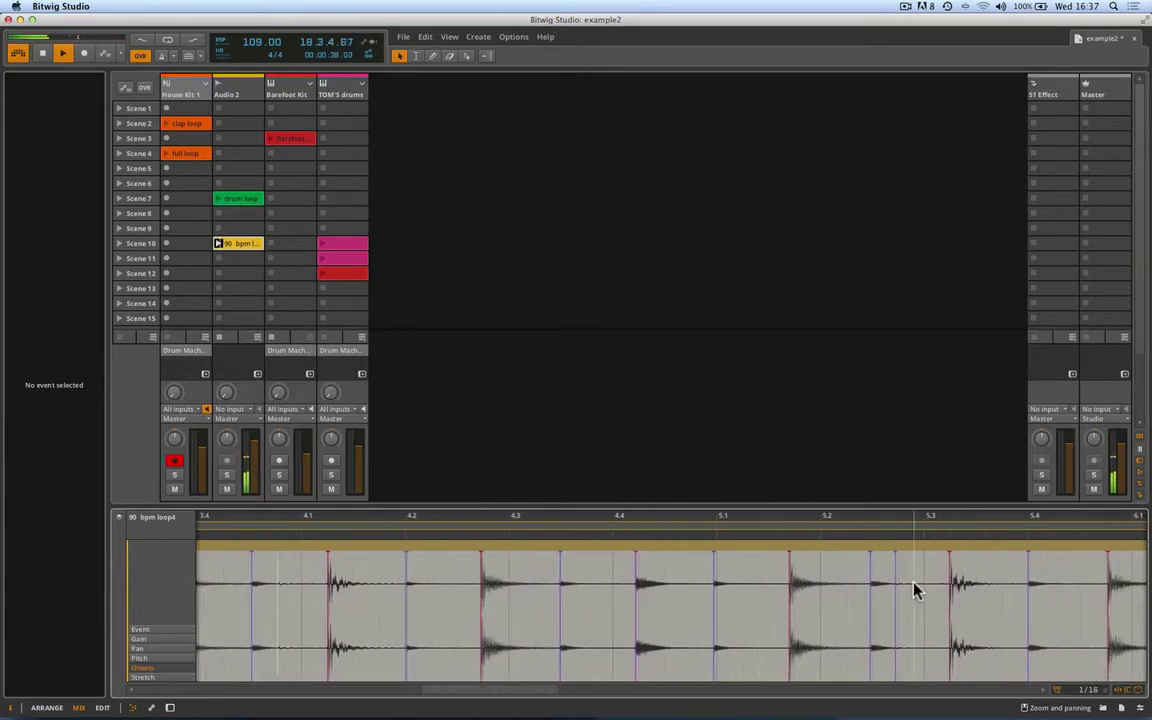
click(898, 590)
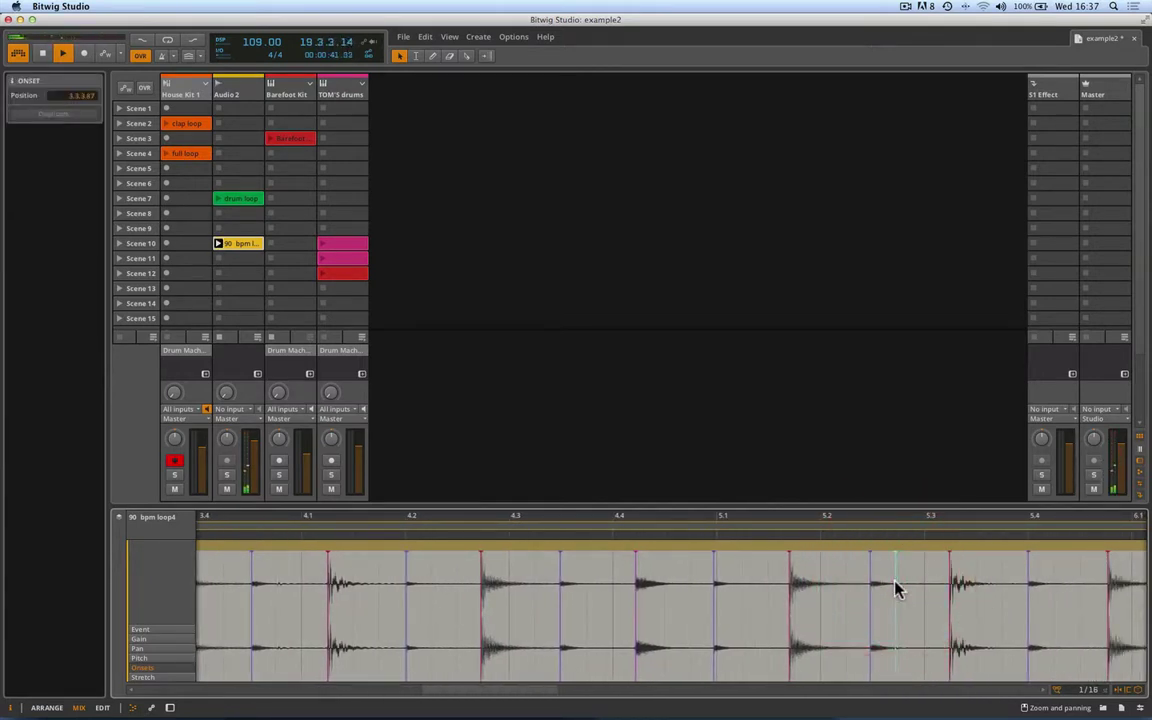
click(897, 590)
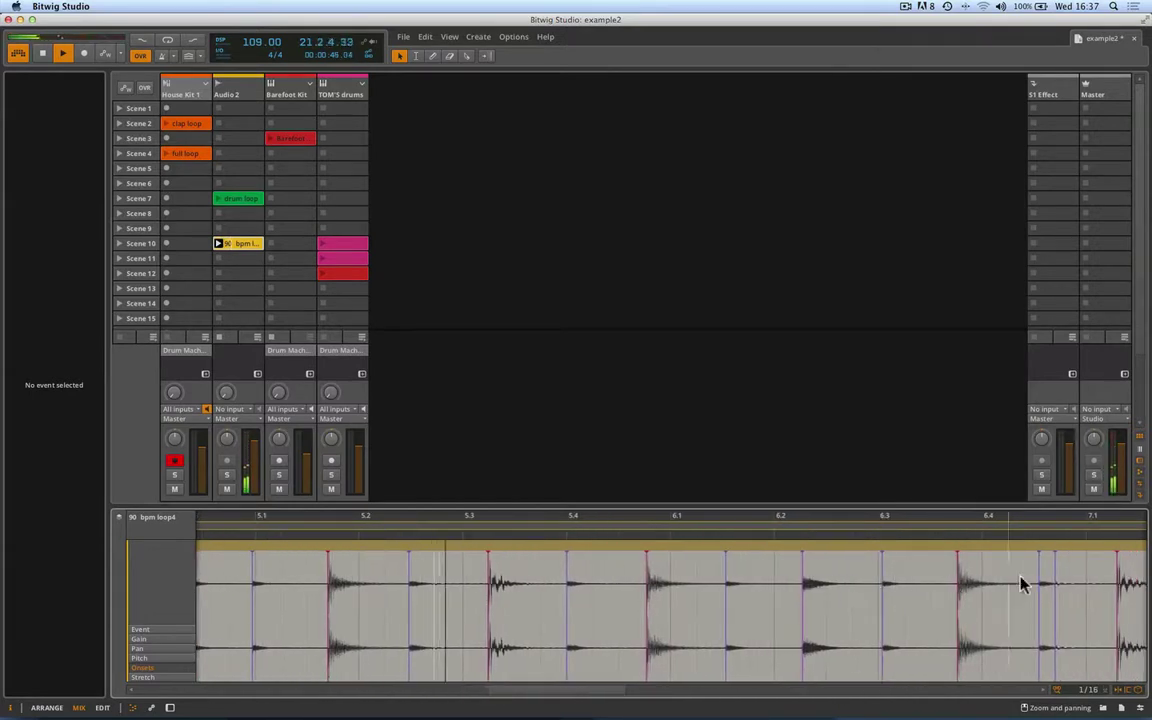
click(1058, 589)
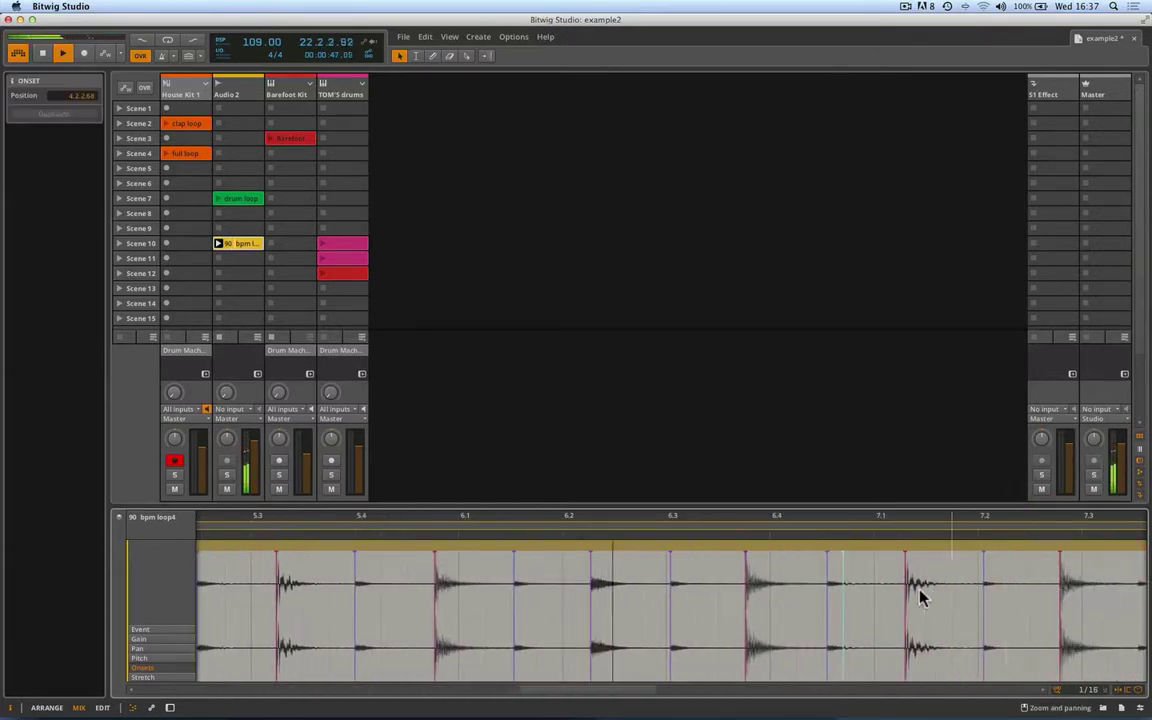
key(space)
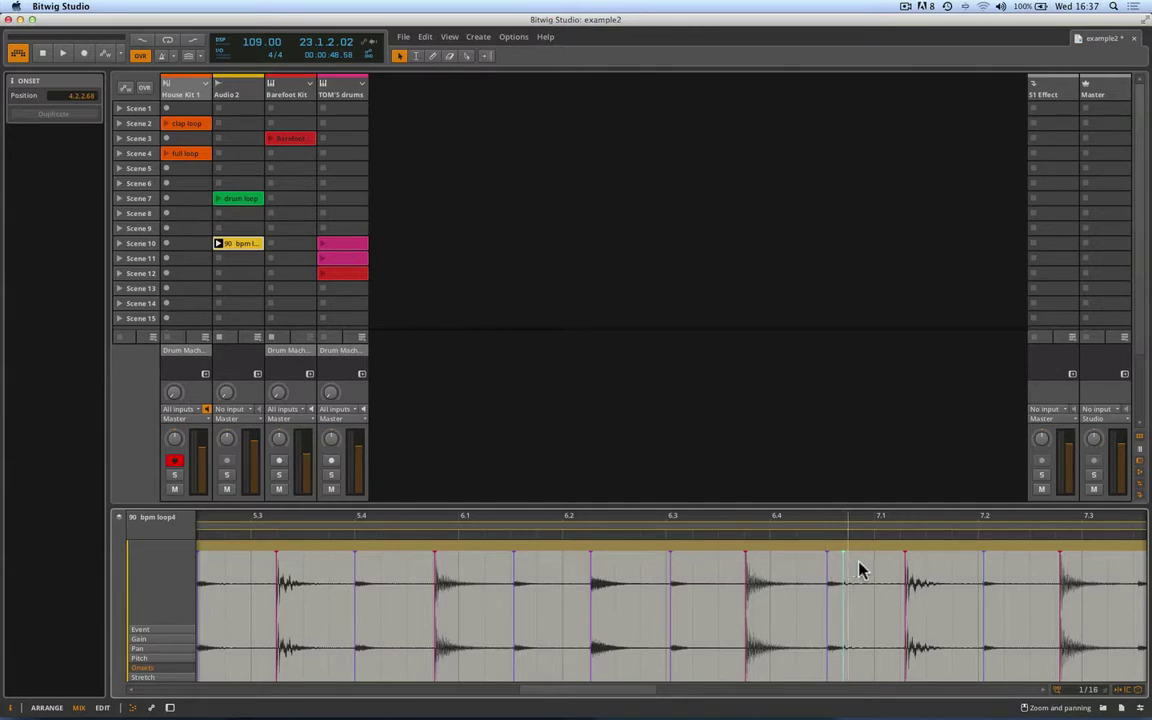
key(Delete)
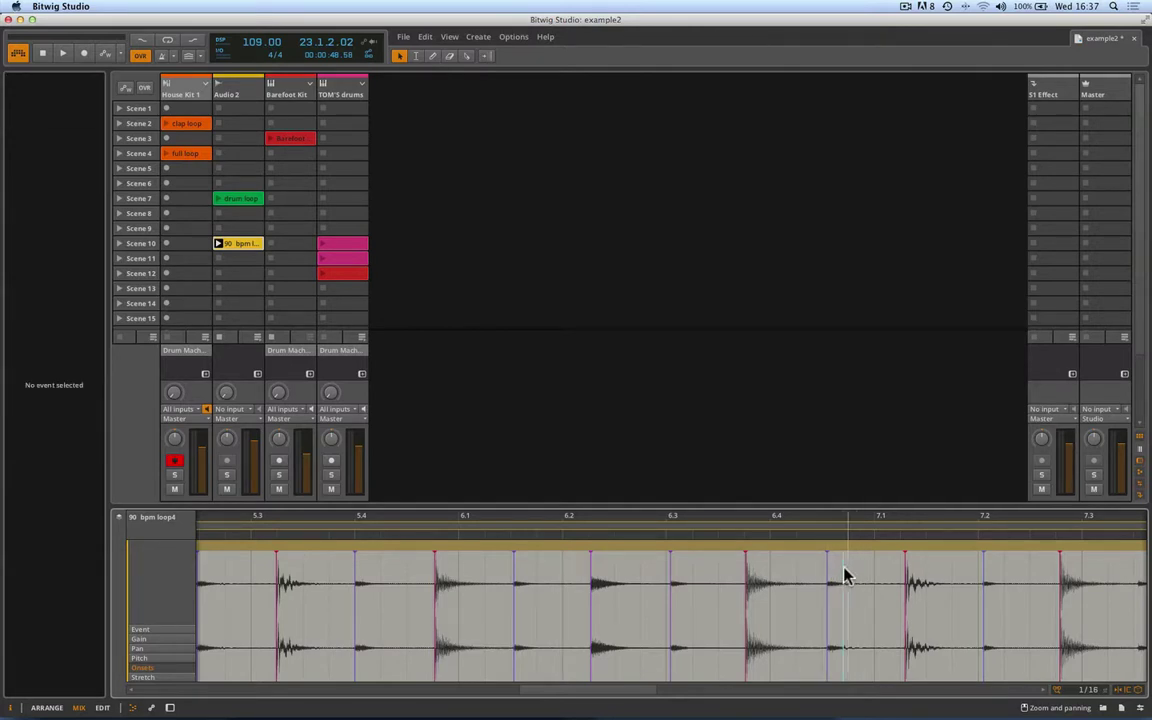
Add the missing onset at the start of the quiet hit midway between beats 7.3 and 7.4 while the loop plays
key(space)
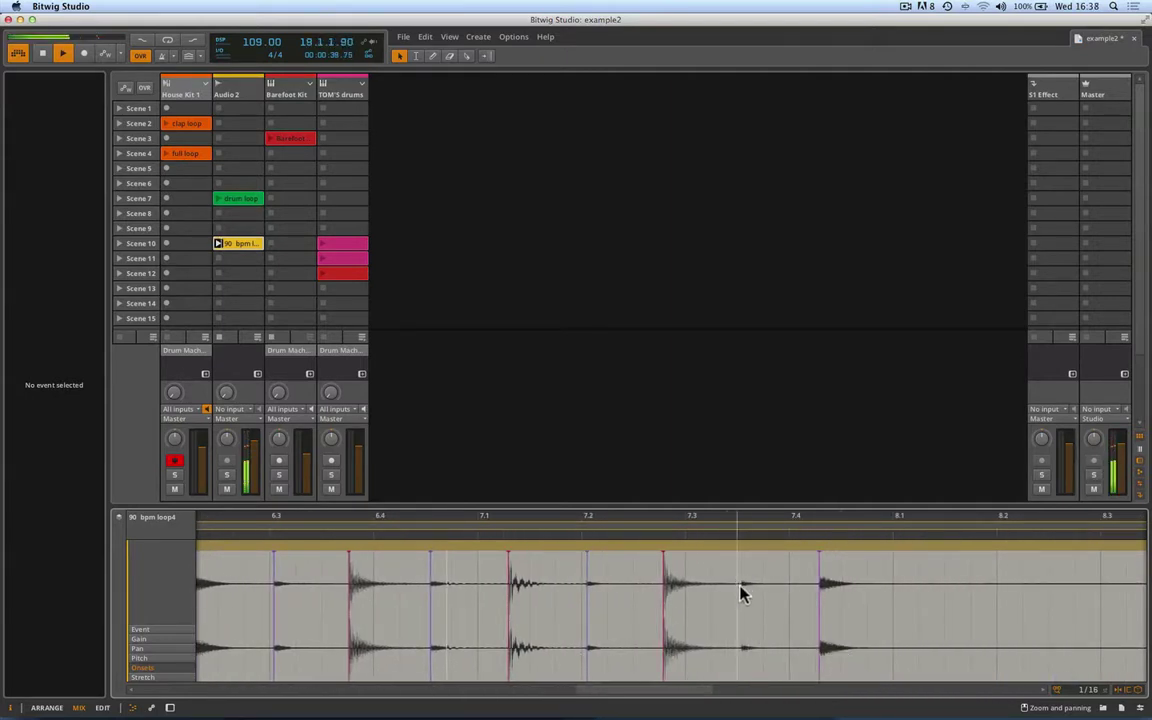
drag(738, 522, 742, 527)
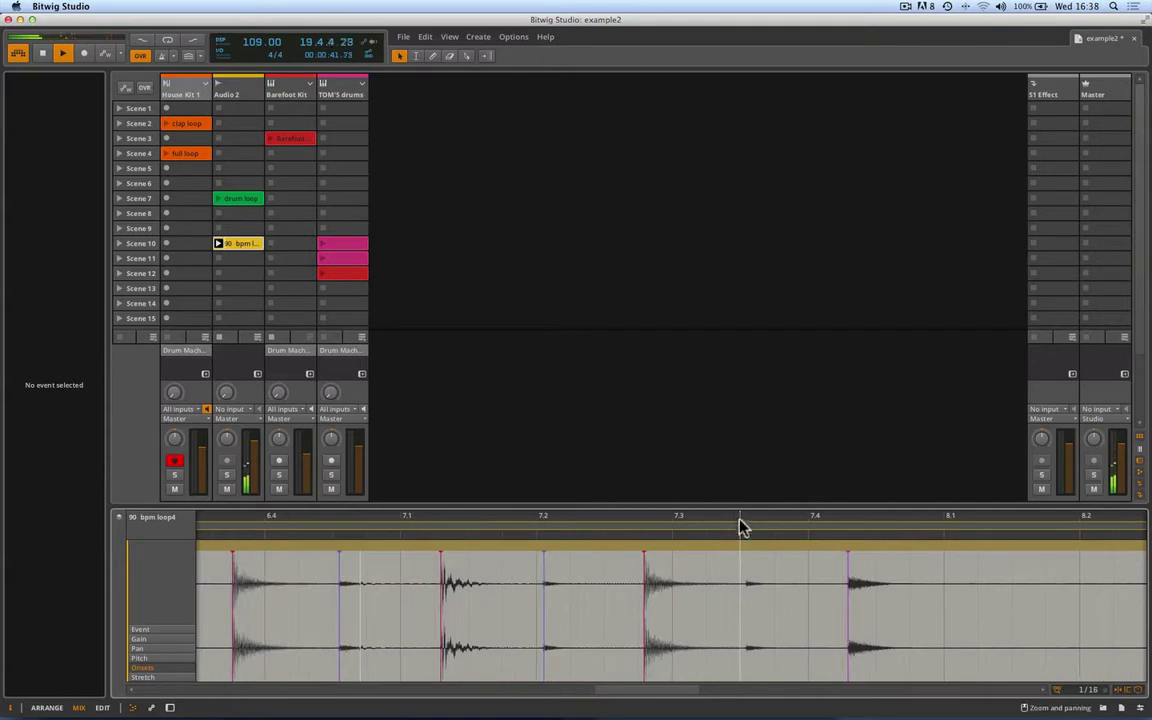
click(745, 588)
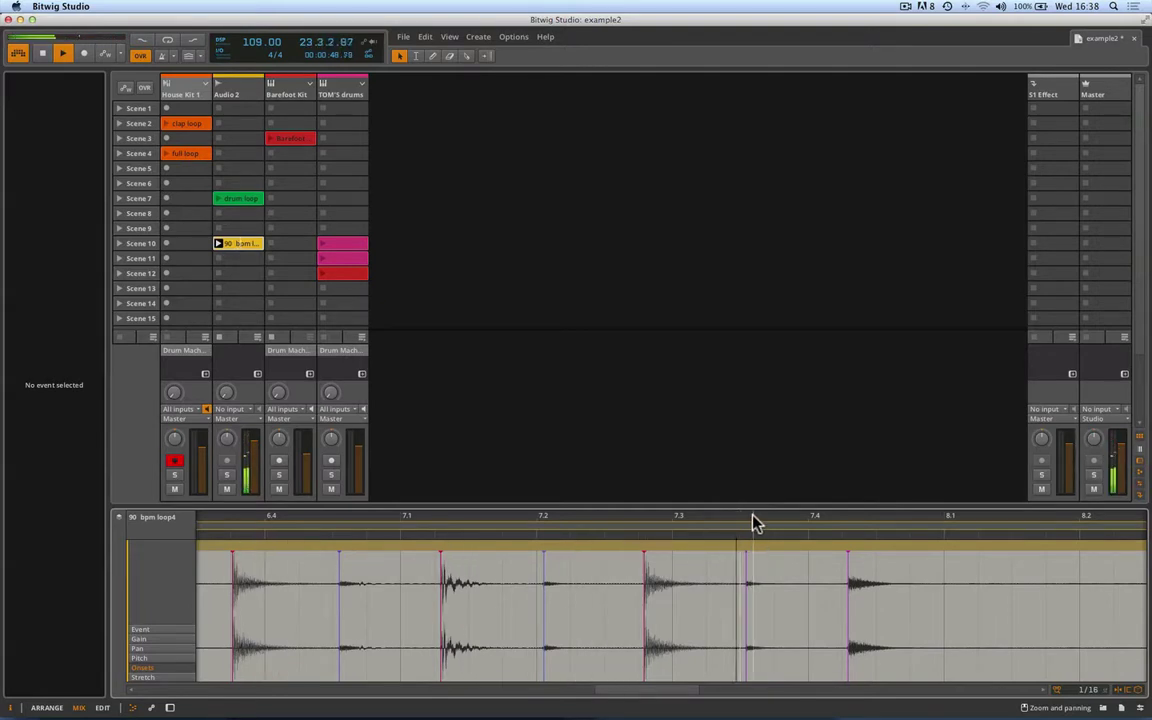
drag(753, 524, 753, 475)
click(363, 526)
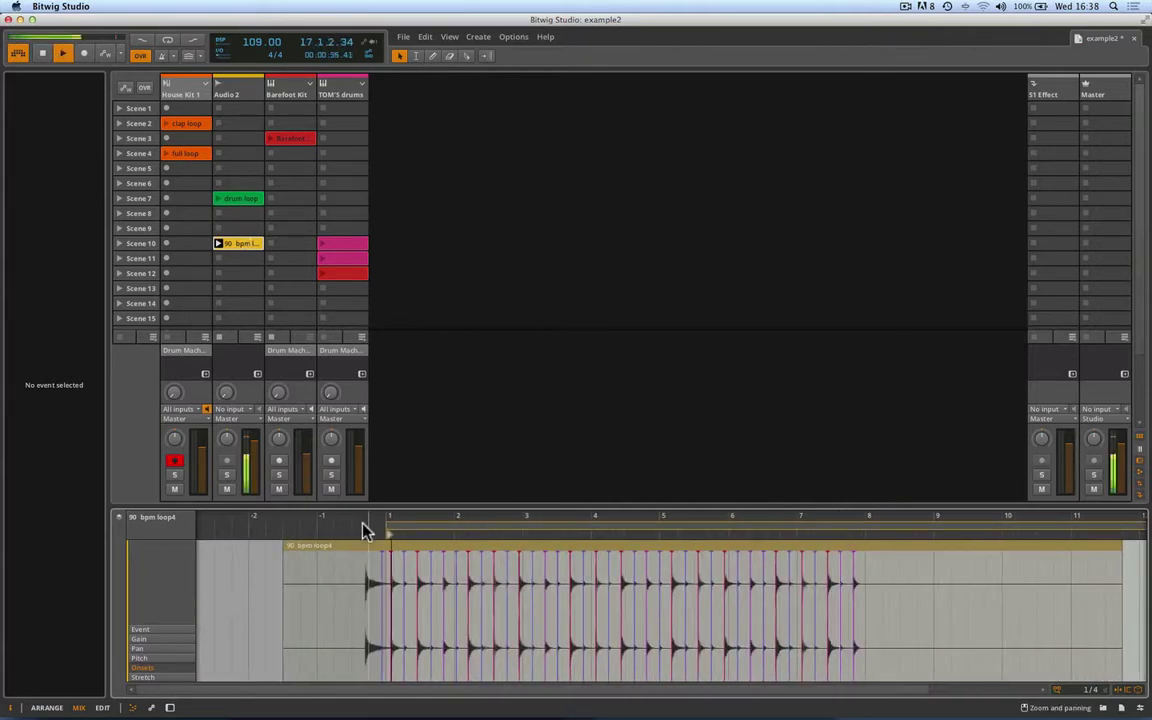
key(space)
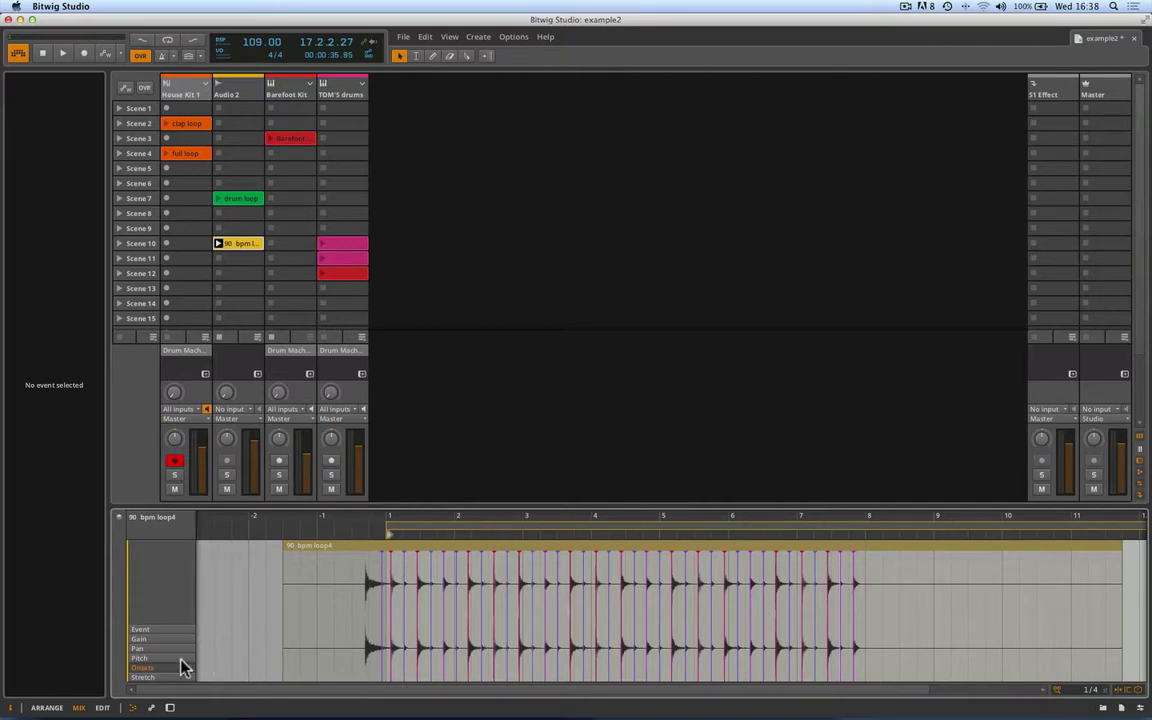
Inspect up close how the onset between 1.4.2 and 1.4.3 lines up with the start of its hit
drag(404, 519, 404, 562)
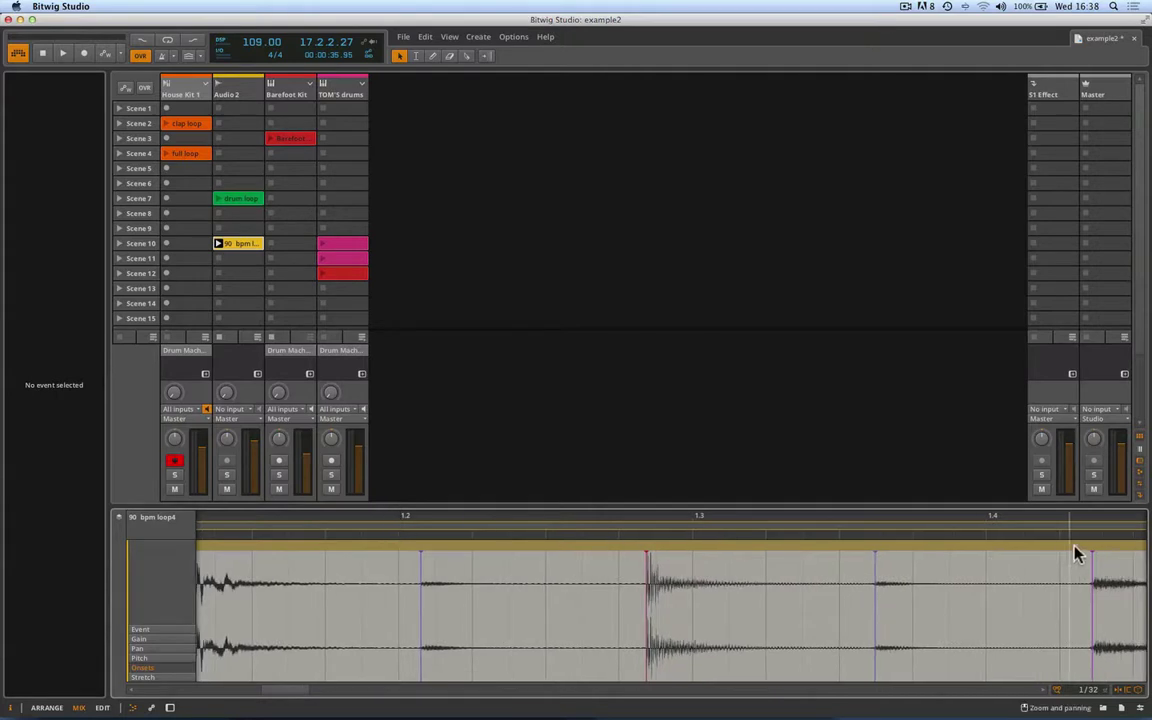
scroll(1097, 516, up, 1)
scroll(669, 596, up, 3)
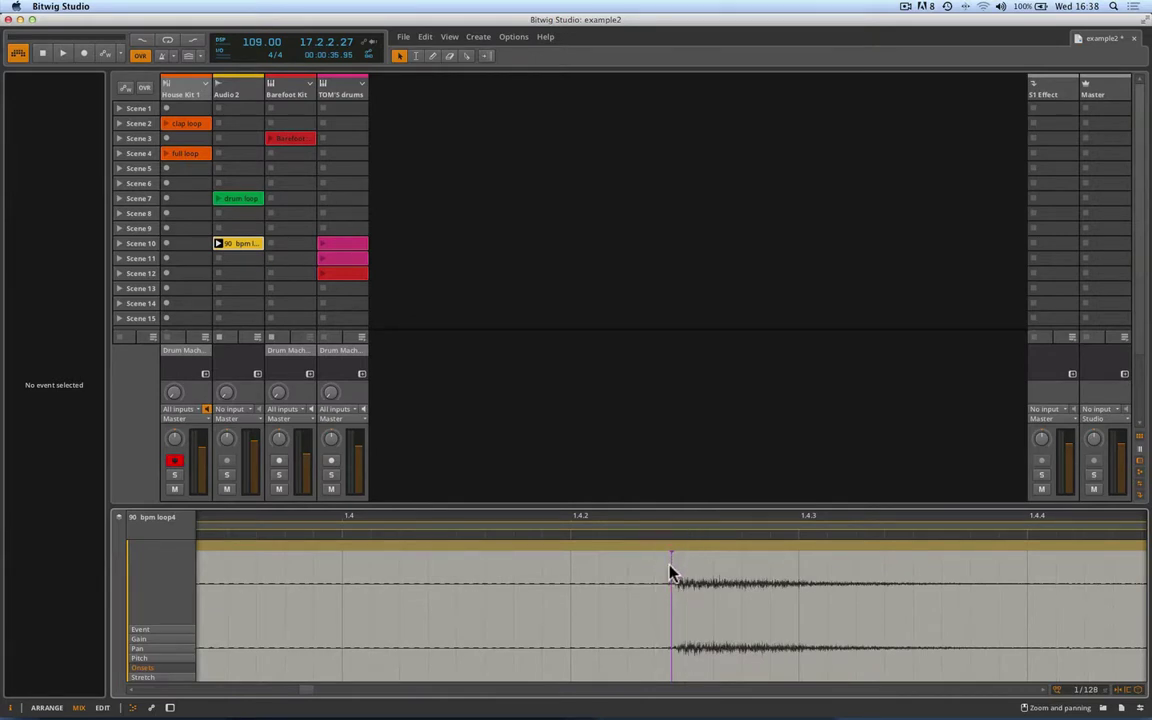
click(672, 568)
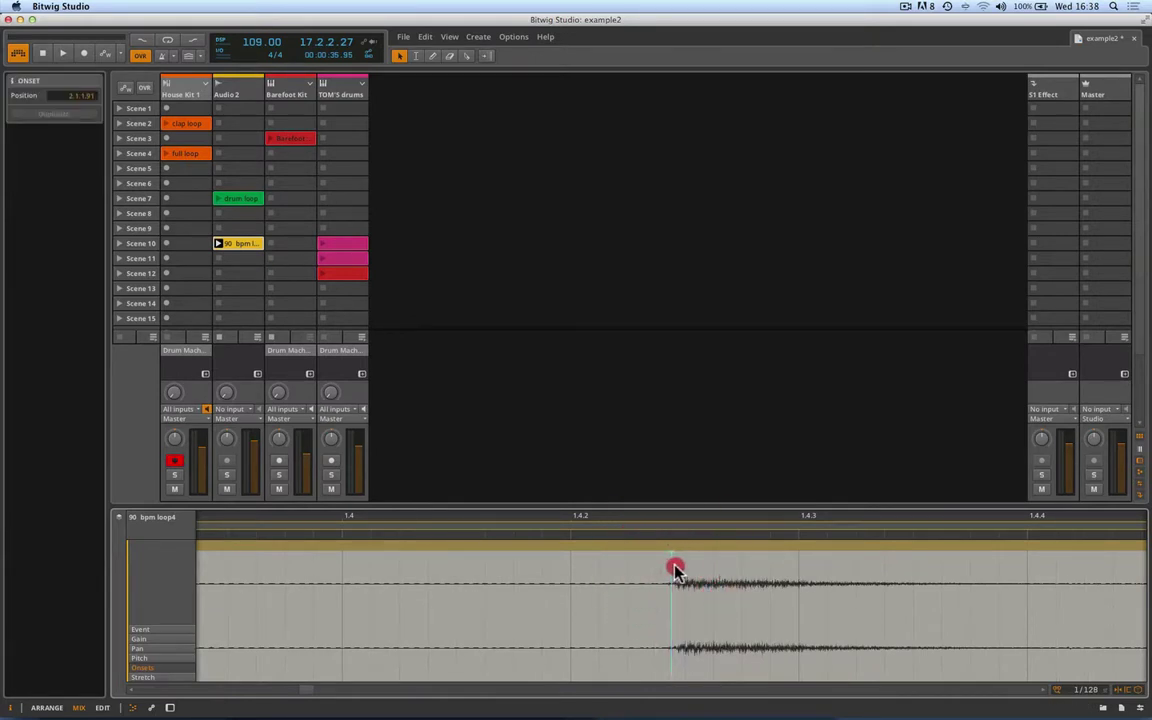
scroll(681, 527, down, 5)
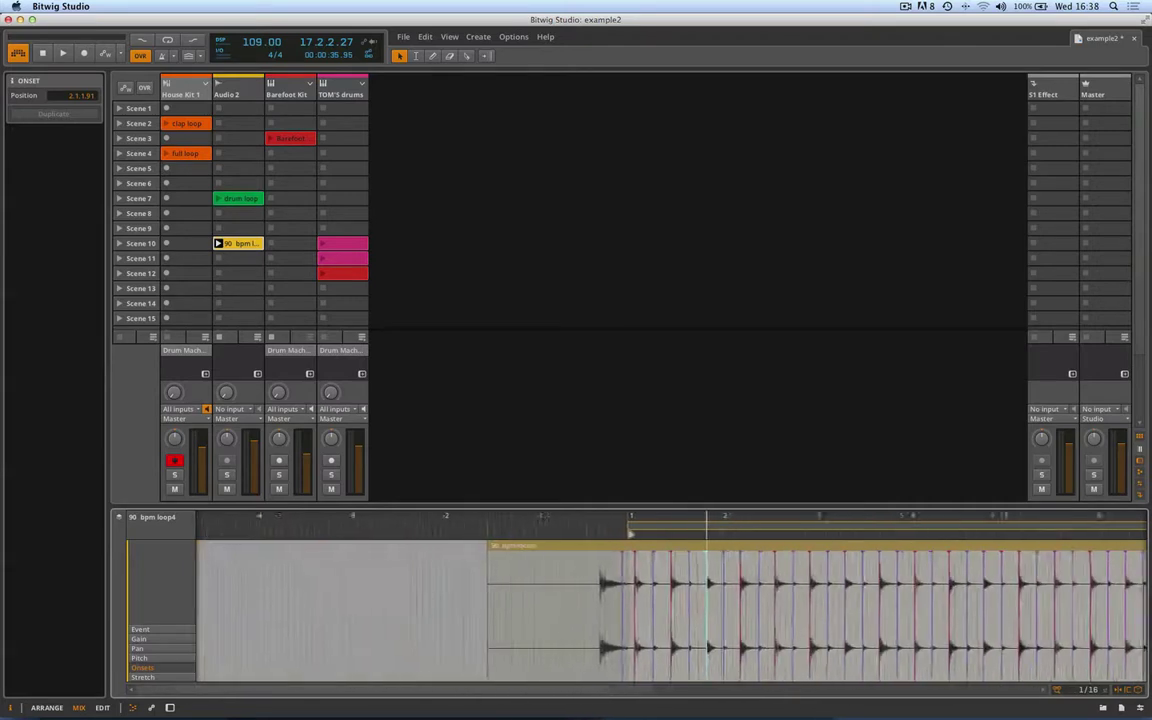
scroll(681, 527, up, 3)
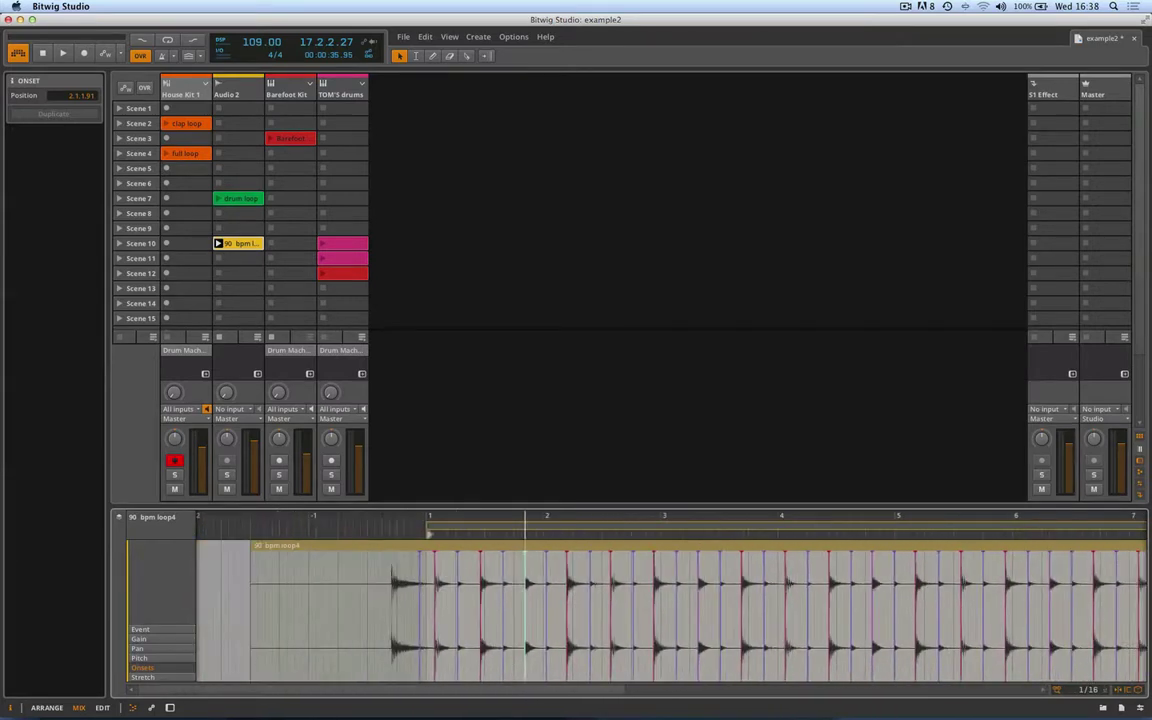
Add a stretch beat marker on the hit just after 1.1, move it onto beat 1.1 at position 2.3.1.00, and audition it
click(141, 678)
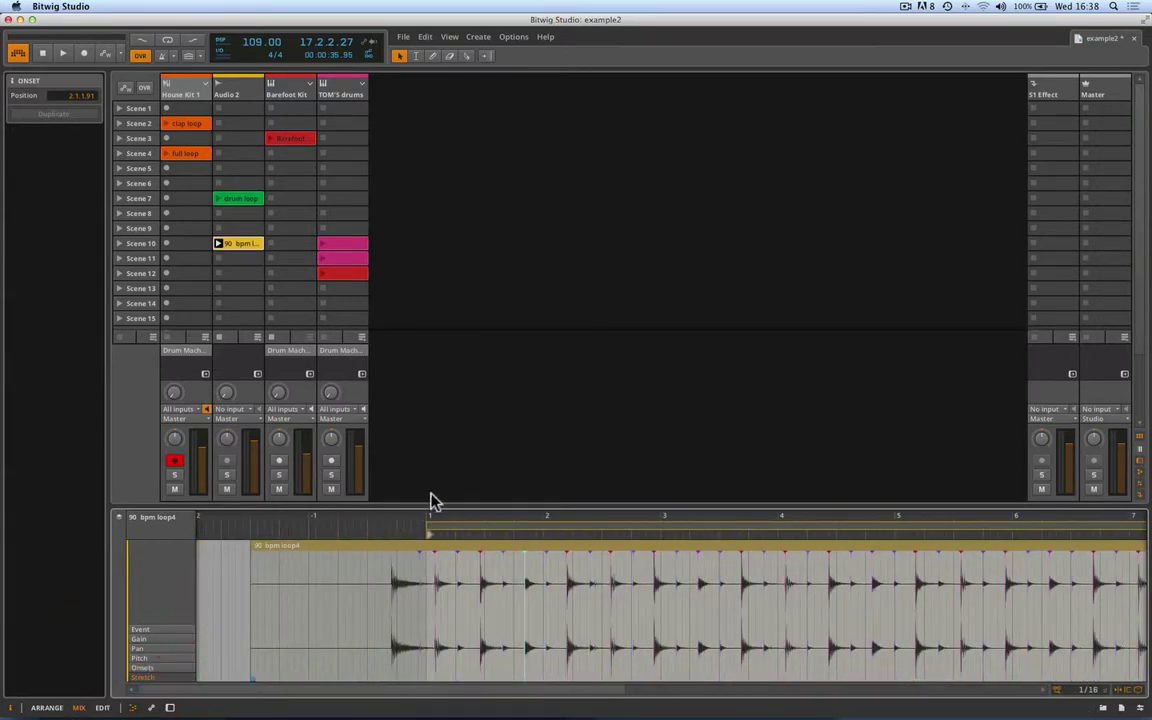
scroll(429, 522, up, 2)
scroll(425, 600, up, 4)
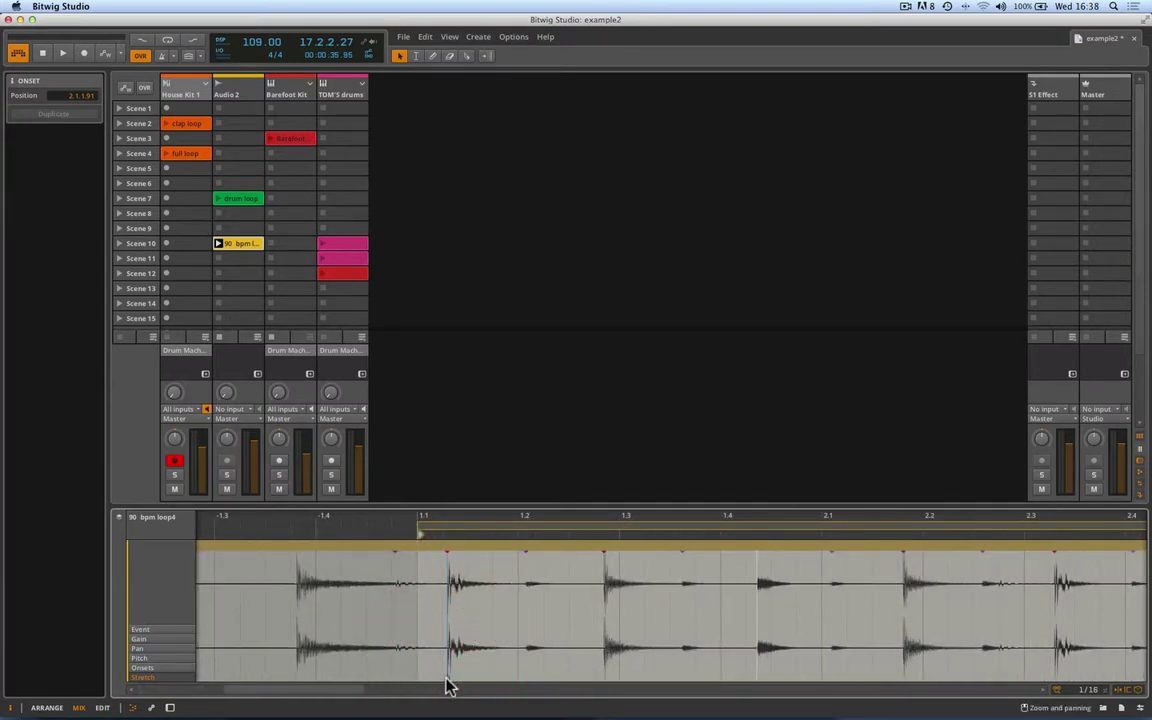
key(space)
mouse_move(447, 686)
mouse_down()
mouse_move(423, 686)
mouse_move(463, 679)
mouse_move(424, 686)
mouse_up()
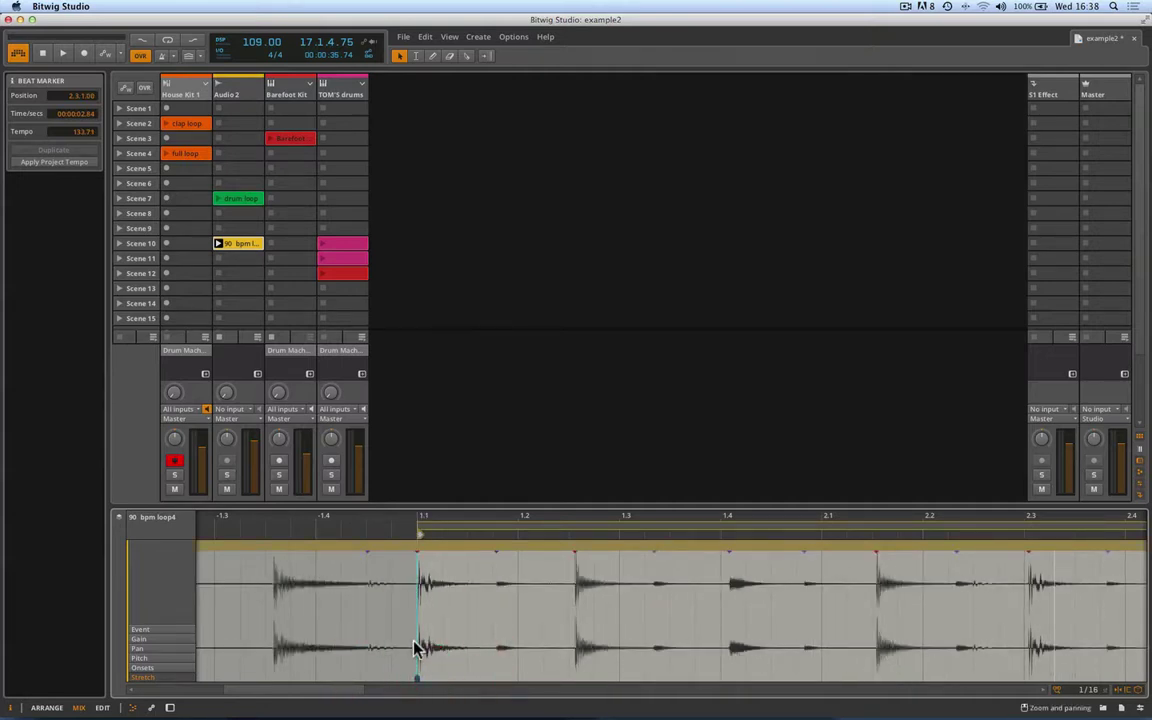
key(space)
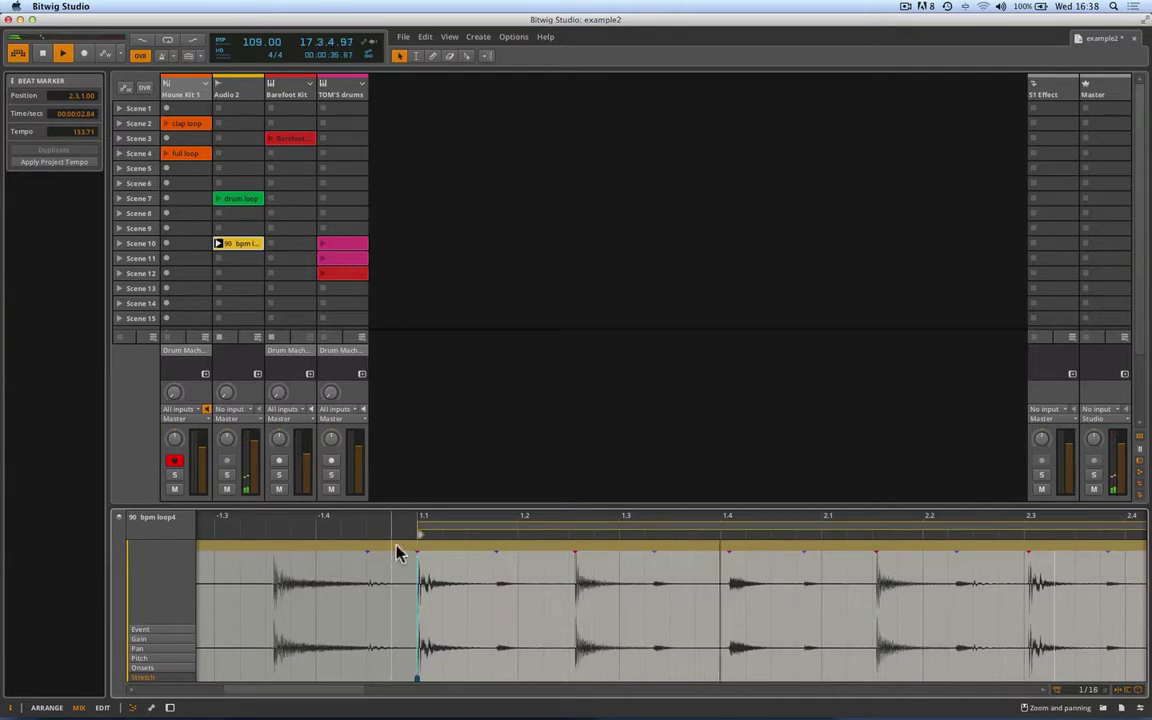
key(space)
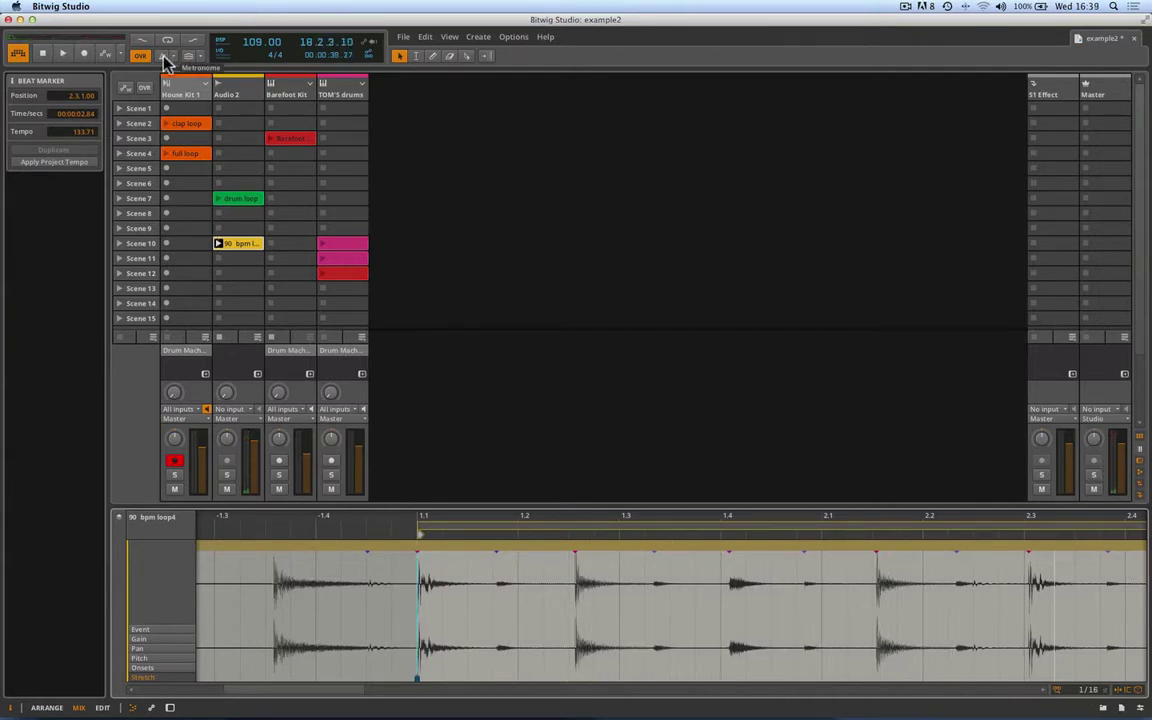
Turn on the metronome and play the loop against it to check the timing
click(162, 56)
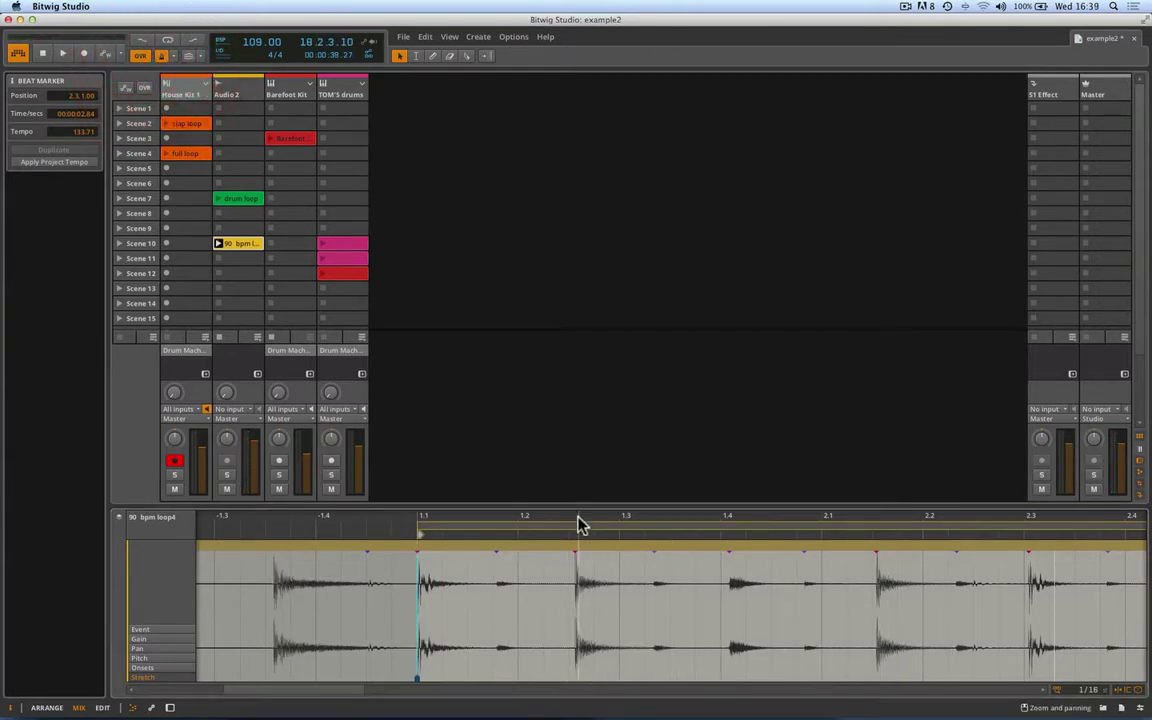
scroll(579, 525, up, 2)
scroll(535, 519, down, 5)
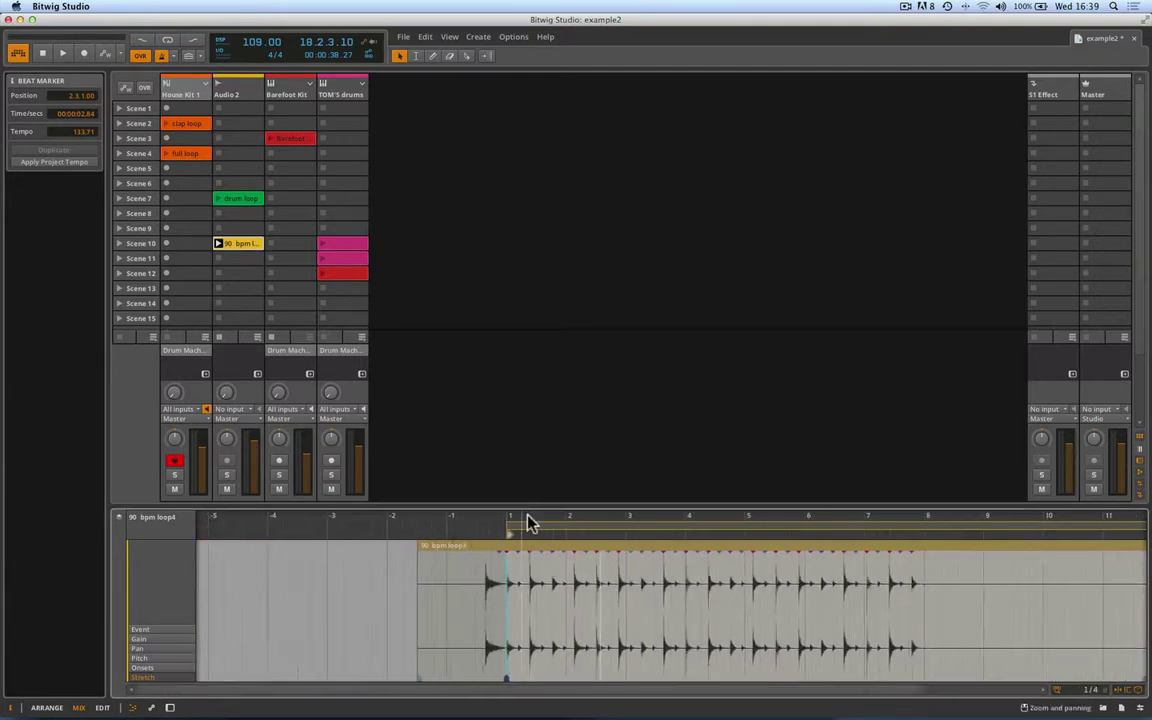
key(space)
scroll(735, 615, right, 3)
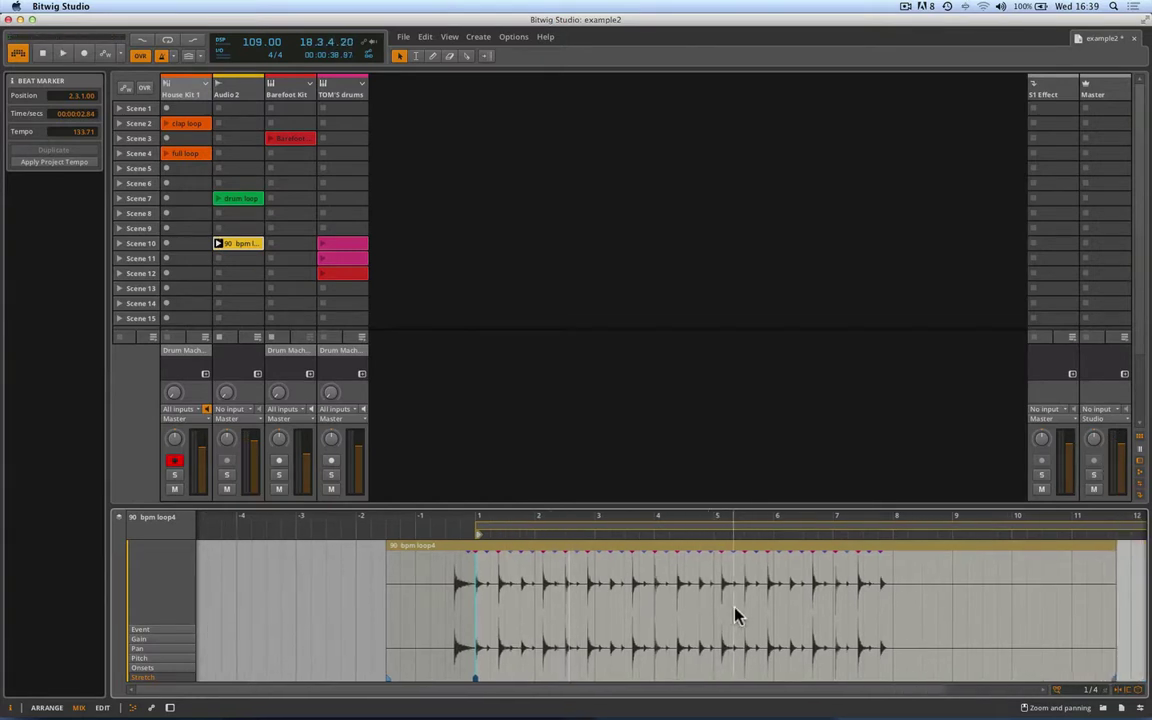
key(space)
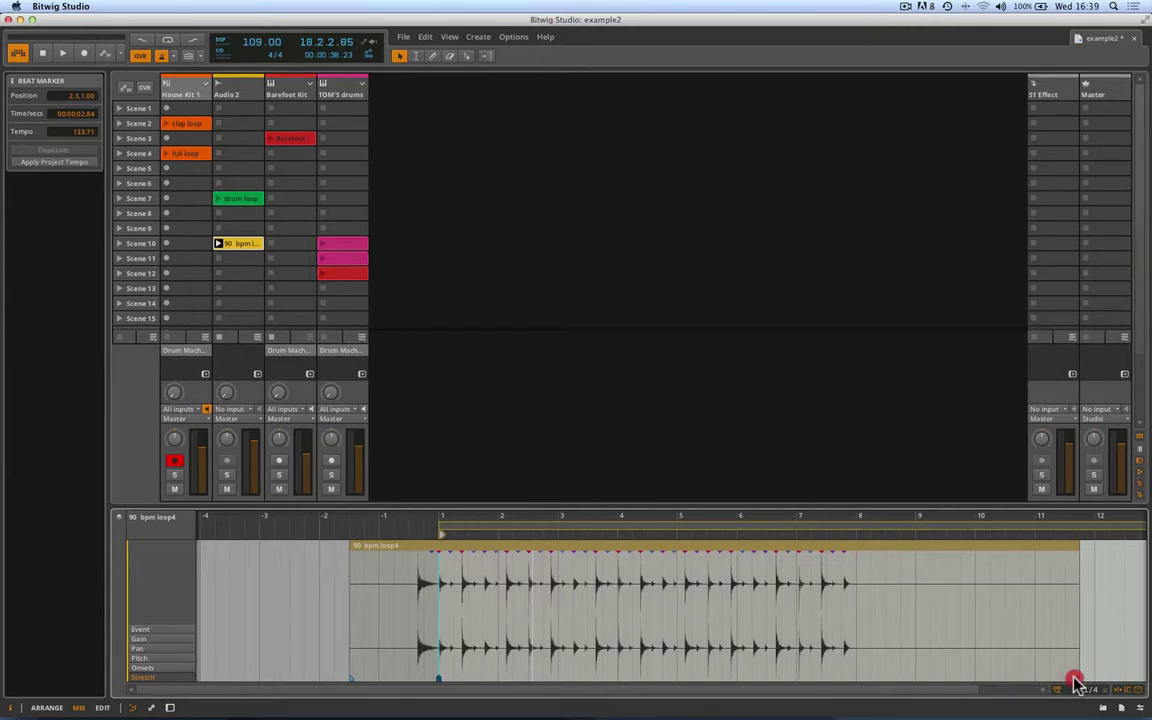
Move the event's end beat marker back to bar 8, playing the loop against the metronome between adjustments
click(1076, 683)
drag(1068, 683, 994, 686)
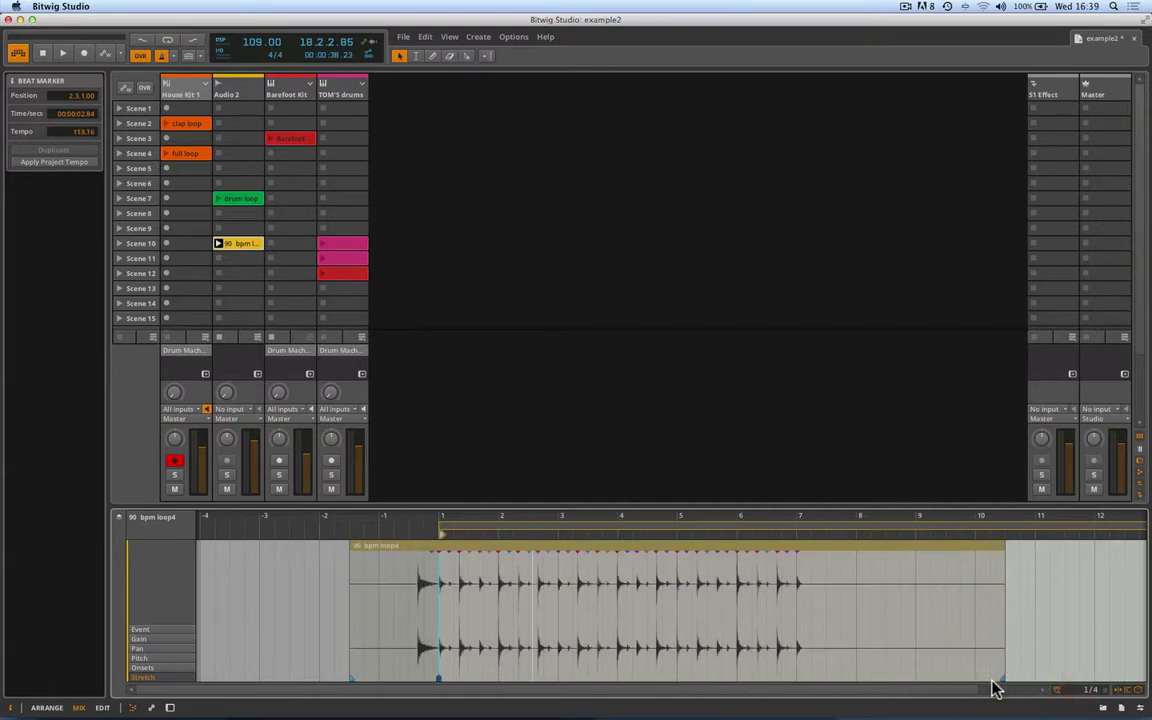
key(space)
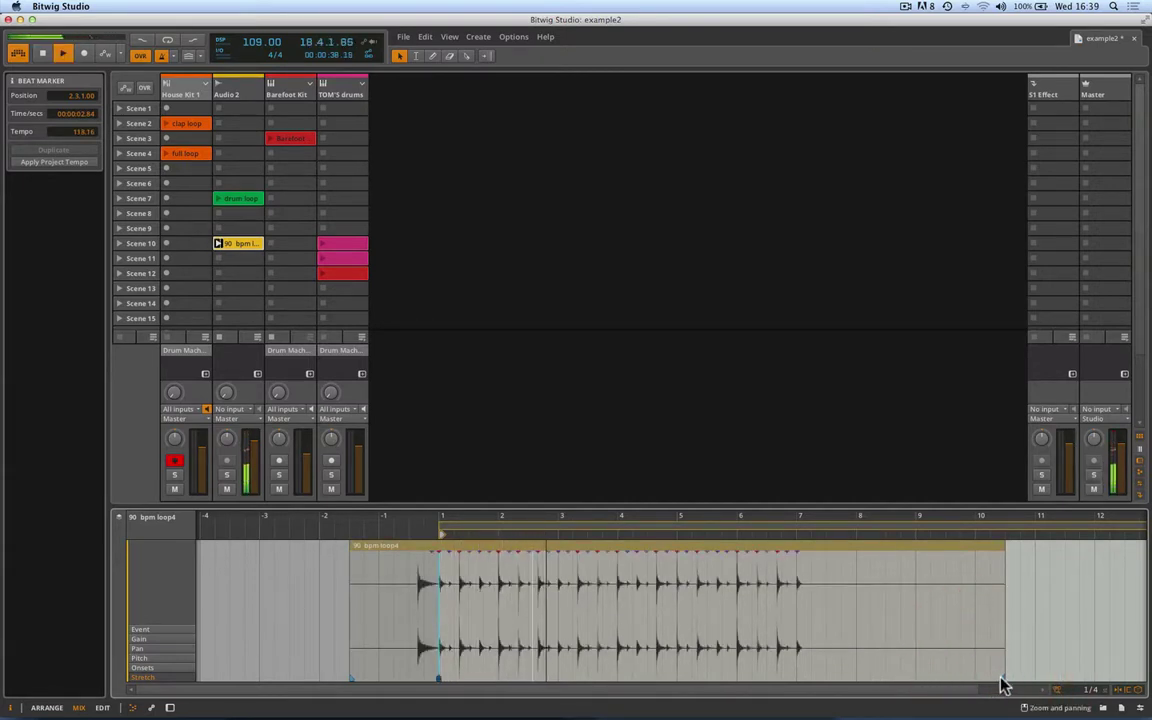
key(space)
drag(1003, 686, 877, 687)
key(space)
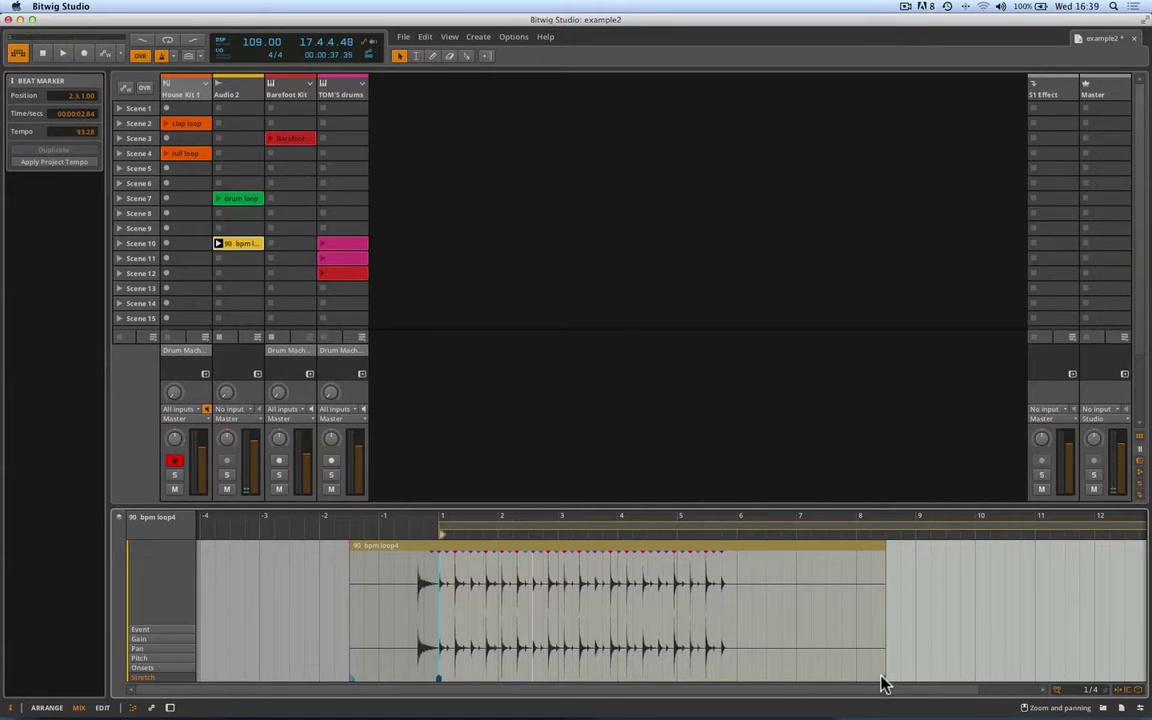
drag(883, 685, 851, 685)
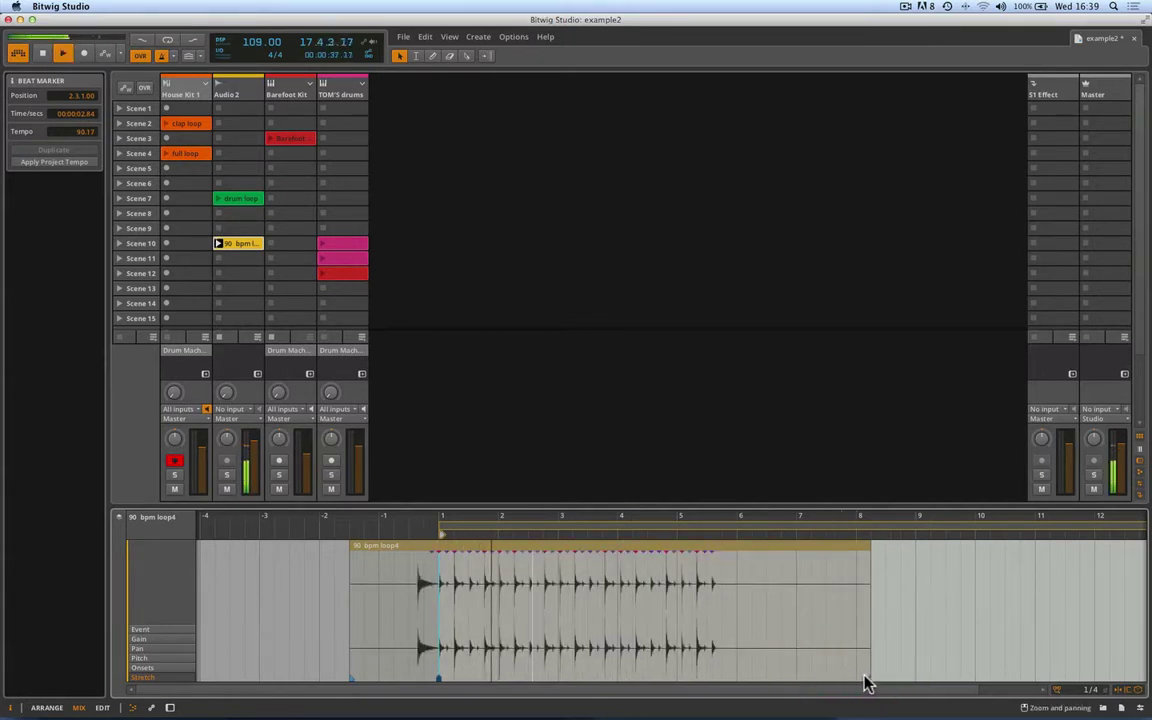
drag(869, 684, 853, 685)
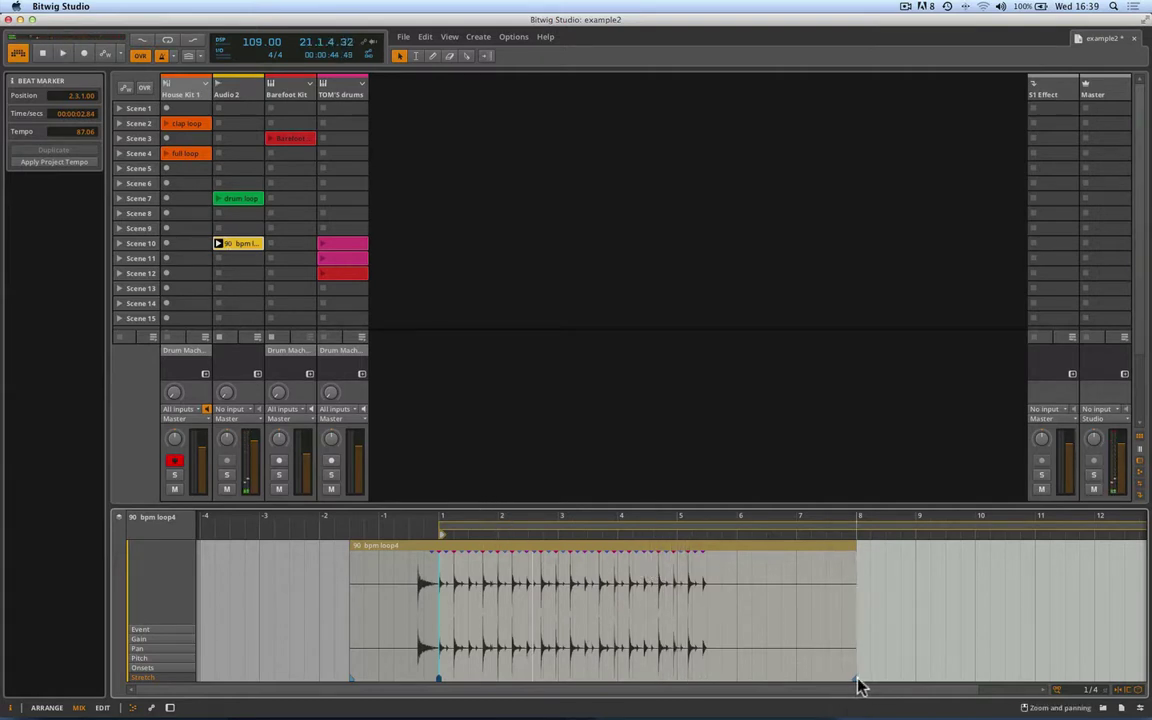
Check the hits against the beats in bars 1 and 2 with the metronome, and turn the metronome off
drag(489, 517, 503, 523)
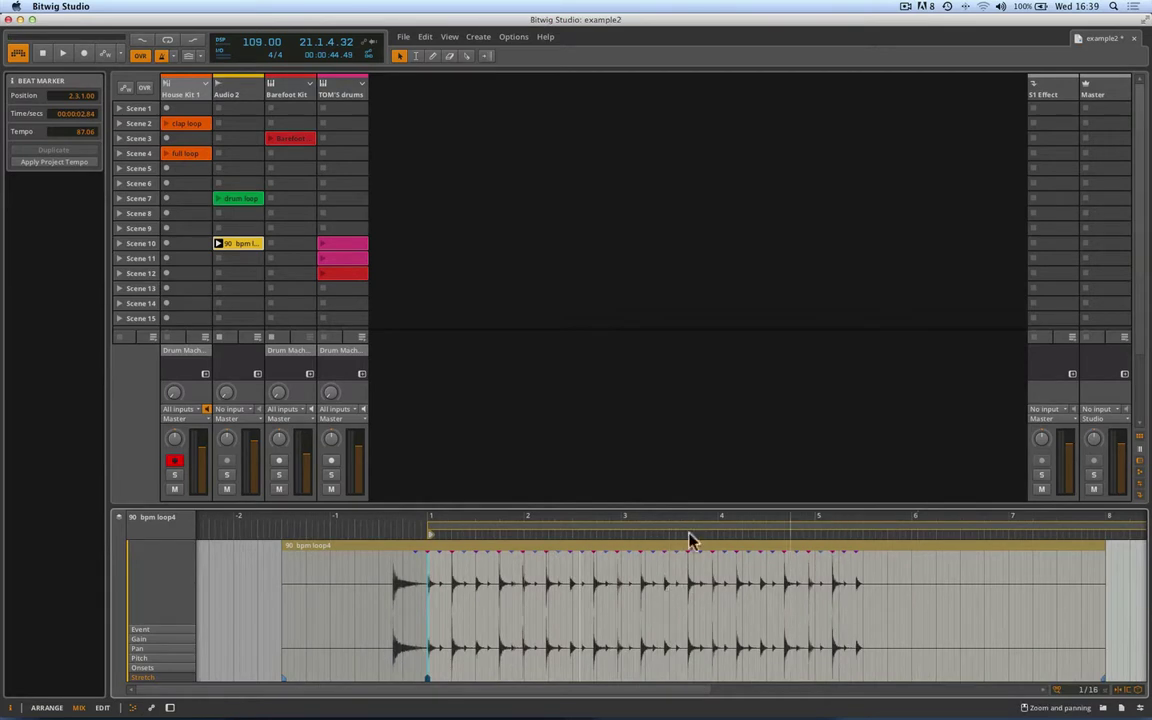
drag(487, 513, 571, 522)
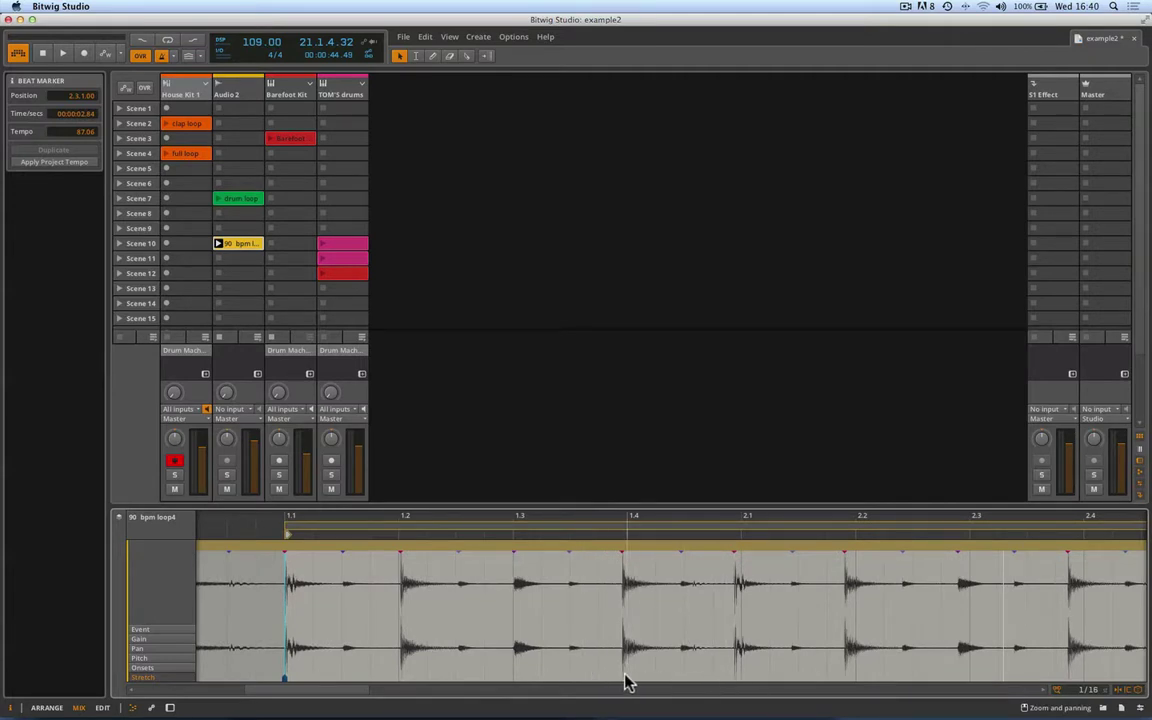
key(space)
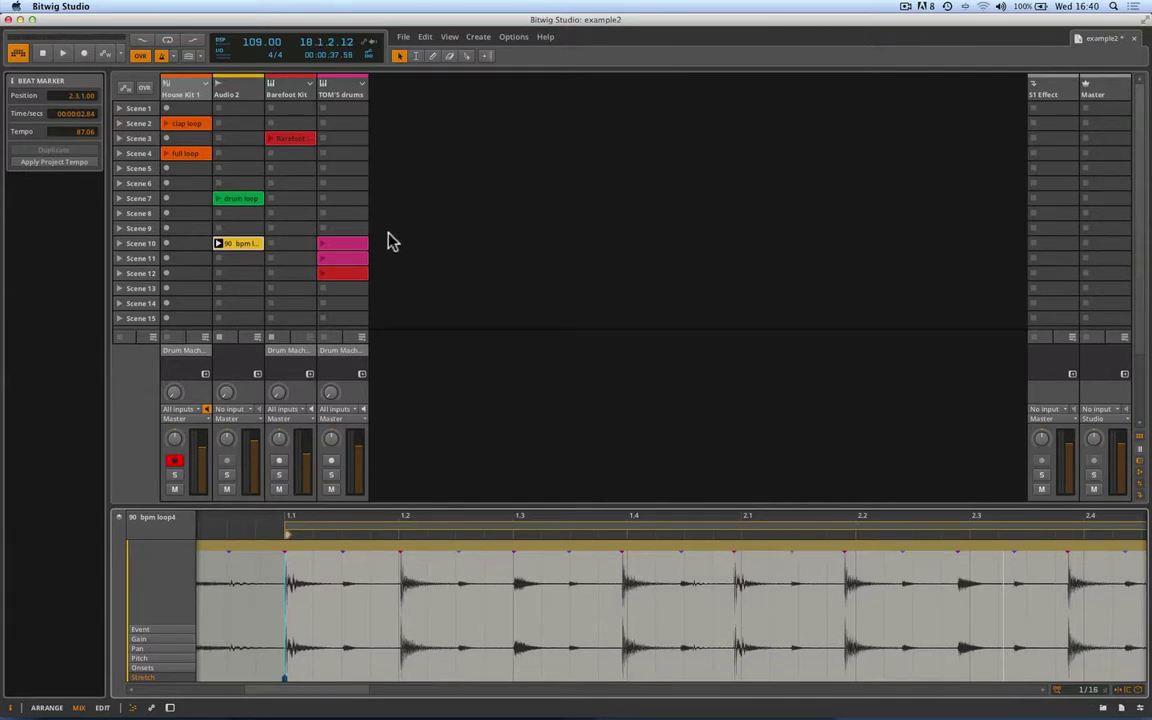
click(162, 57)
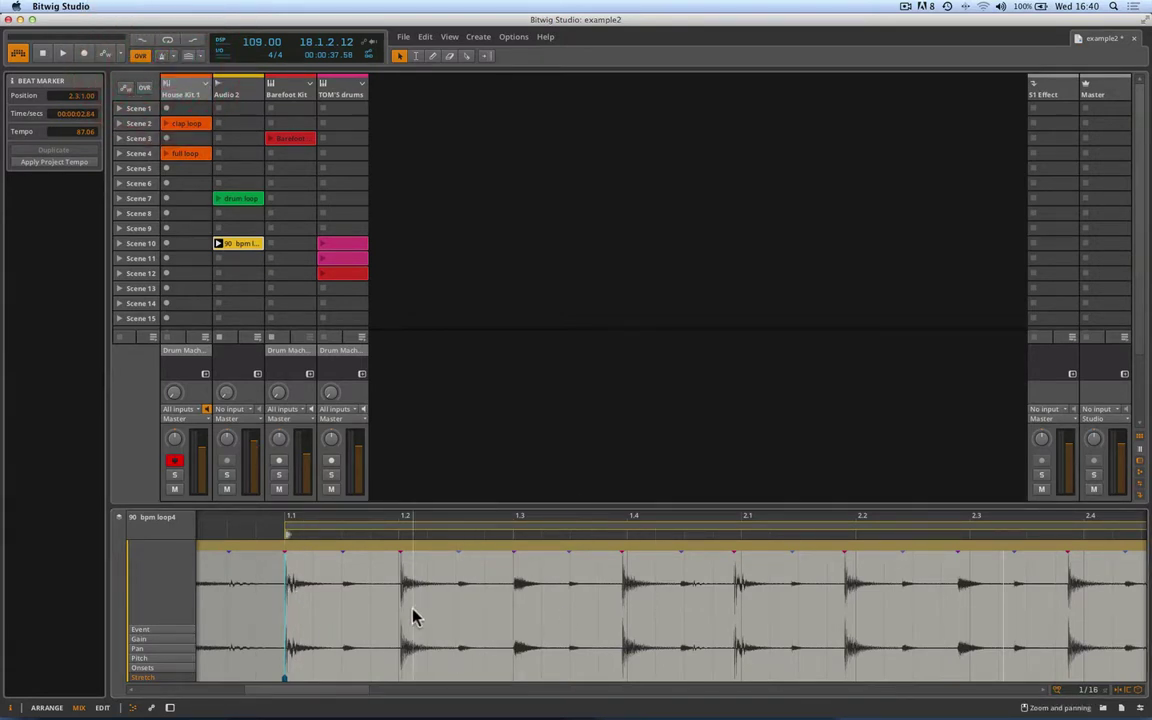
Add a stretch beat marker on the hit just before 2.1 and move it onto beat 2.1 at position 3.3.1.00
key(space)
drag(750, 518, 705, 670)
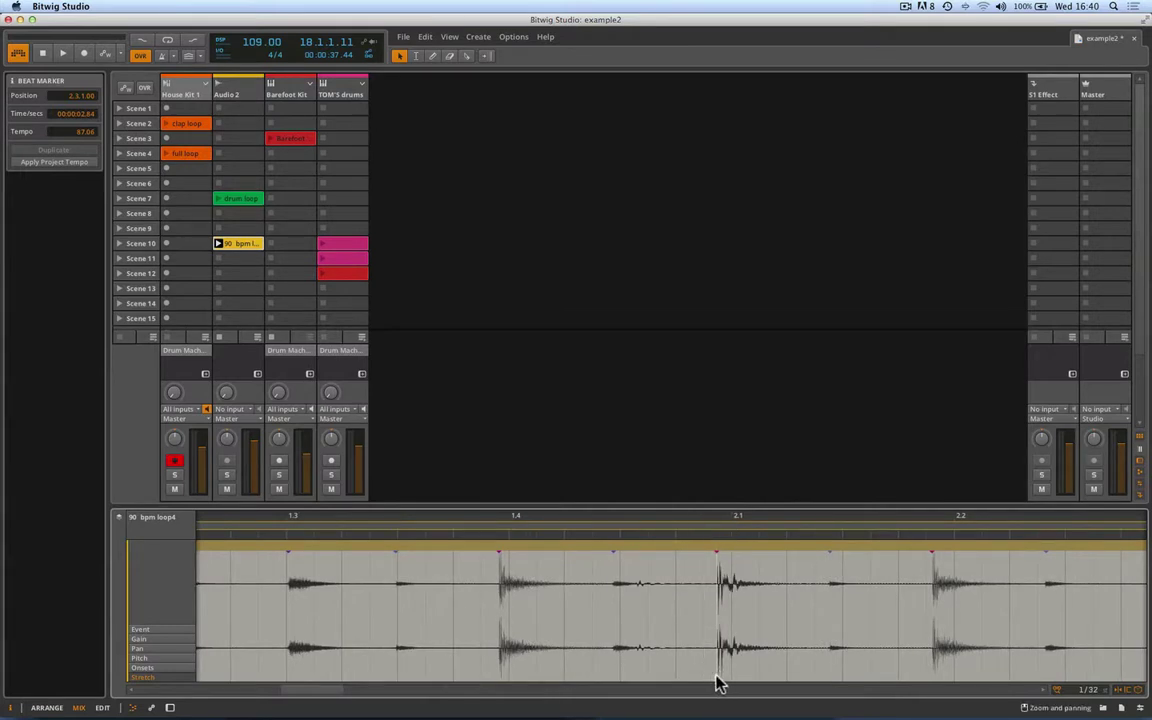
click(716, 680)
drag(718, 682, 731, 676)
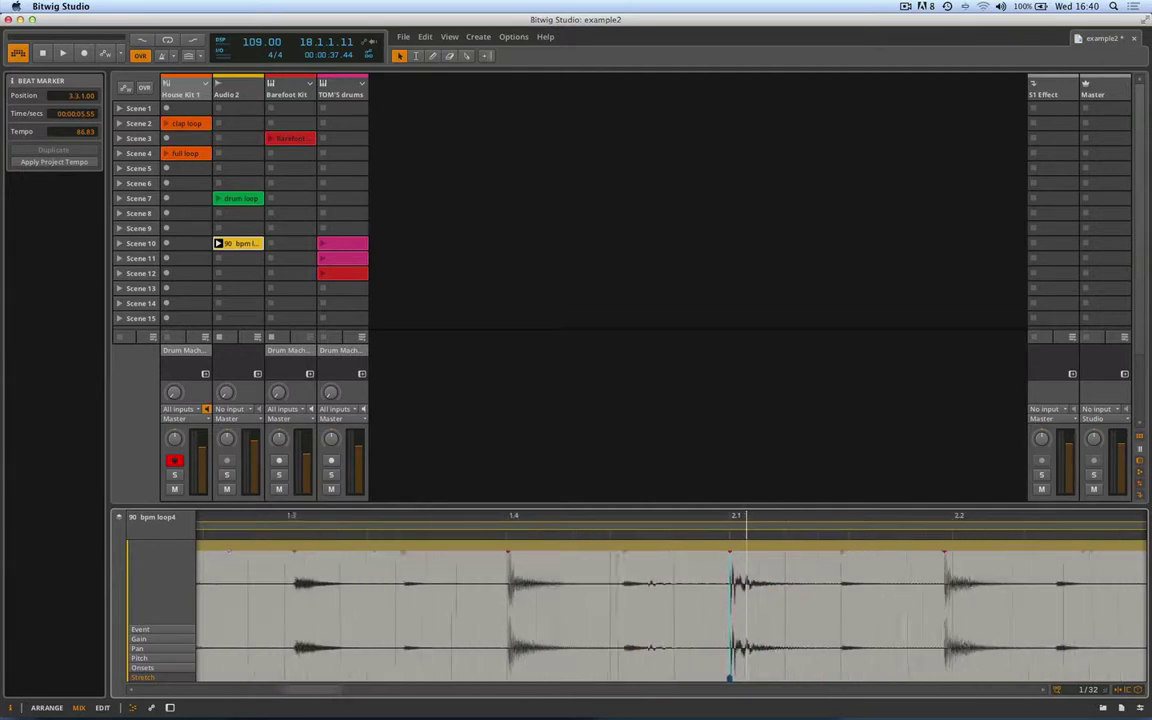
Undo and redo the last beat marker move to compare how the following hits line up with the grid
scroll(745, 520, down, 10)
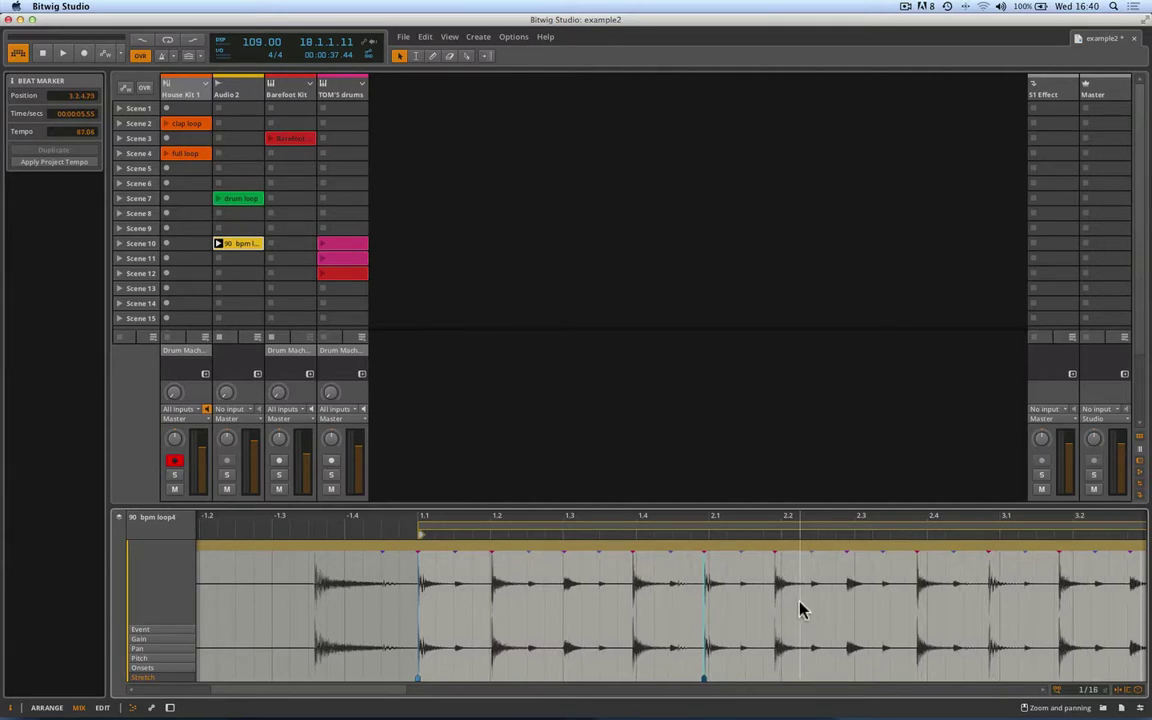
key(super+z)
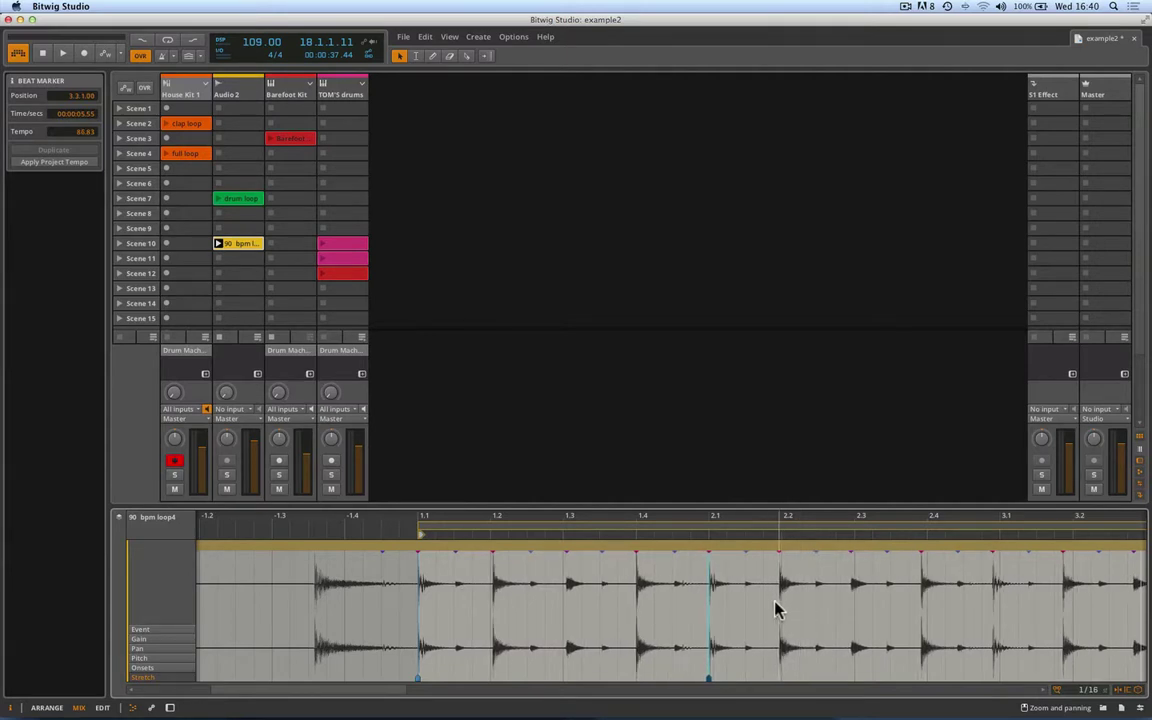
key(super+shift+z)
key(super+z)
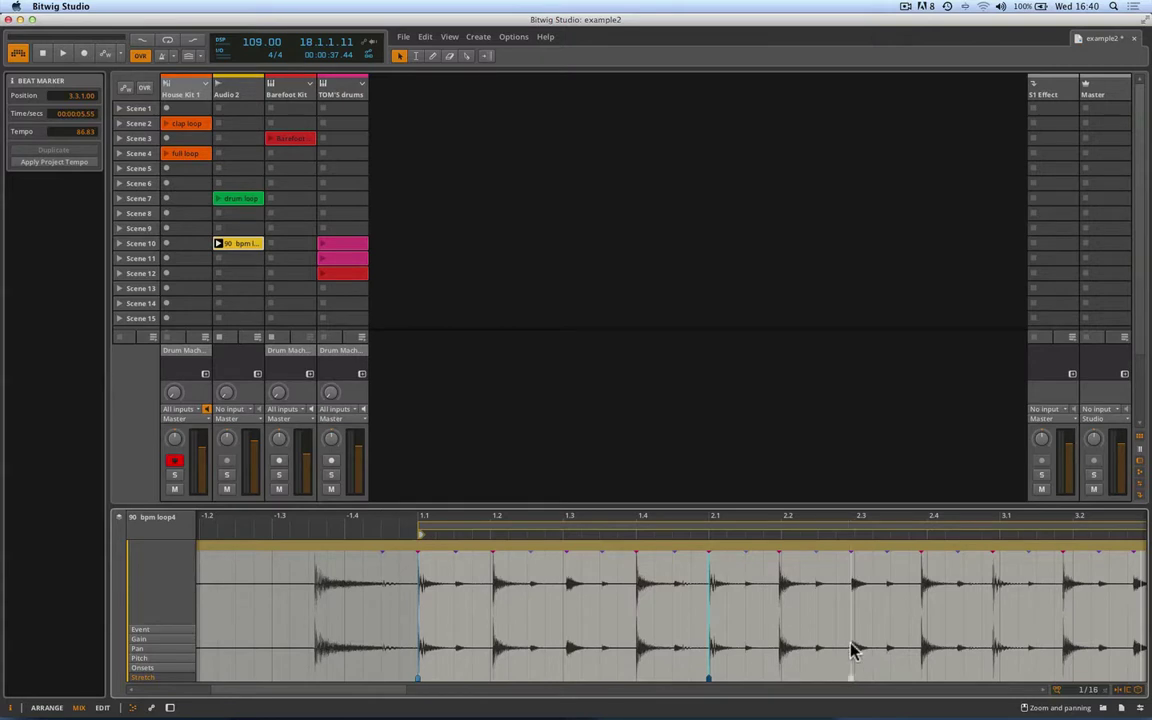
Play the loop through bars 1 and 2, turn on the metronome, and play against it to check the timing
scroll(850, 650, right, 3)
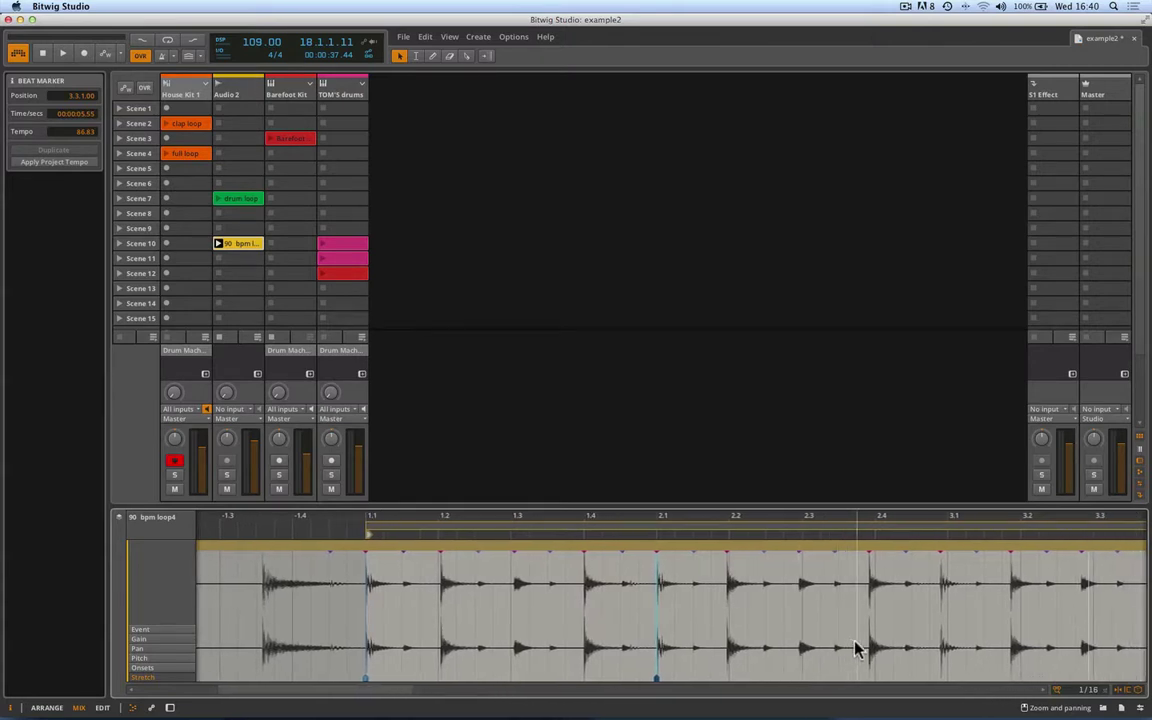
key(space)
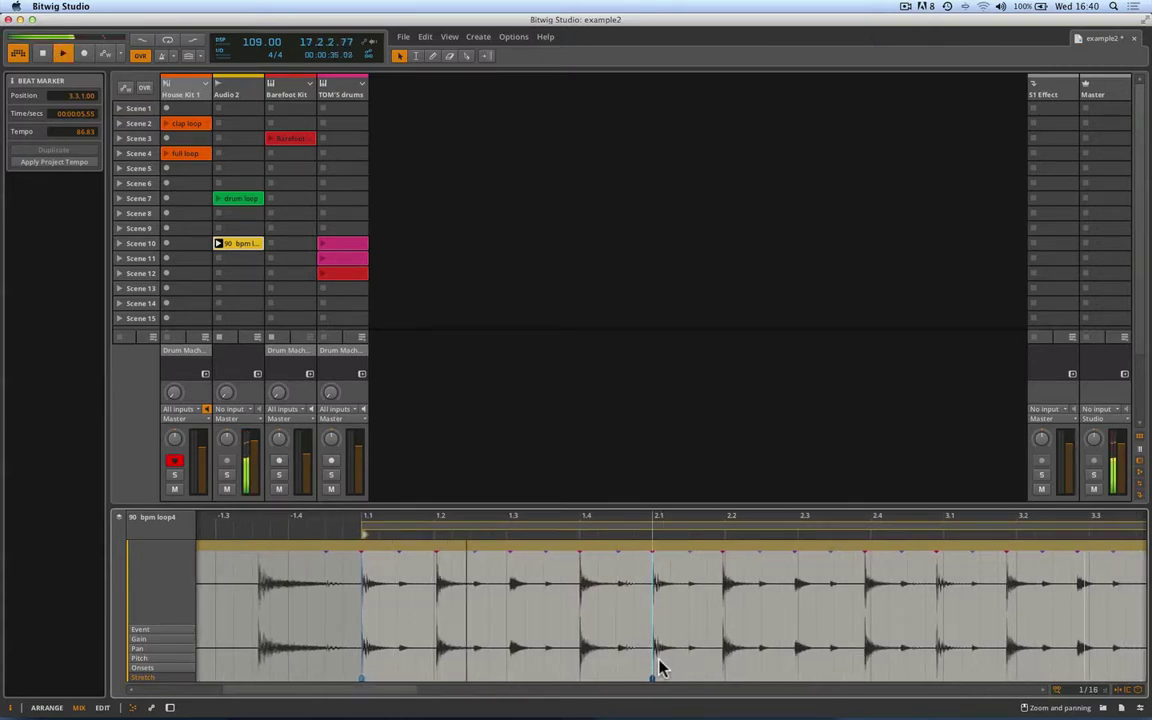
scroll(688, 651, right, 2)
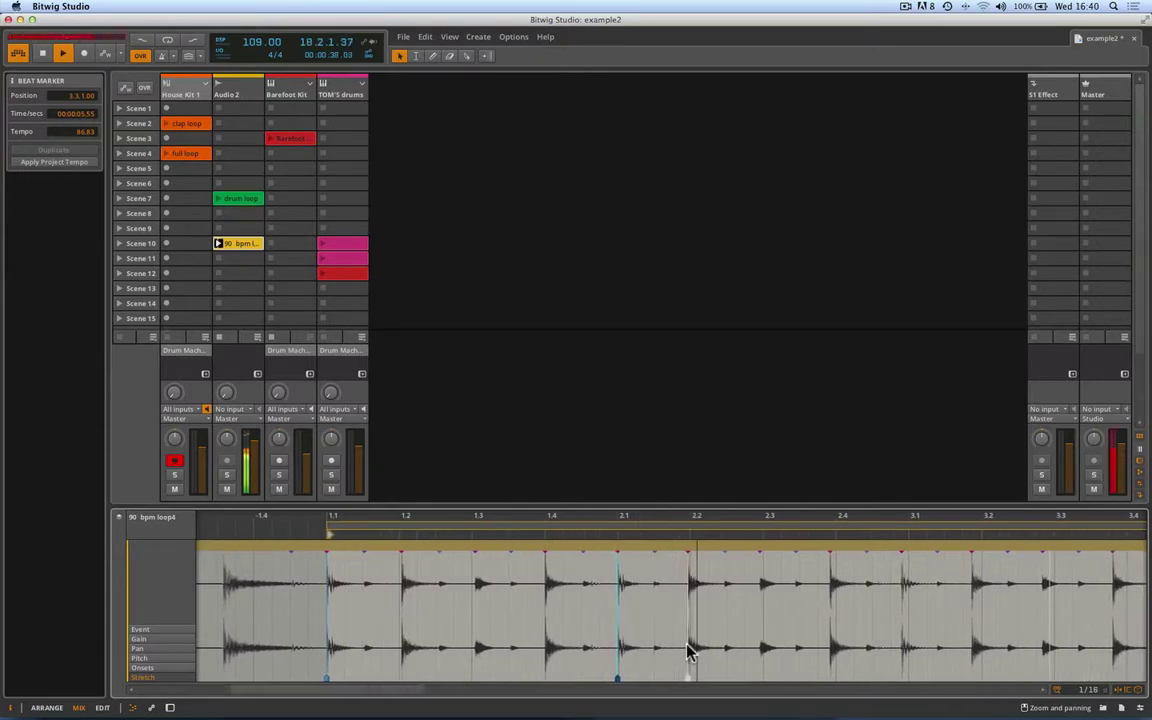
click(163, 56)
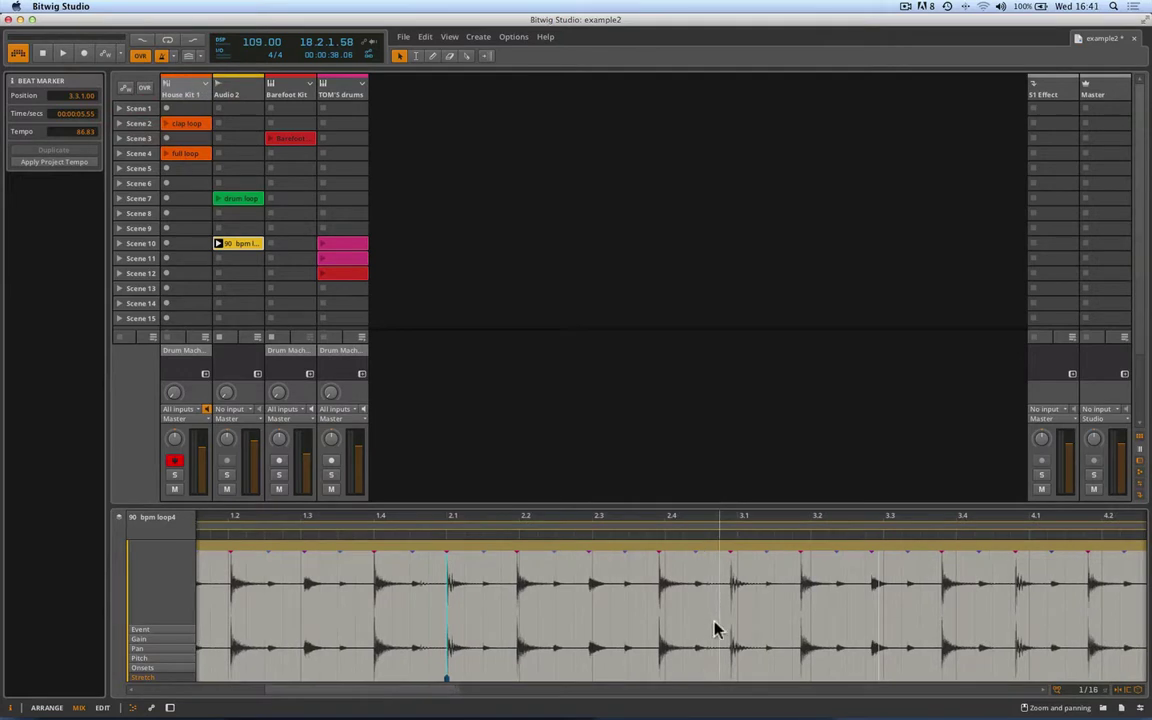
key(space)
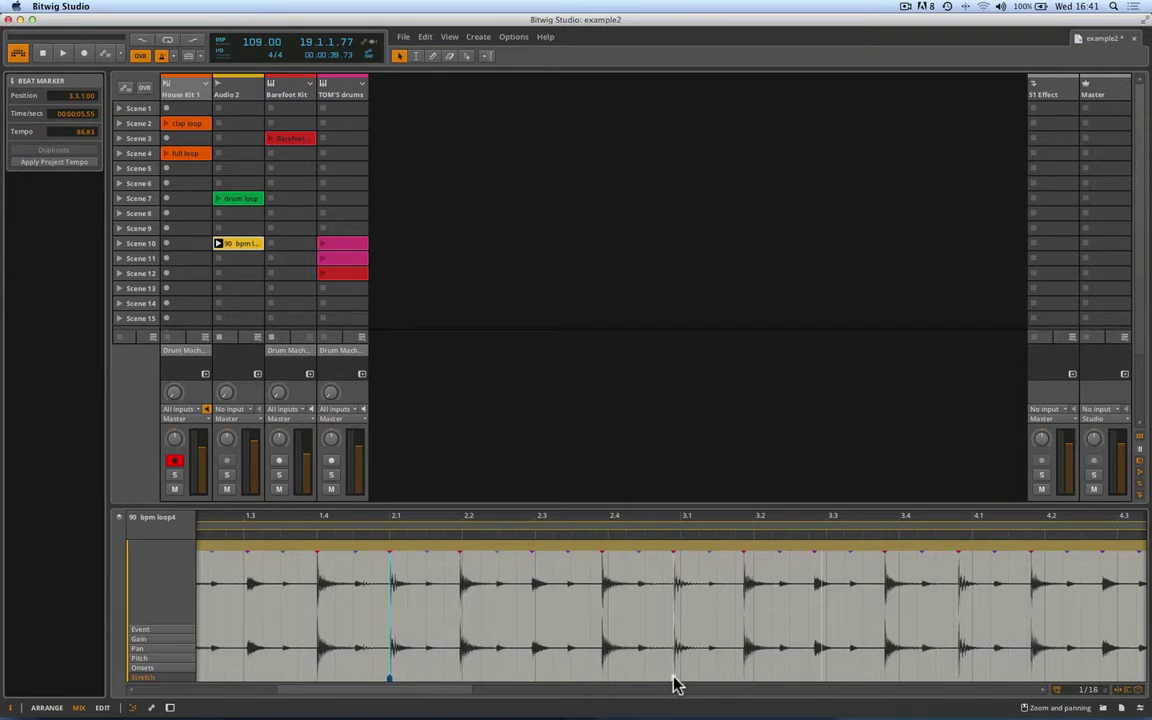
Add a stretch beat marker on the hit just before 3.1, move it onto beat 3.1 at position 4.3.1.00, and audition it
drag(675, 682, 681, 681)
scroll(681, 681, right, 1)
key(space)
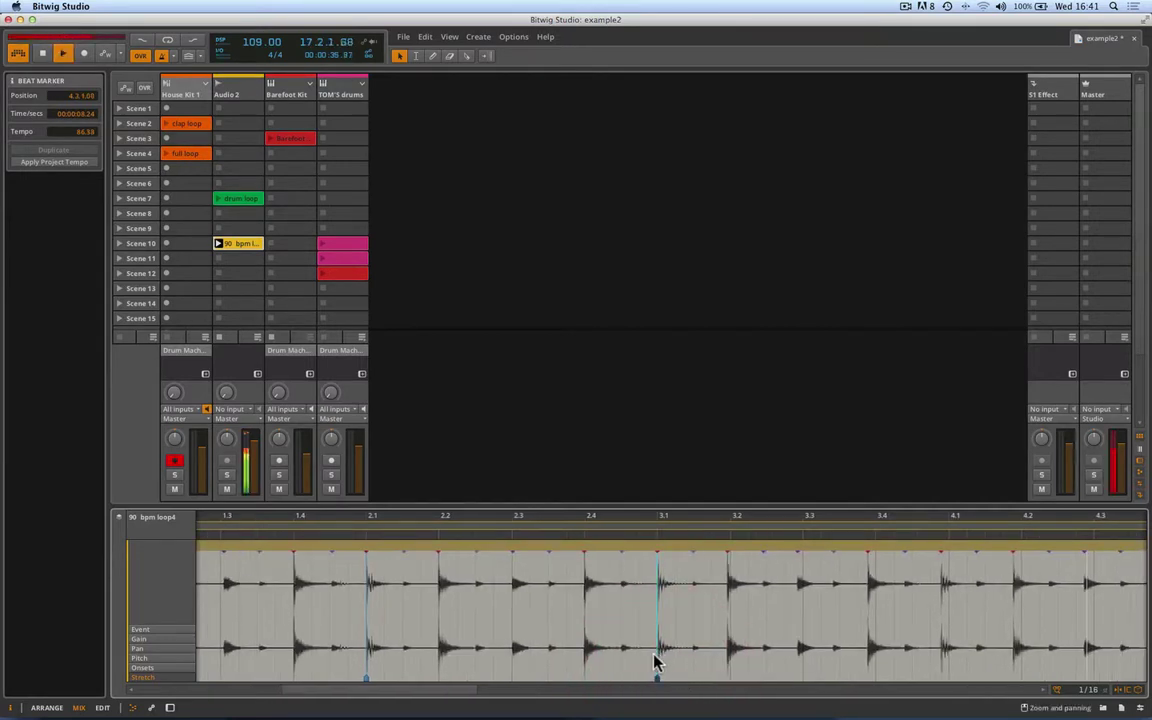
scroll(662, 655, right, 3)
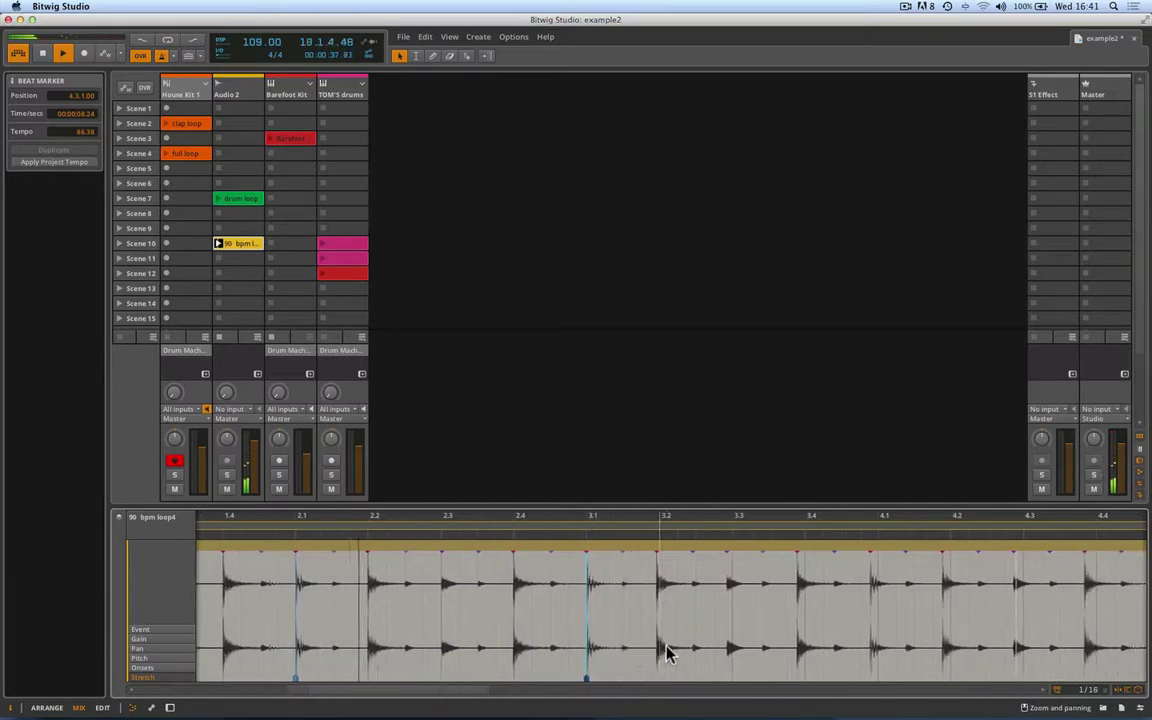
scroll(668, 652, right, 1)
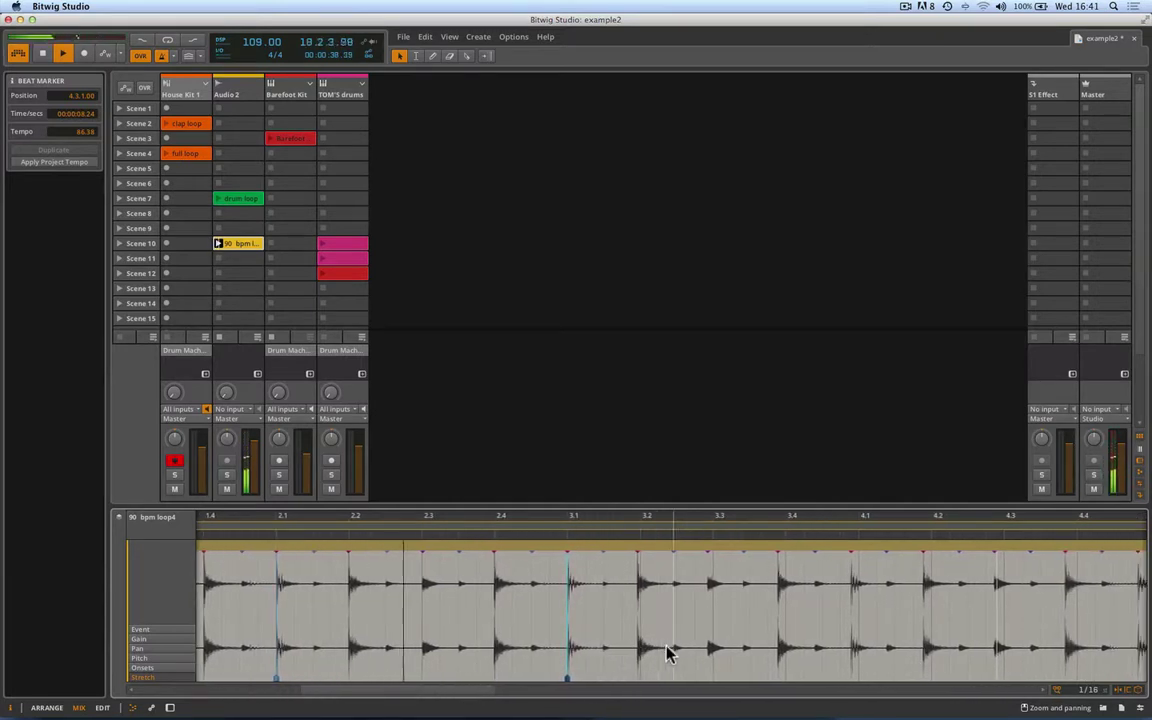
Add a stretch beat marker on the hit just before 4.1, move it onto beat 4.1 at position 5.3.1.00, and play the loop
click(851, 680)
click(852, 680)
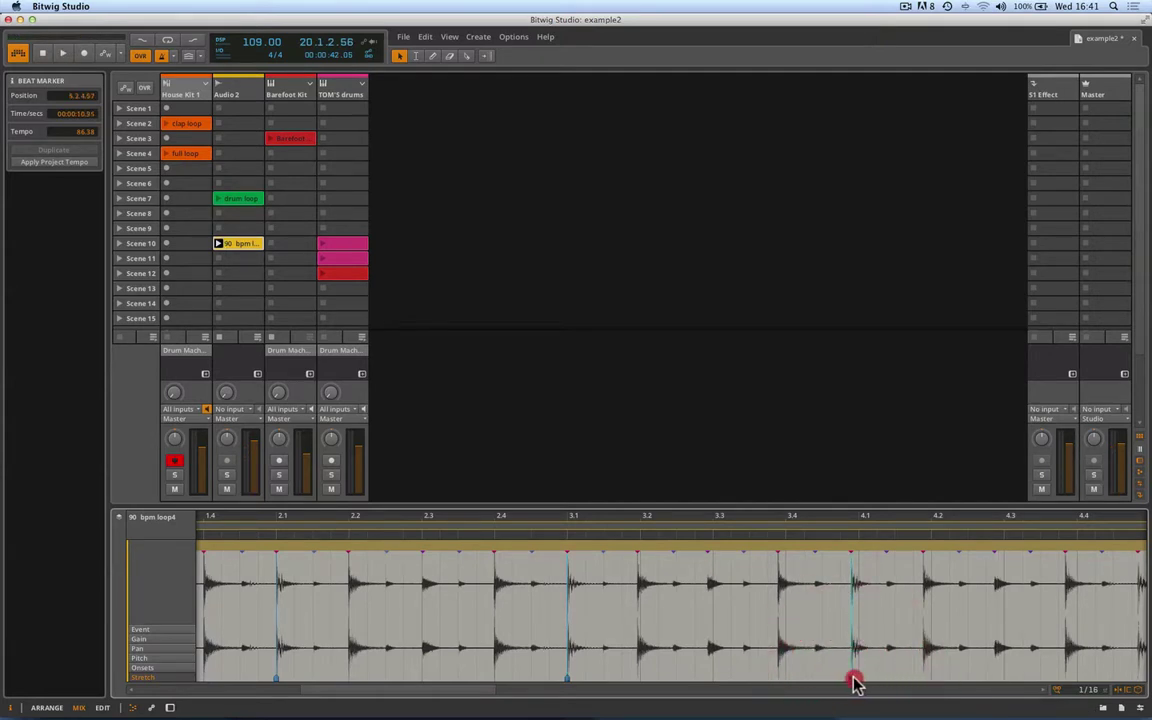
drag(855, 682, 861, 681)
scroll(866, 684, right, 2)
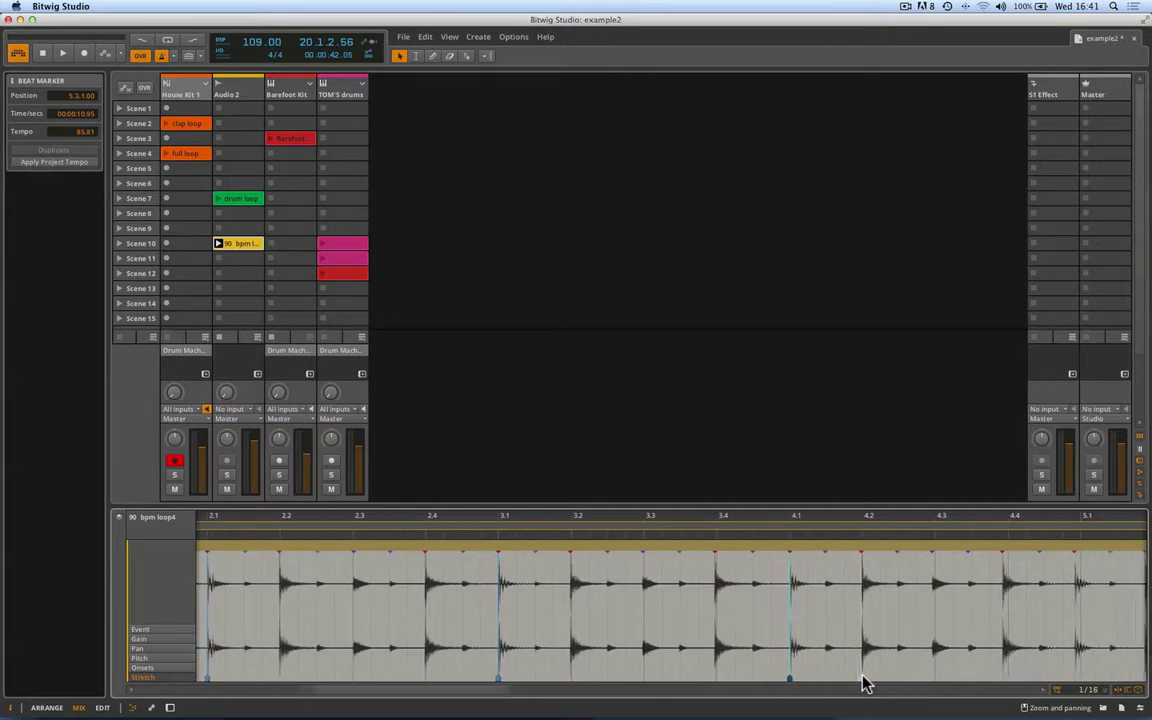
key(space)
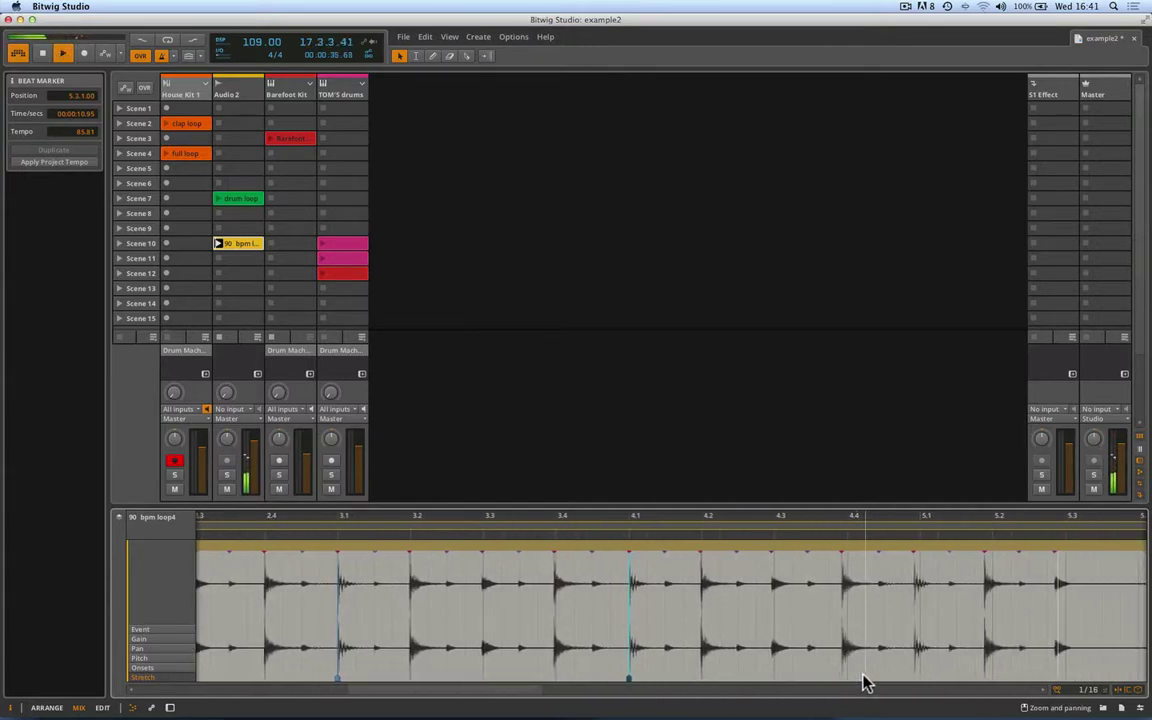
Place a stretch beat marker for the hit near 5.1 onto beat 5.1 at position 6.3.1.00, and play the whole loop
drag(875, 684, 882, 680)
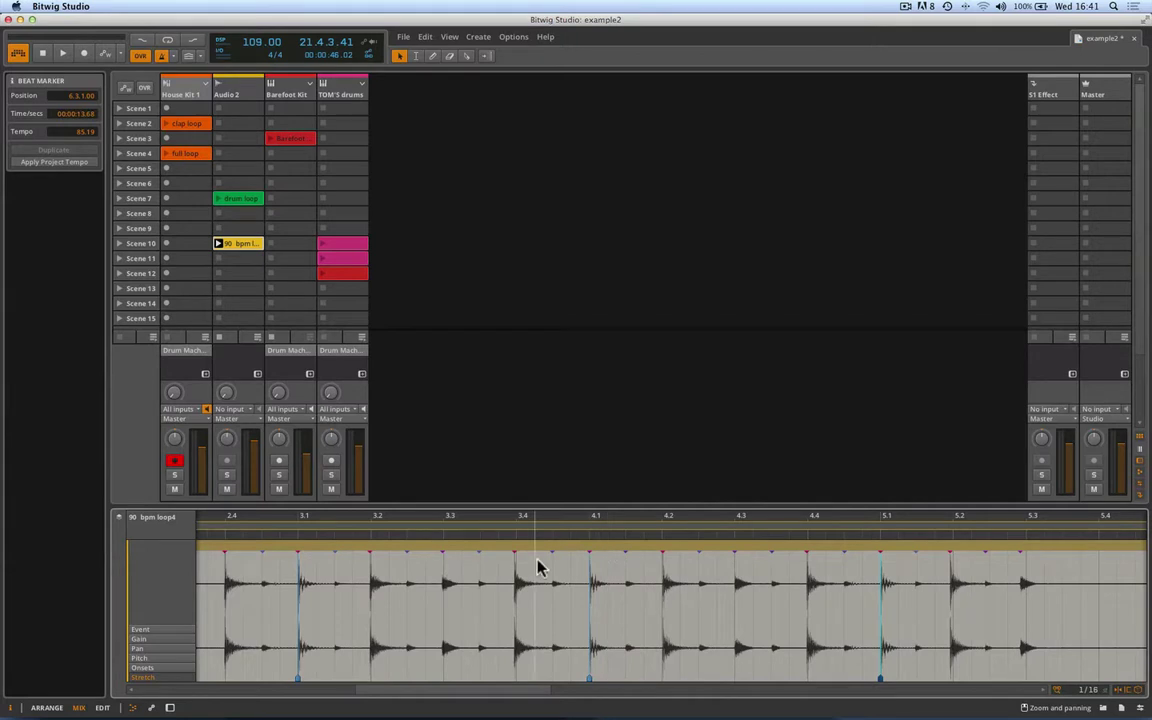
scroll(622, 572, right, 2)
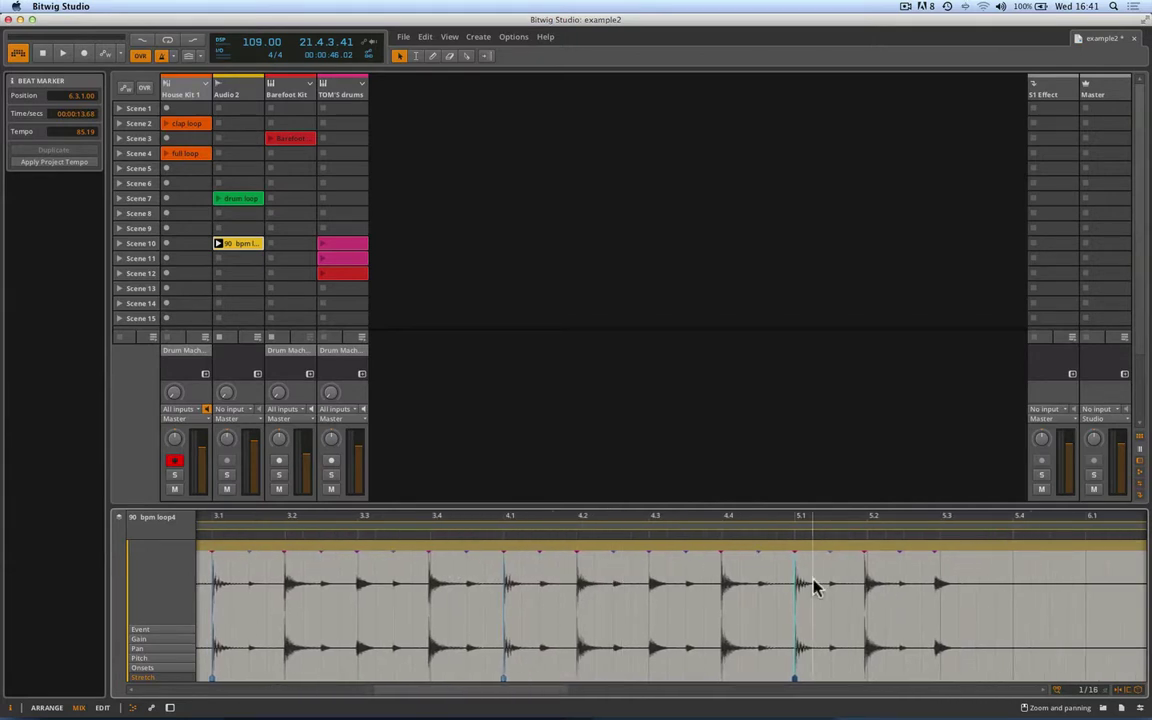
scroll(815, 588, left, 6)
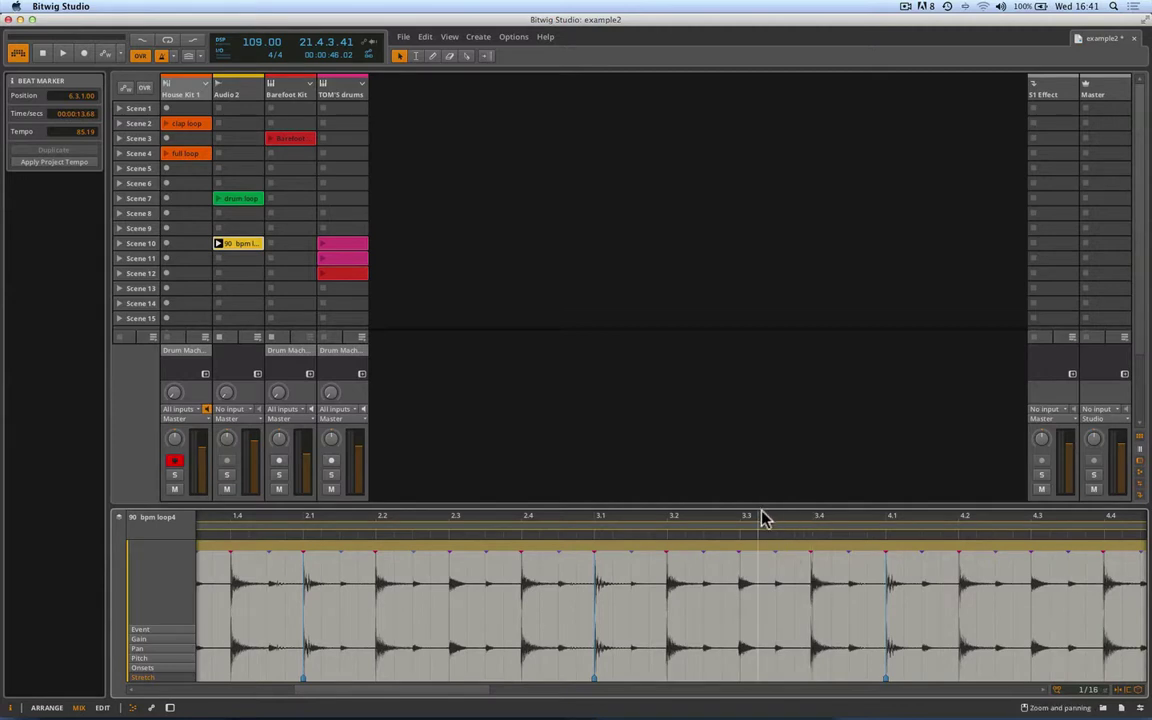
drag(762, 518, 665, 470)
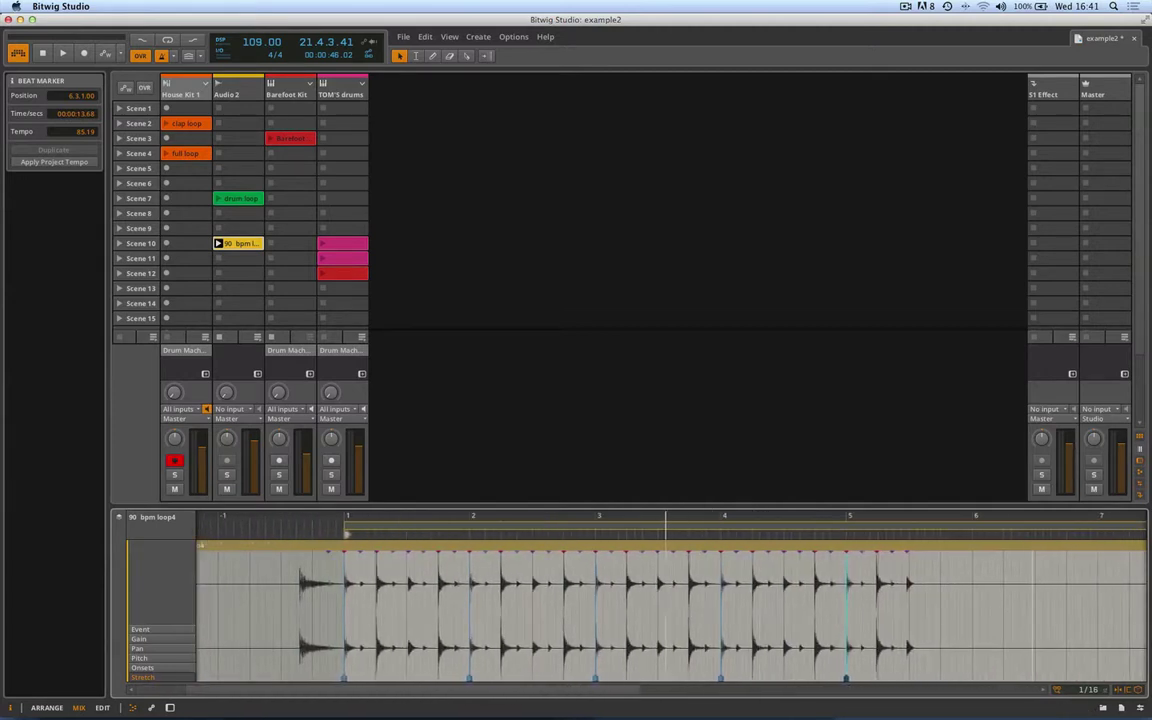
key(space)
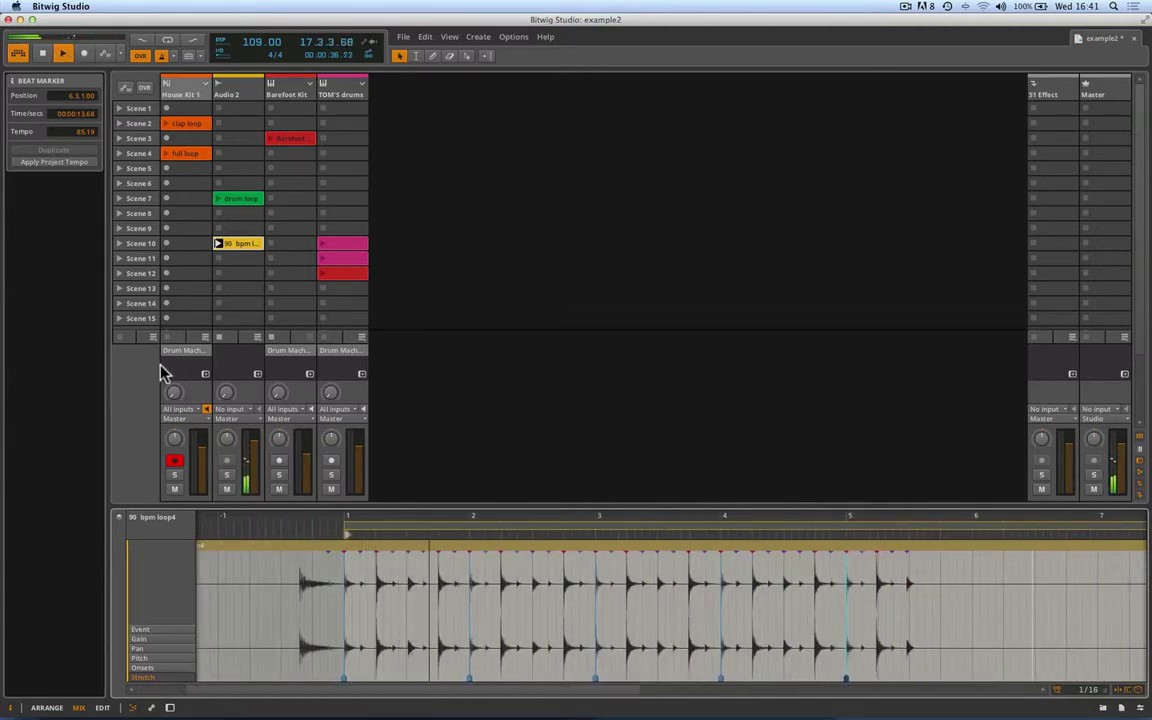
Shorten the clip's loop region to end at bar 5, a length of 4.0.0.00, and play it with the metronome
click(390, 543)
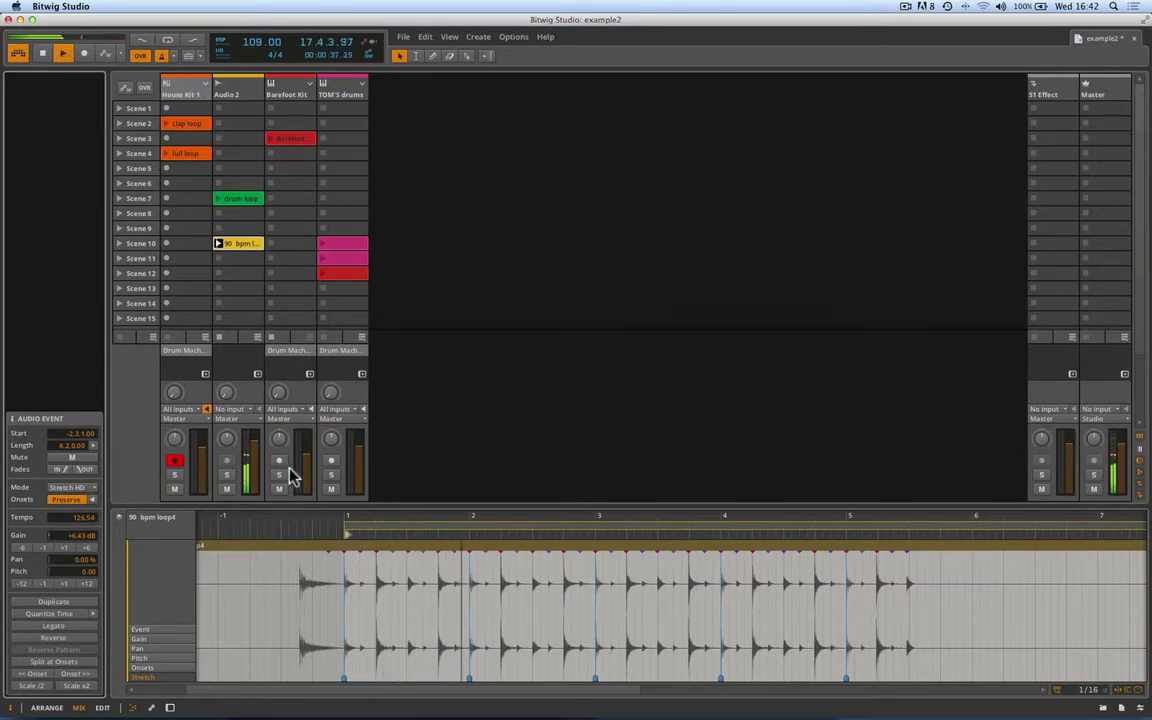
scroll(396, 519, down, 2)
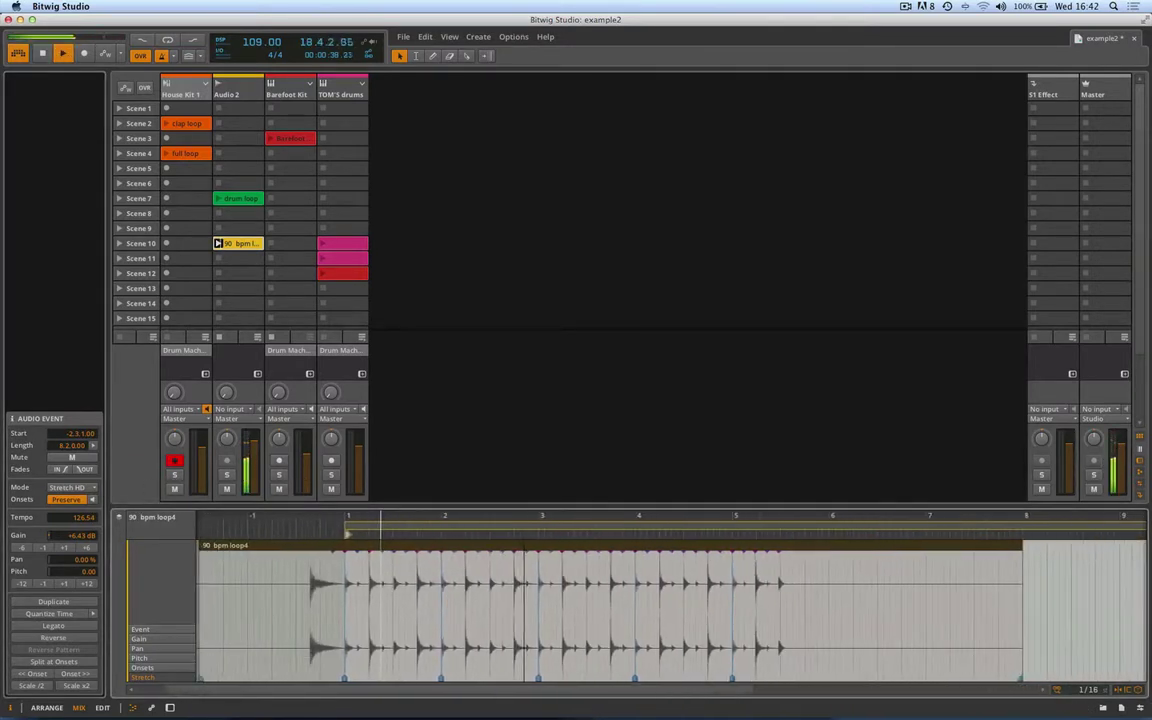
scroll(380, 520, down, 1)
scroll(525, 520, down, 2)
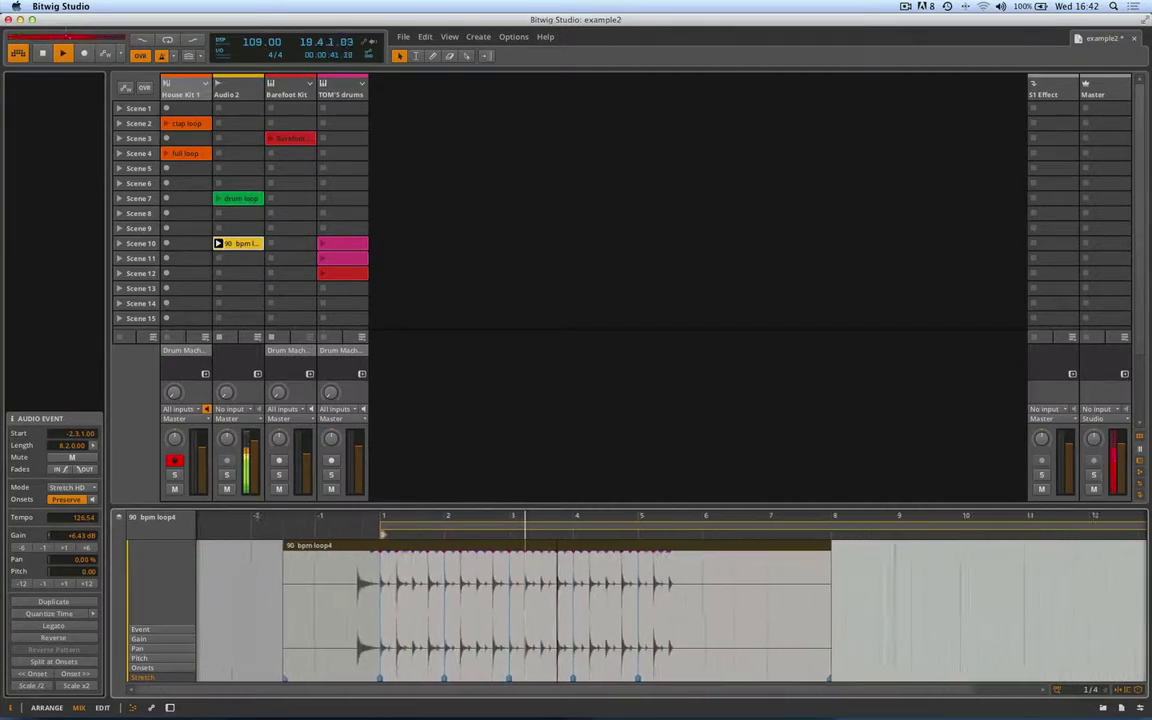
scroll(525, 520, down, 1)
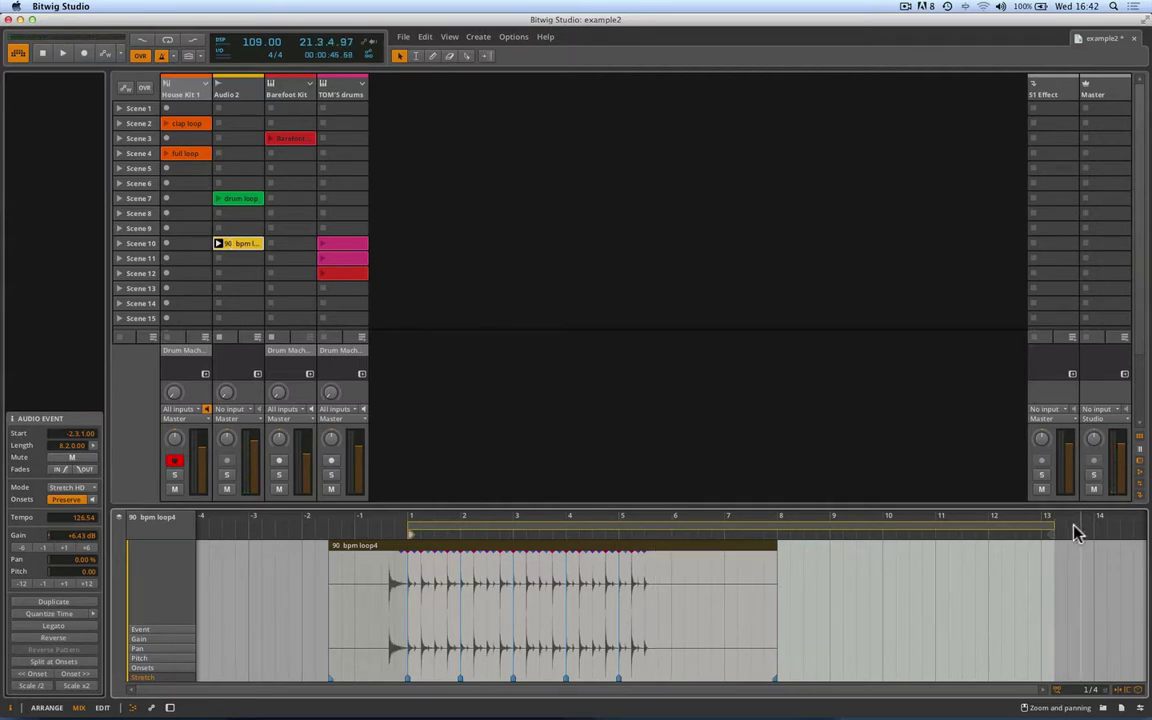
drag(1048, 531, 617, 529)
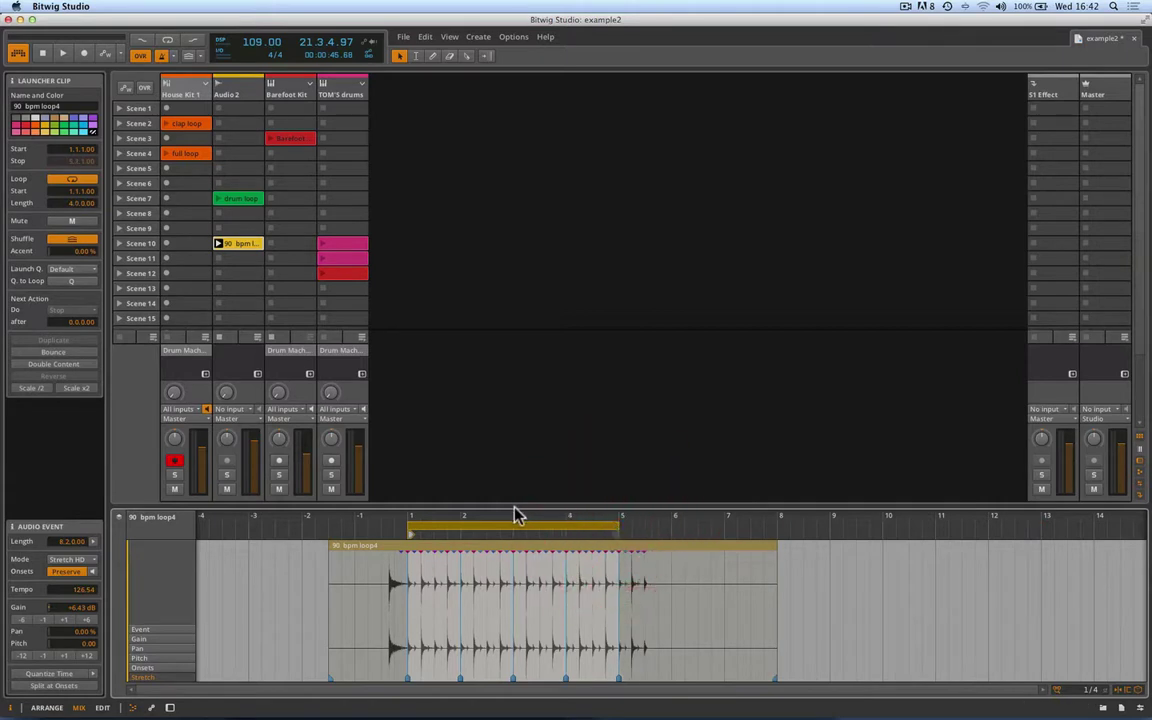
scroll(459, 600, up, 5)
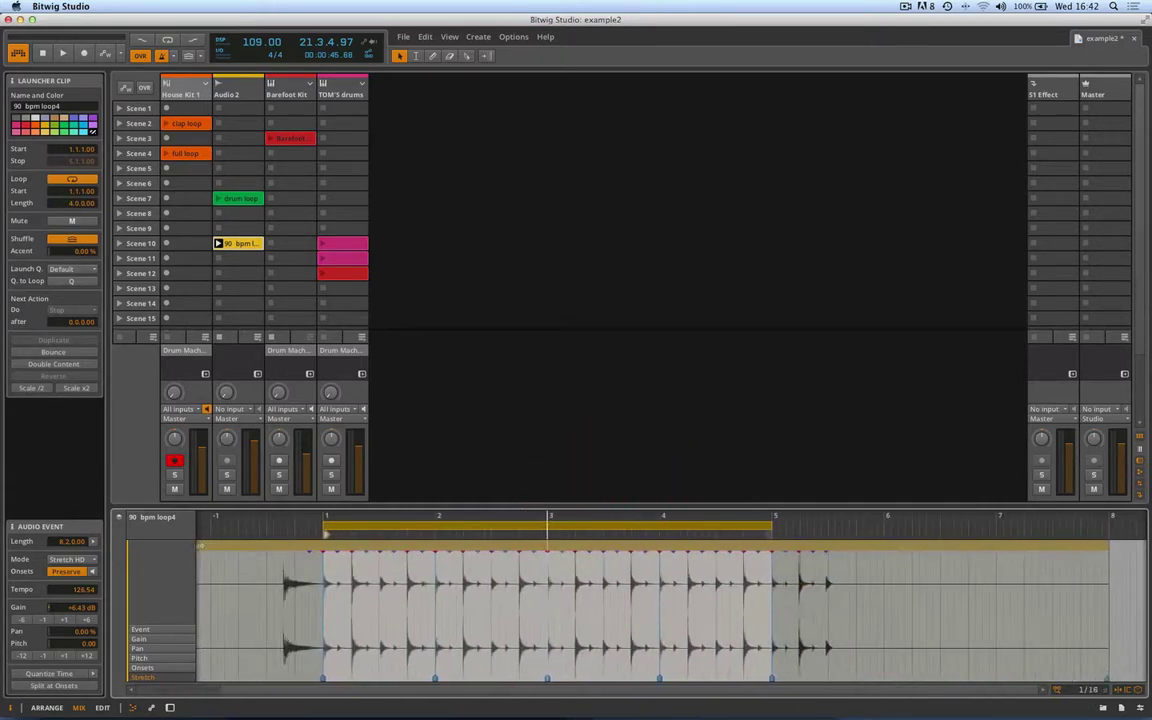
key(space)
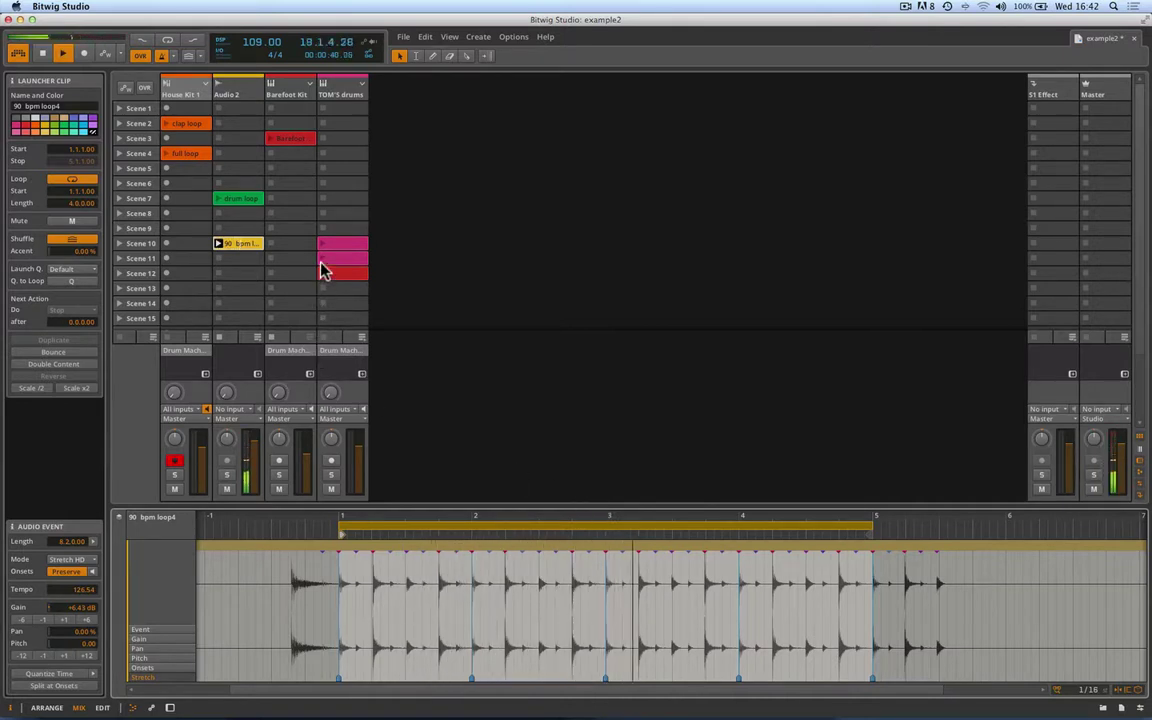
Turn off the metronome and launch the Barefoot Kit clip in Scene 3 and the TOM'S drums clip in Scene 11 alongside the loop
click(161, 55)
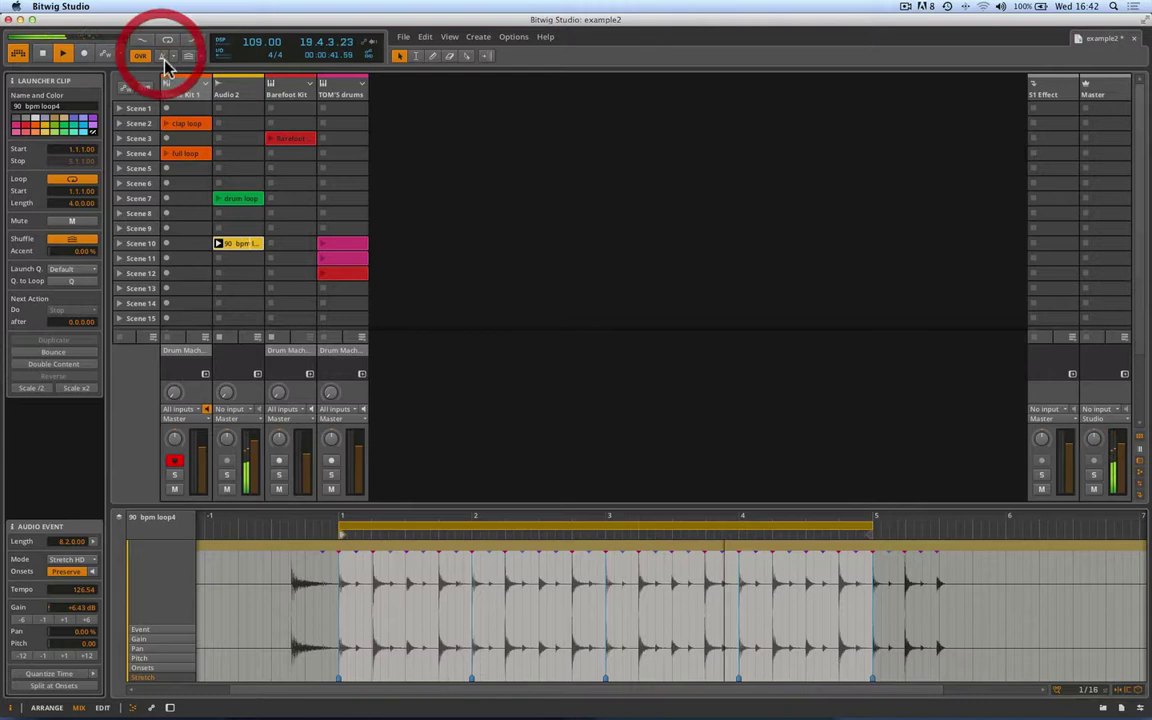
click(268, 143)
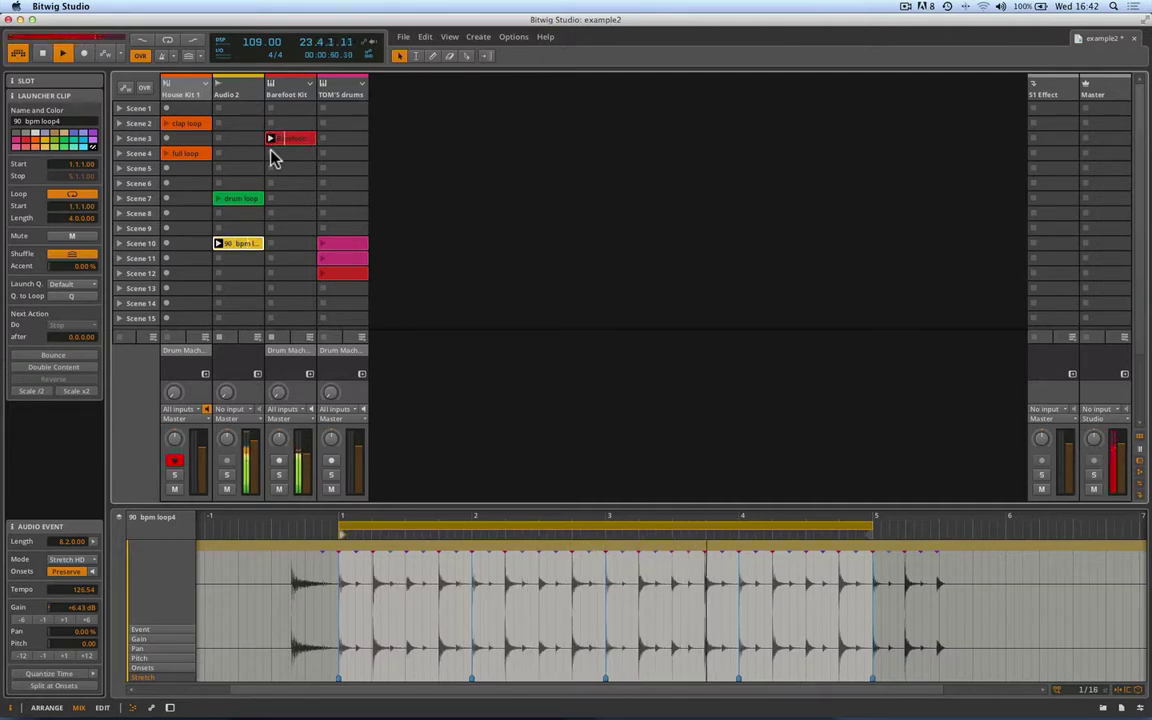
click(322, 258)
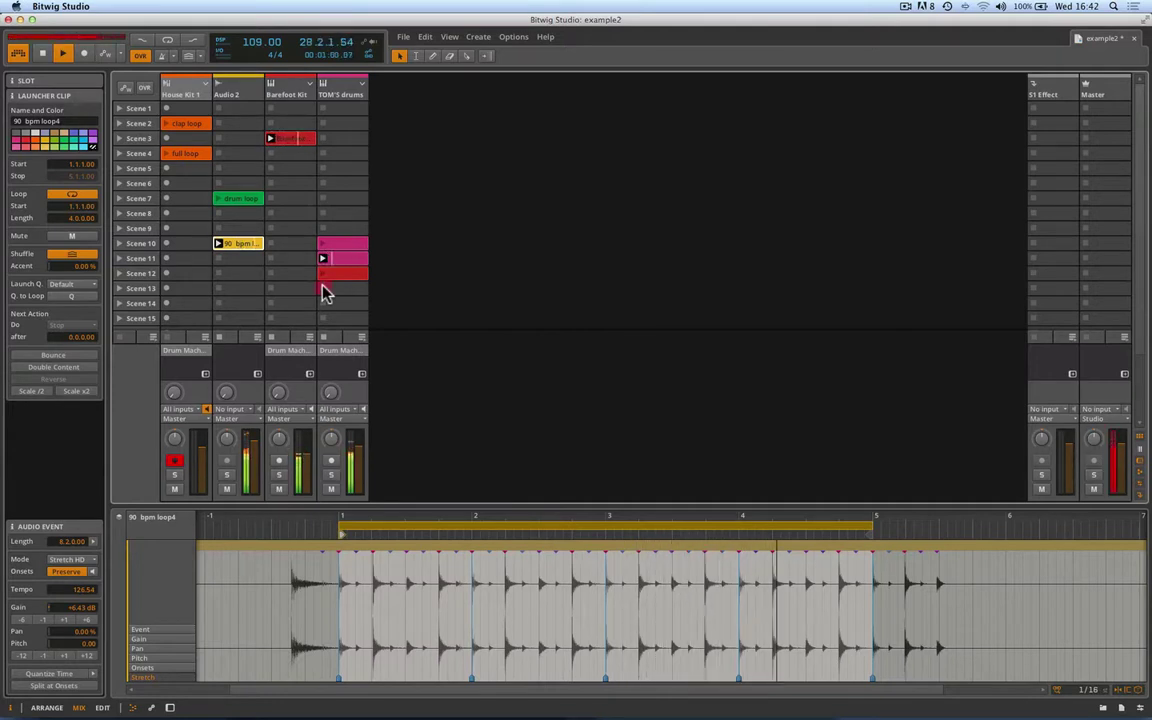
Stop the TOM'S drums and Barefoot Kit clips and select the 90 bpm loop clip in Scene 10
click(322, 290)
click(270, 290)
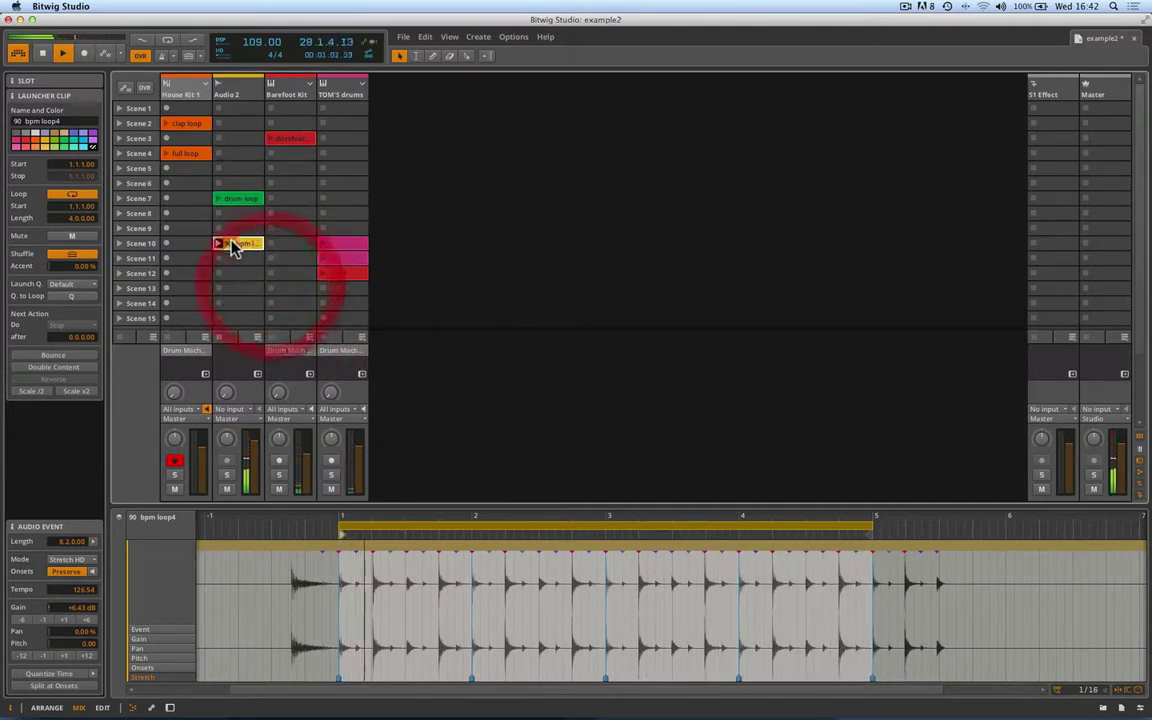
click(237, 244)
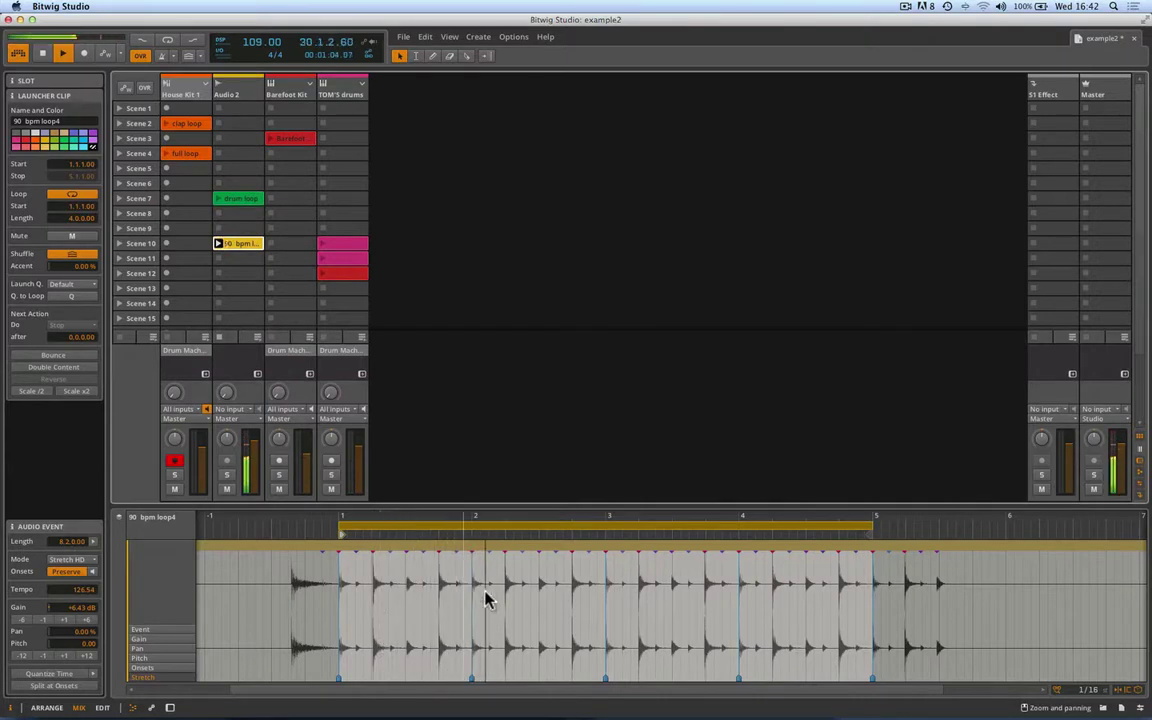
Turn on the metronome and add stretch beat markers to the hits at 1.2, halfway between 1.2 and 1.3, and halfway between 1.1 and 1.2
click(160, 55)
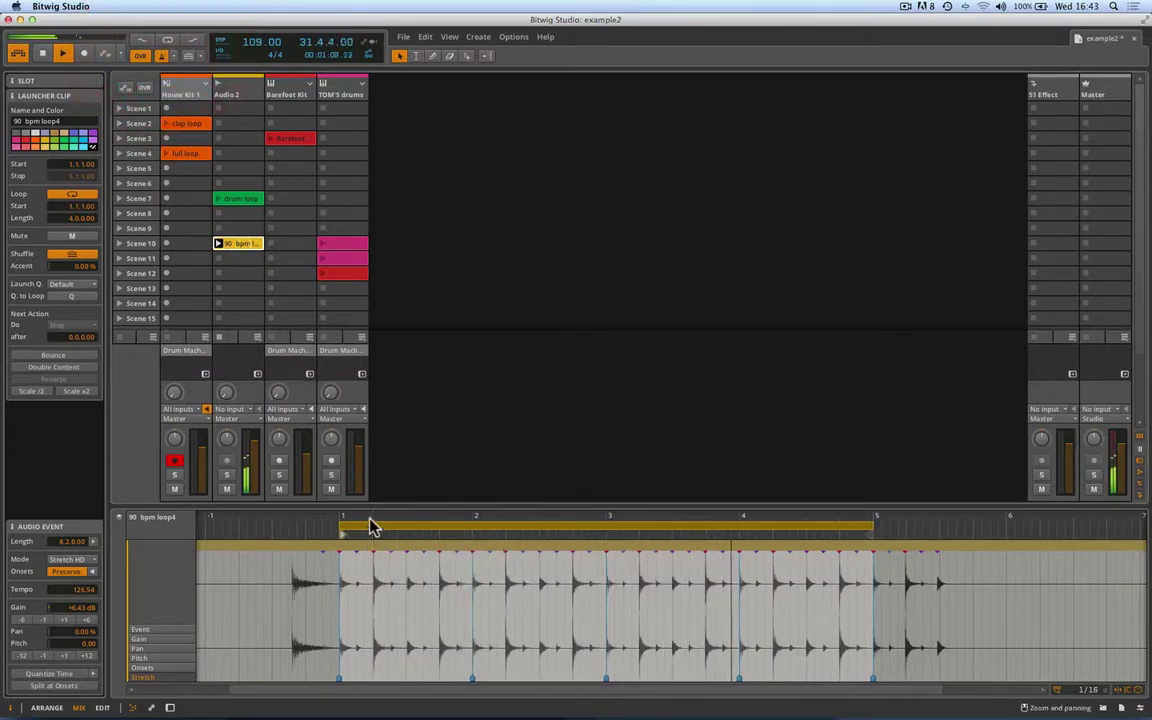
drag(370, 527, 462, 532)
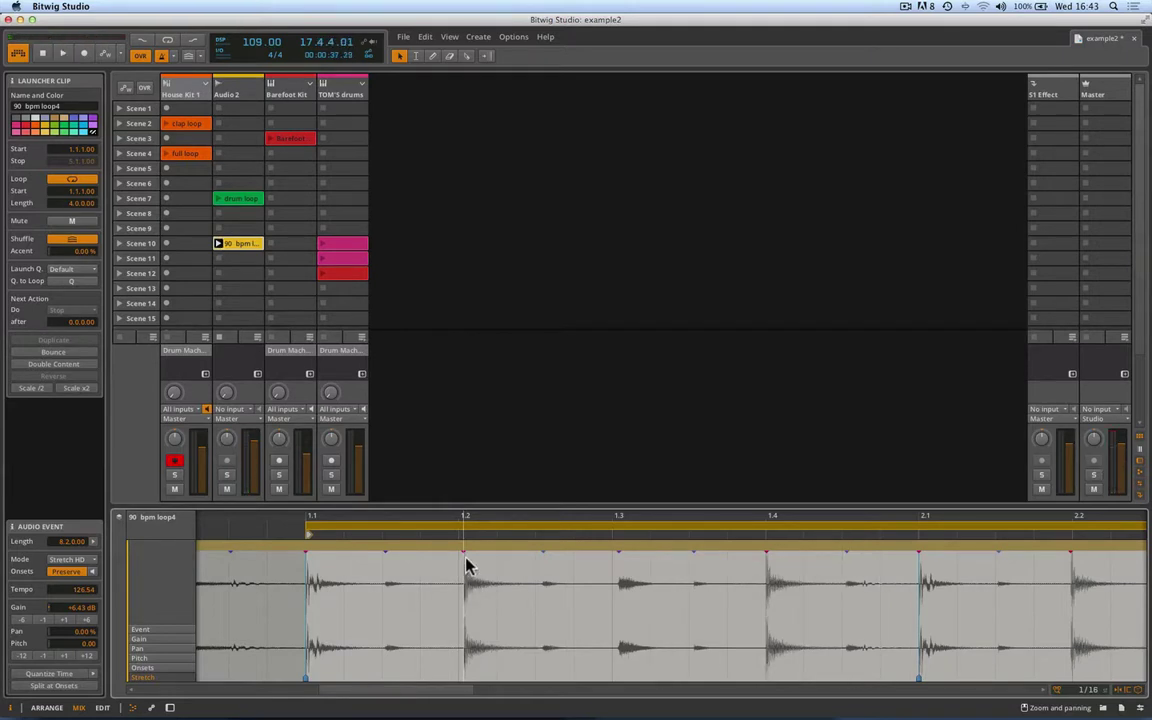
click(465, 681)
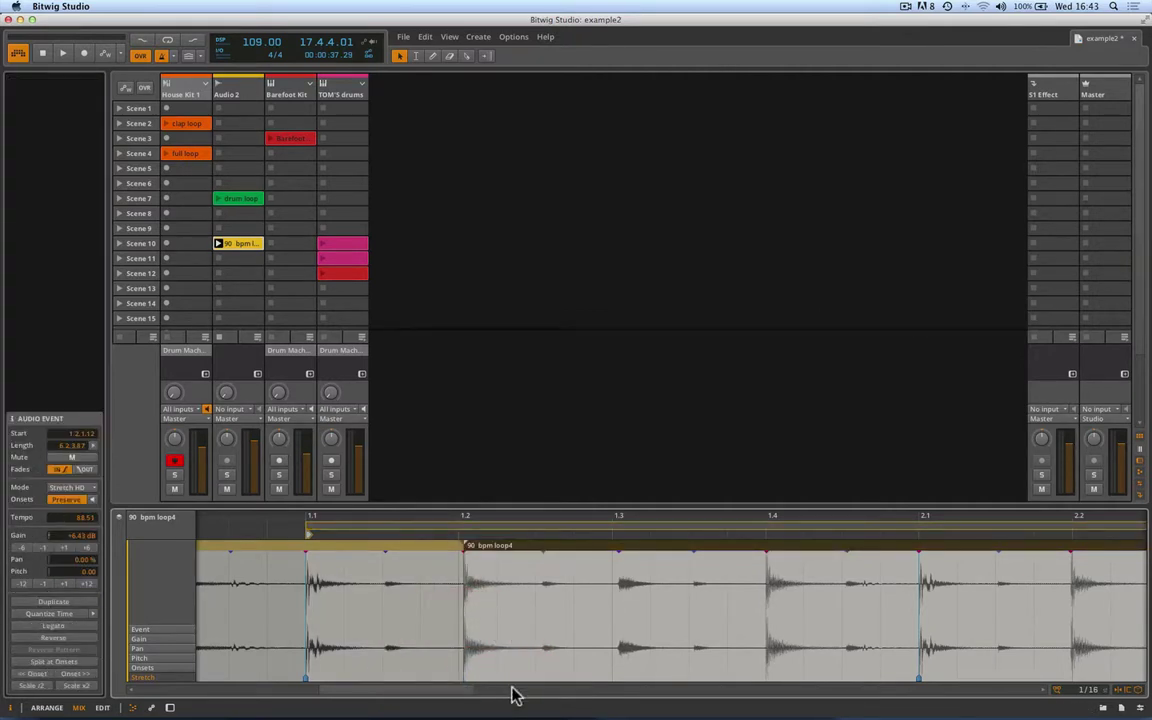
click(447, 692)
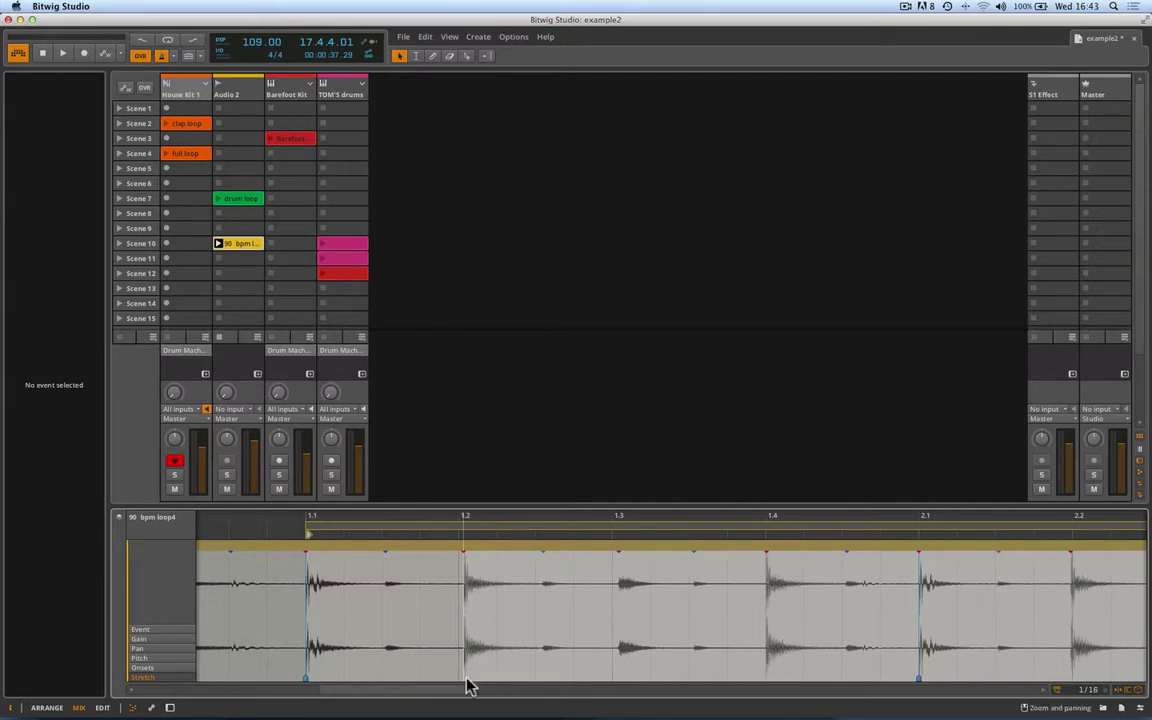
click(463, 683)
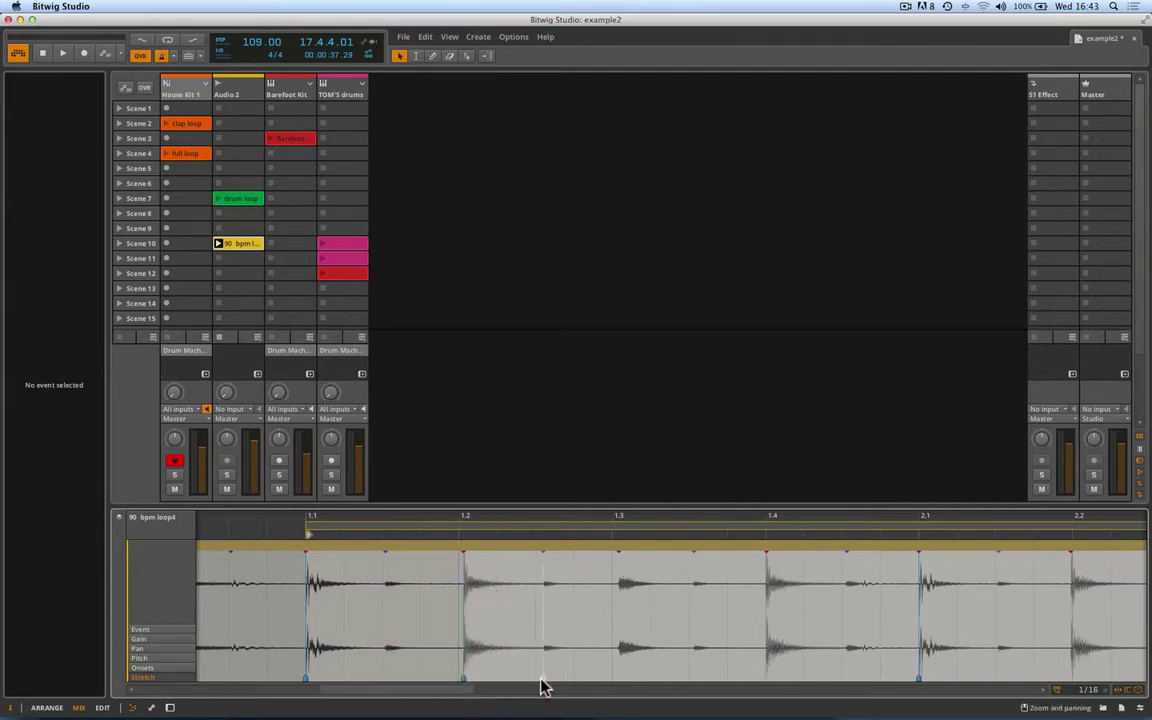
click(543, 684)
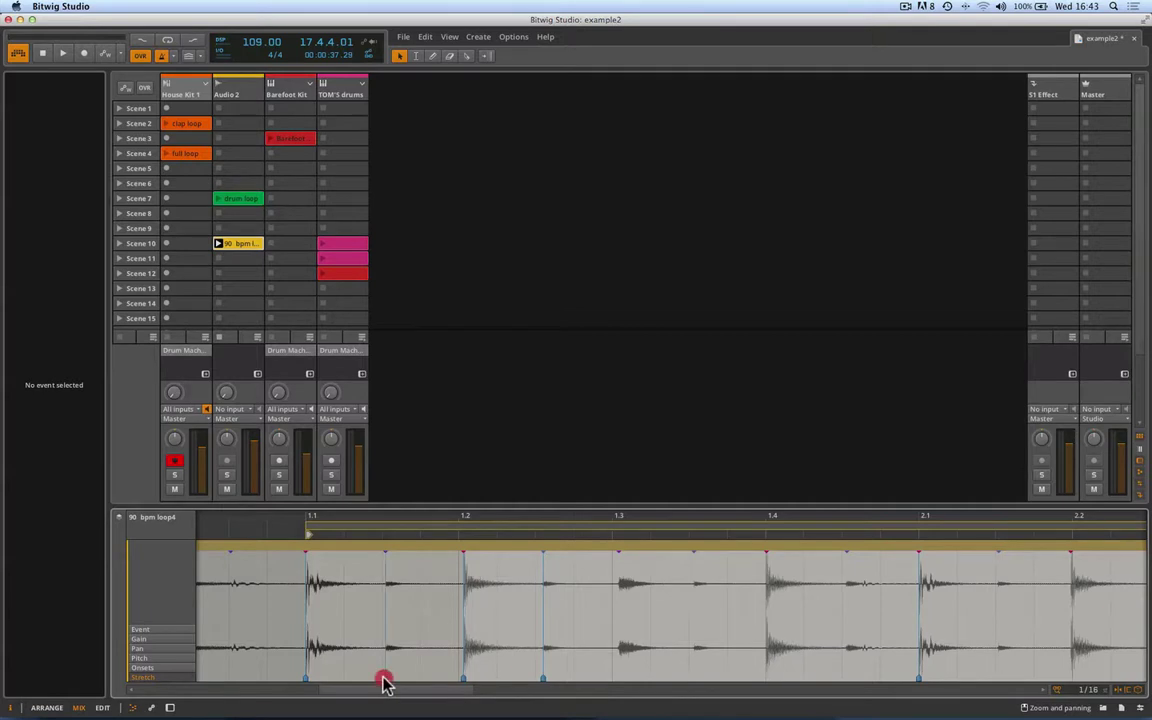
click(385, 683)
Move the stretch beat marker of the hit near 1.2 onto beat 1.2 at position 2.4.1.00, and play the loop
mouse_move(465, 683)
mouse_down()
mouse_move(425, 683)
mouse_move(512, 681)
mouse_move(425, 683)
mouse_move(460, 682)
mouse_up()
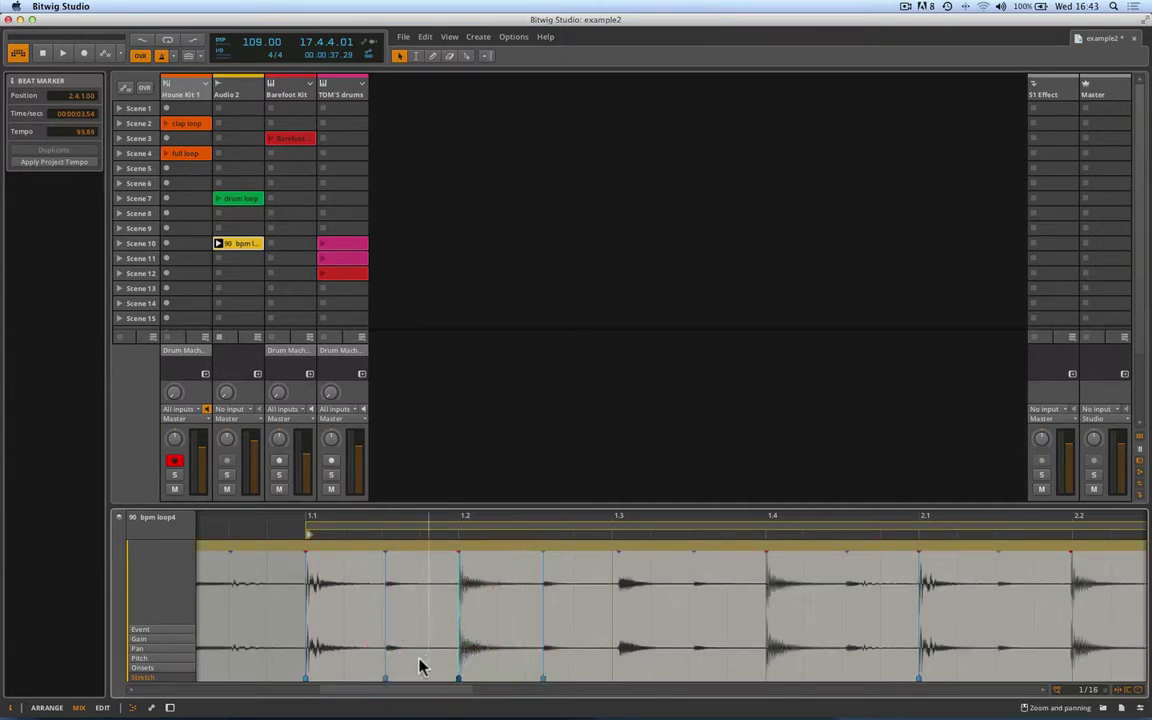
click(385, 676)
mouse_move(457, 683)
mouse_down()
mouse_move(496, 679)
mouse_move(424, 679)
mouse_move(458, 679)
mouse_up()
key(space)
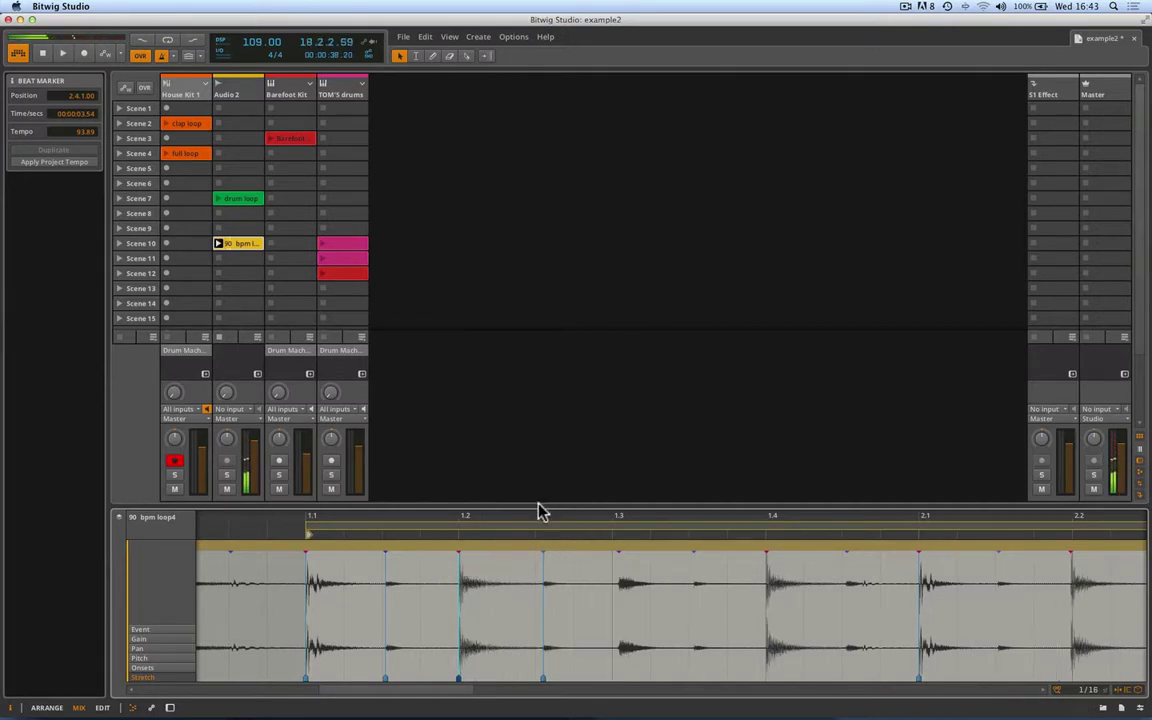
Place a stretch beat marker for the hit near 1.3 onto beat 1.3 and another for the following hit at position 3.1.3.00
drag(540, 510, 350, 575)
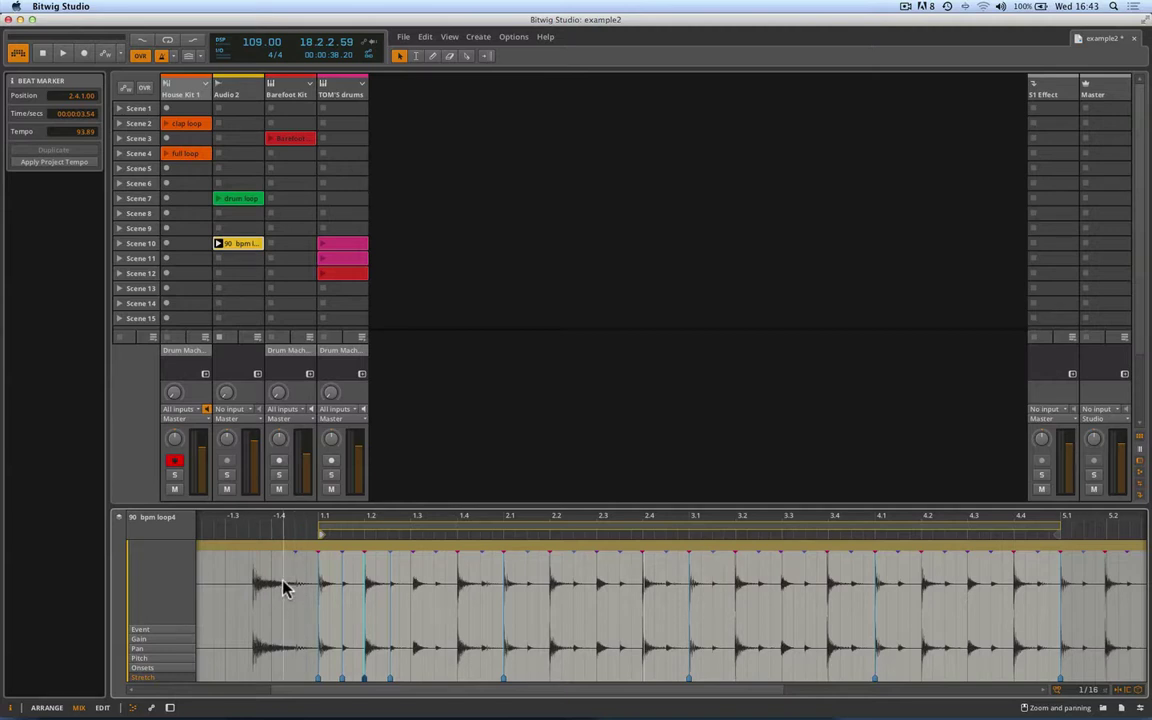
click(391, 678)
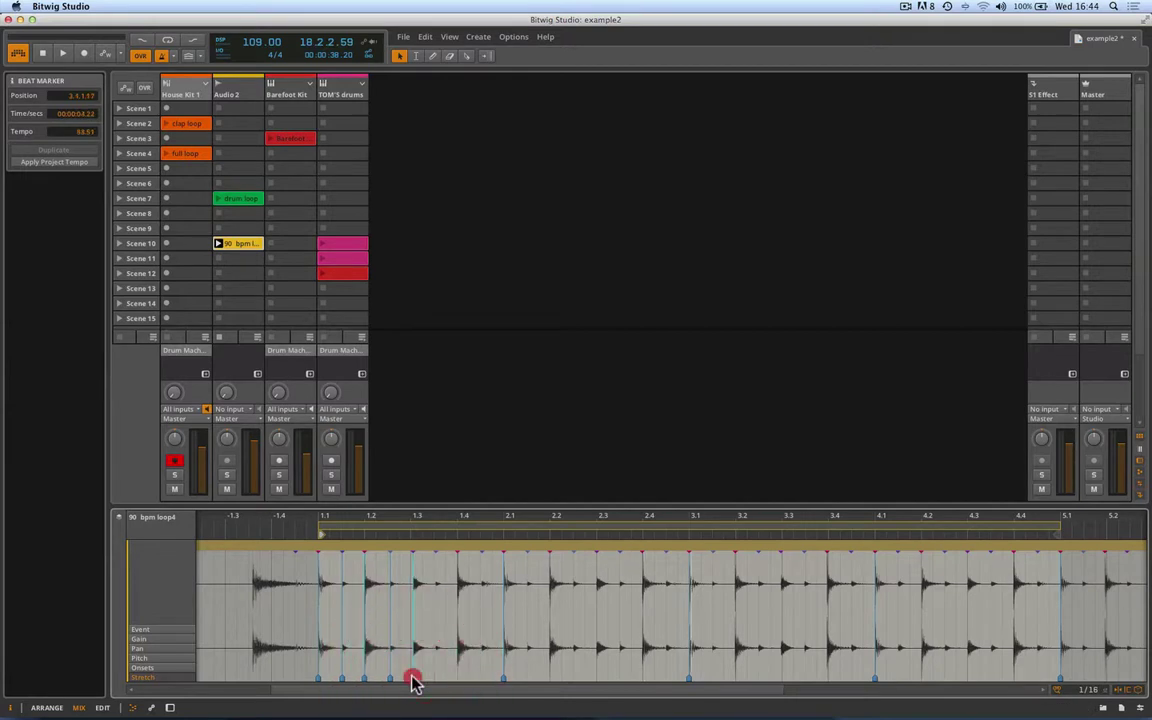
click(410, 679)
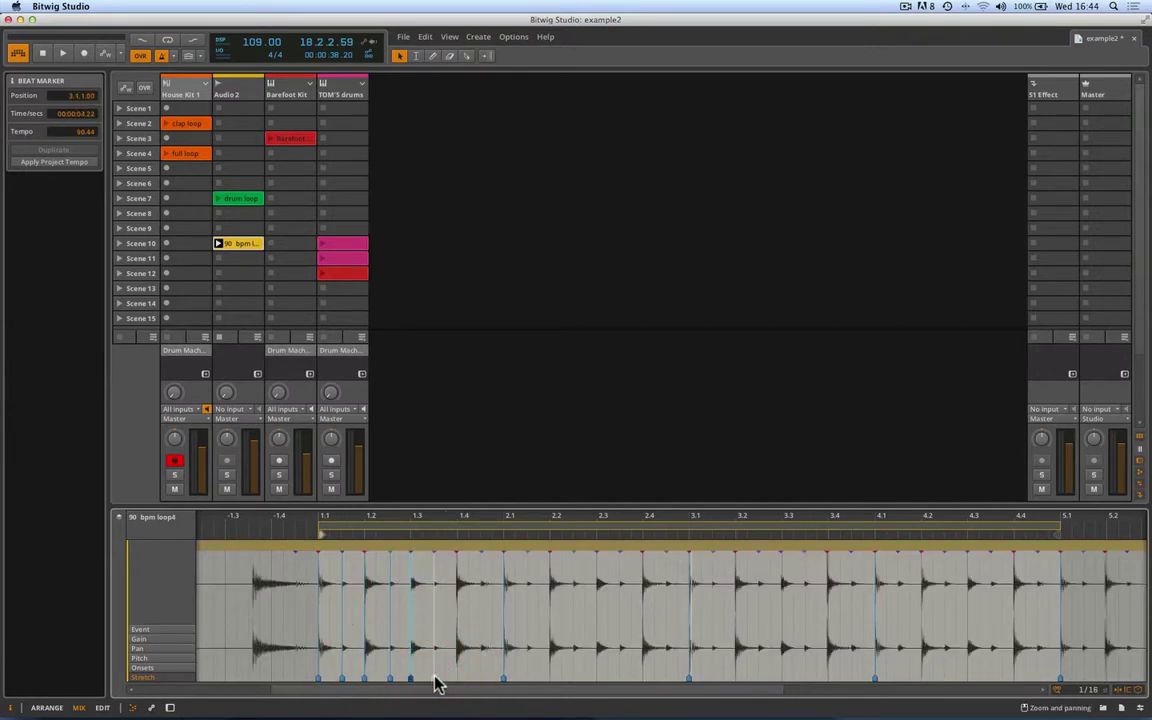
click(434, 679)
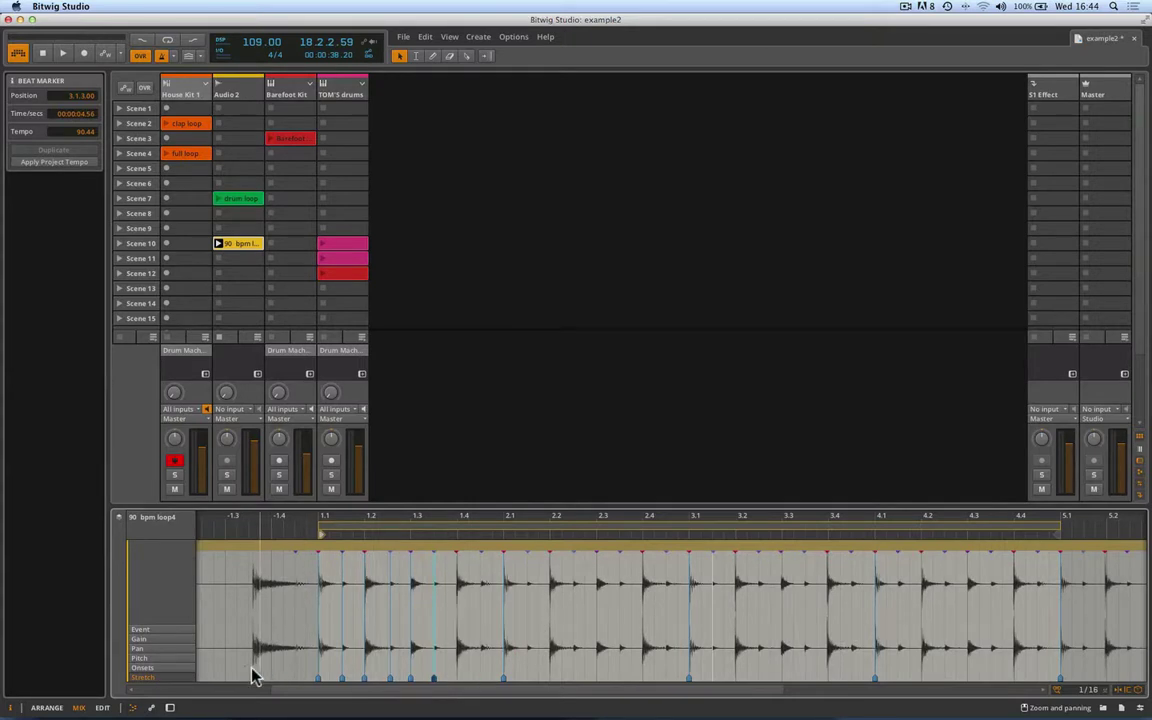
Split the whole 90 bpm loop audio event into separate slices at its onsets
click(345, 551)
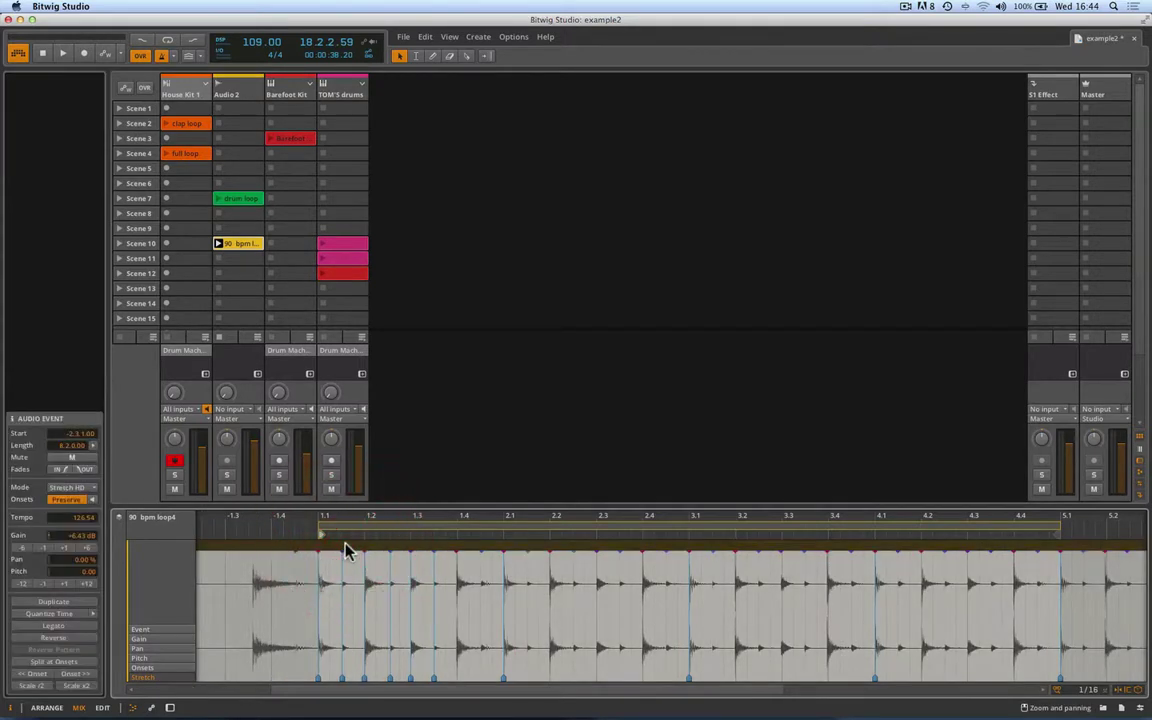
click(55, 662)
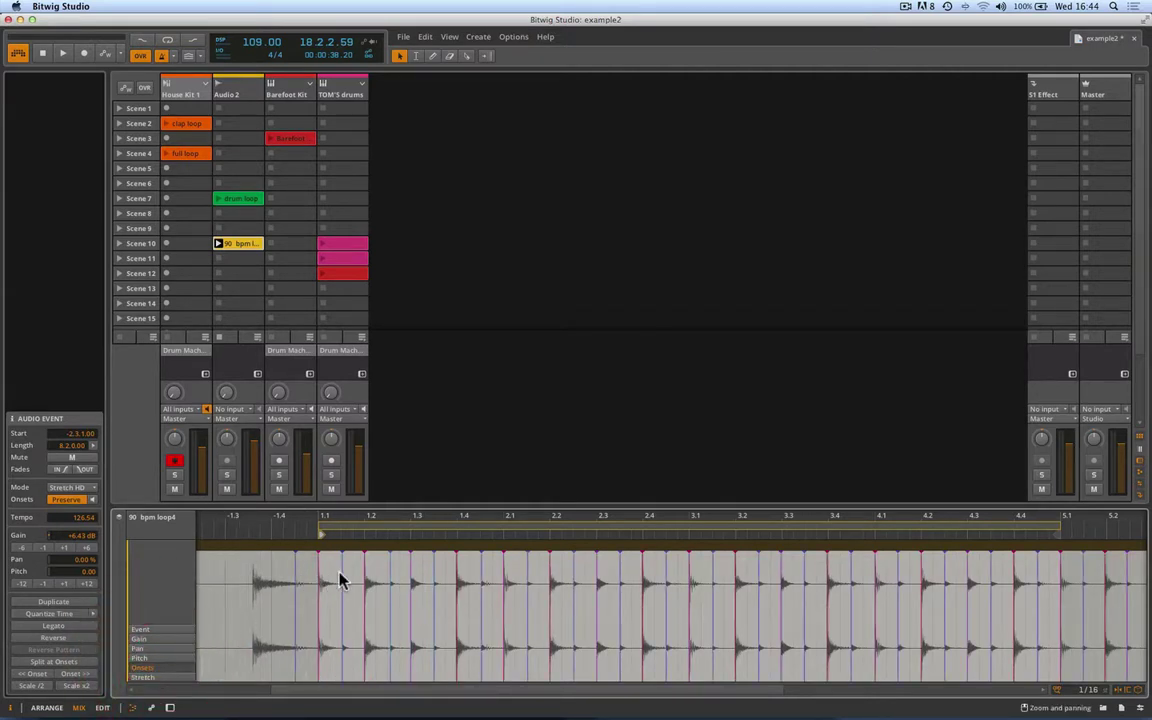
click(155, 677)
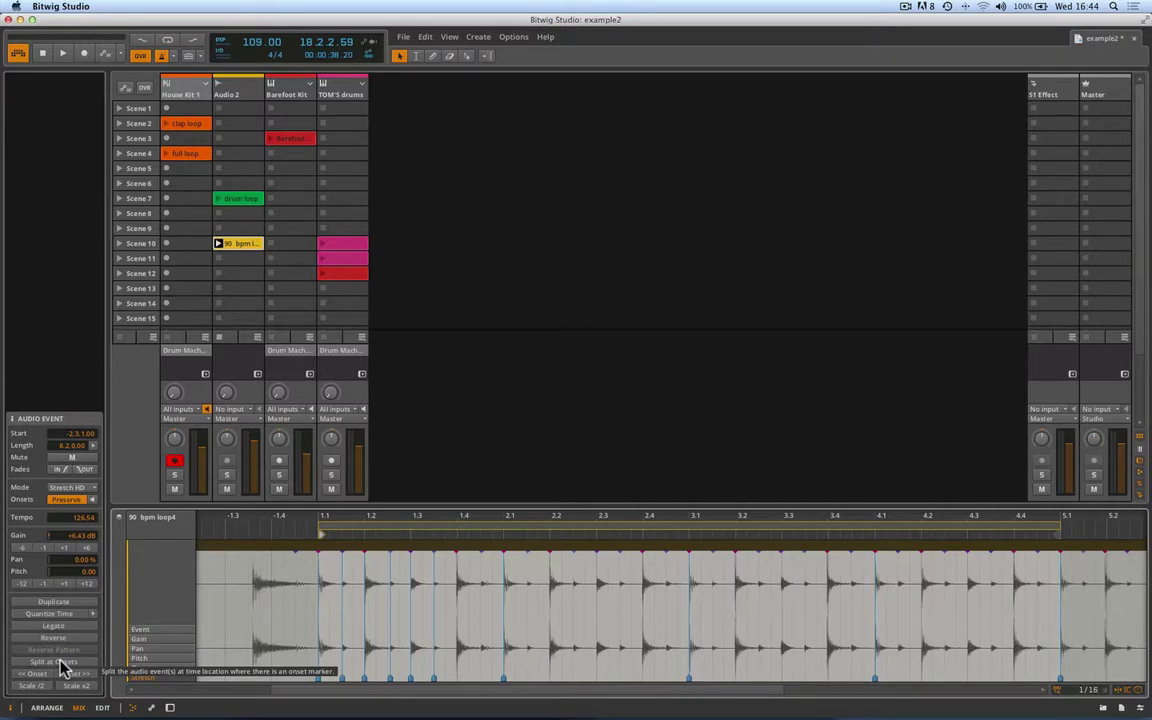
click(62, 663)
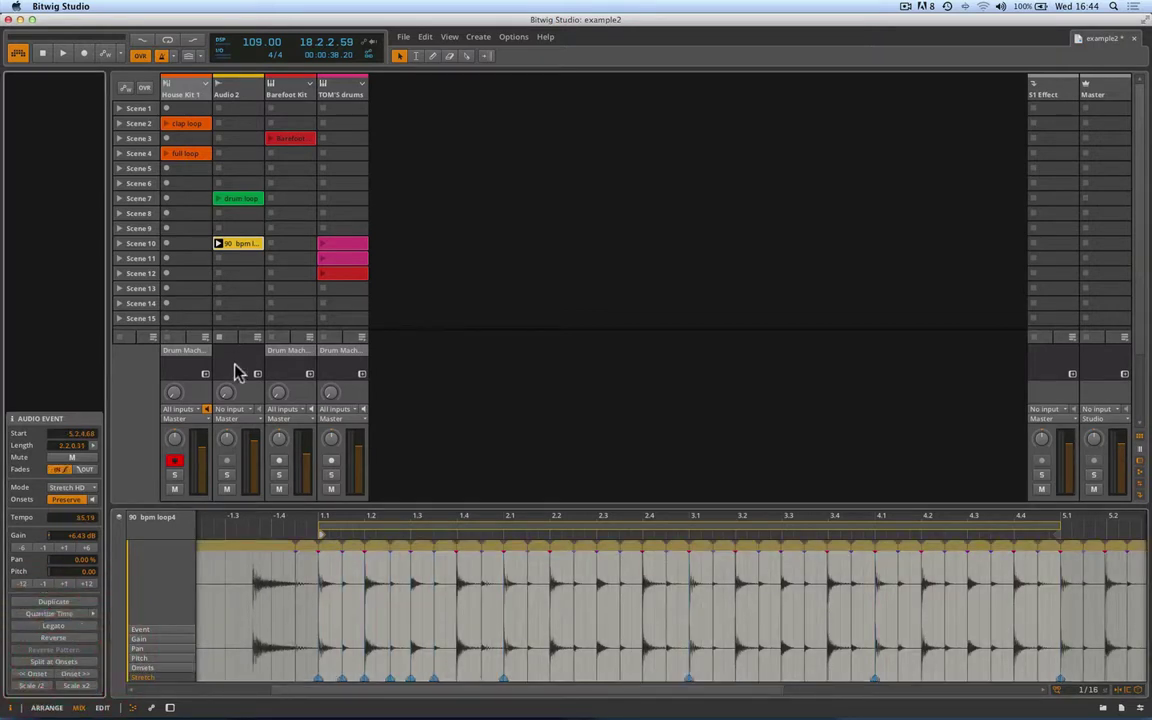
Select individual slices around beats 1.1 and 1.2 to examine how the loop is divided
click(304, 548)
click(327, 547)
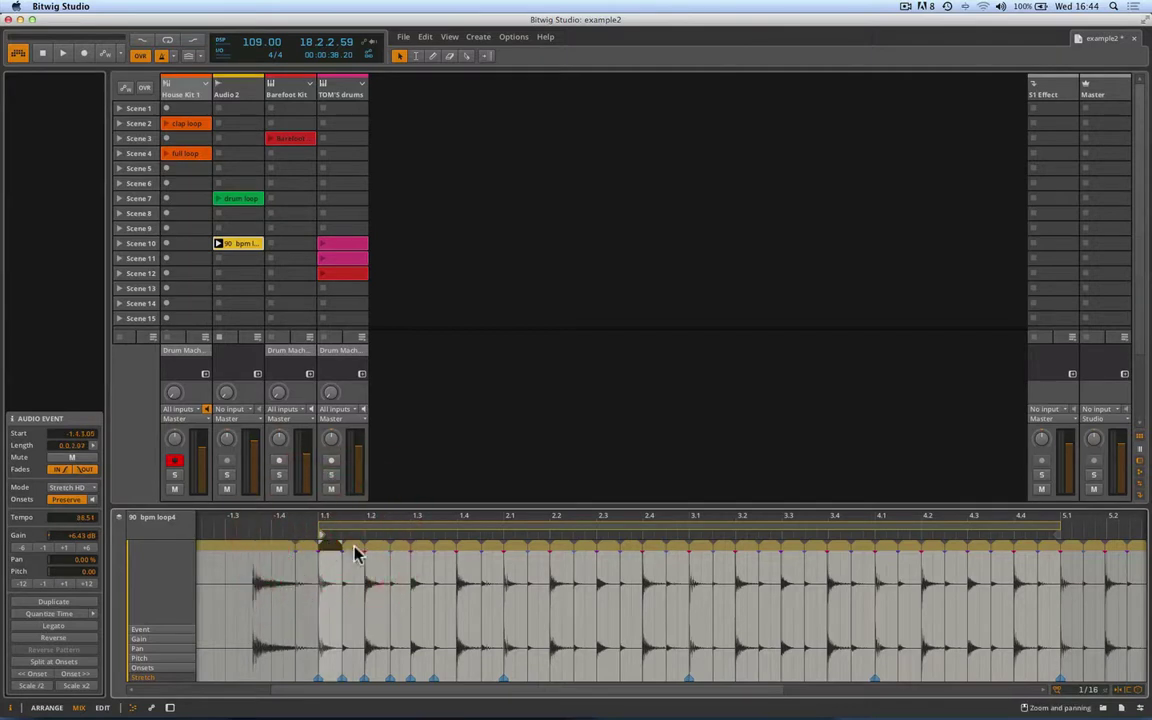
click(350, 547)
click(380, 550)
click(395, 549)
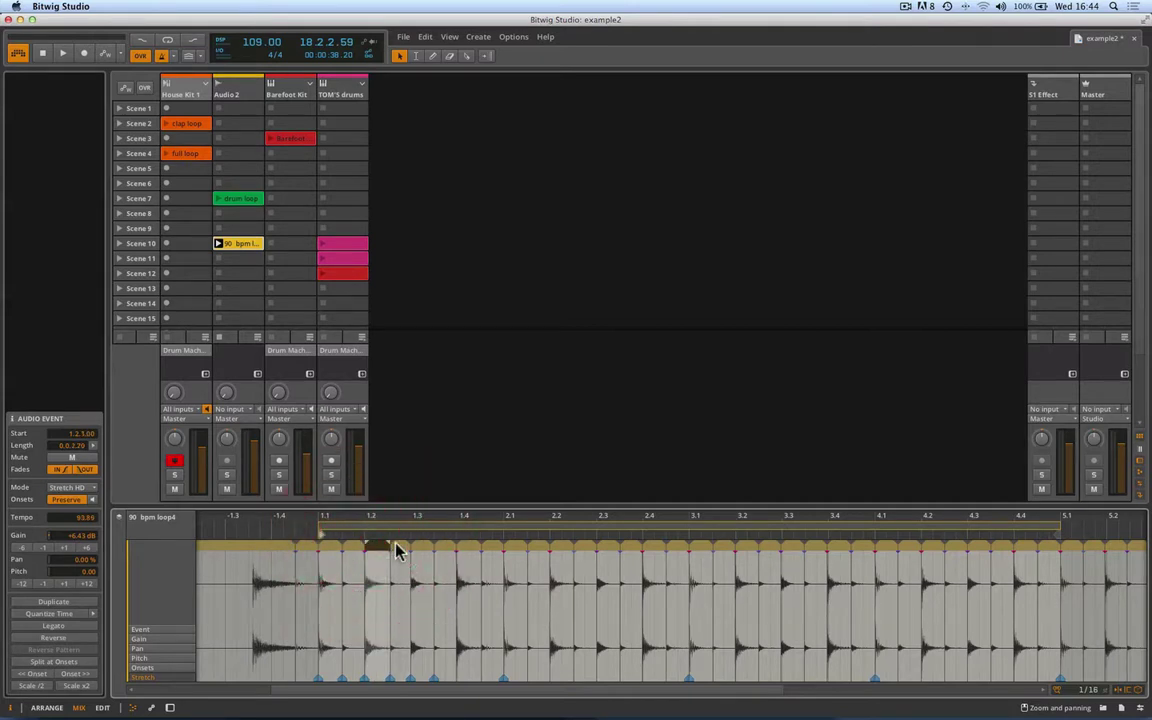
click(375, 548)
click(329, 545)
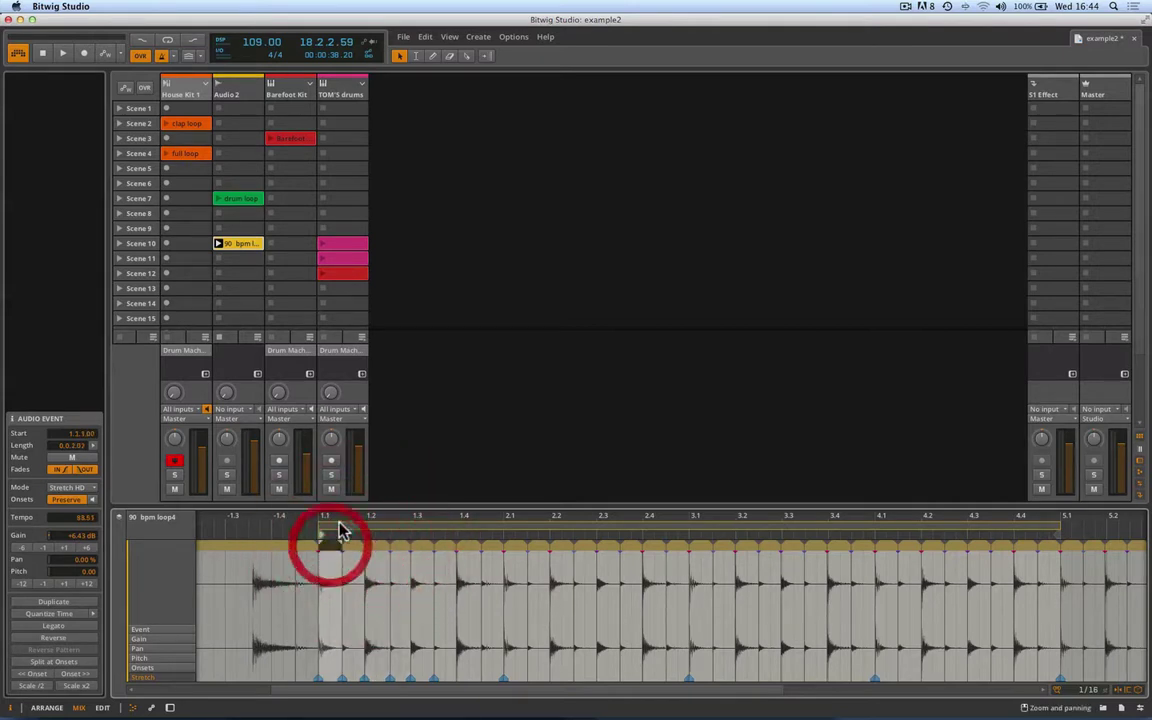
Delete the long opening slice and the short slice before bar 1
scroll(330, 540, down, 6)
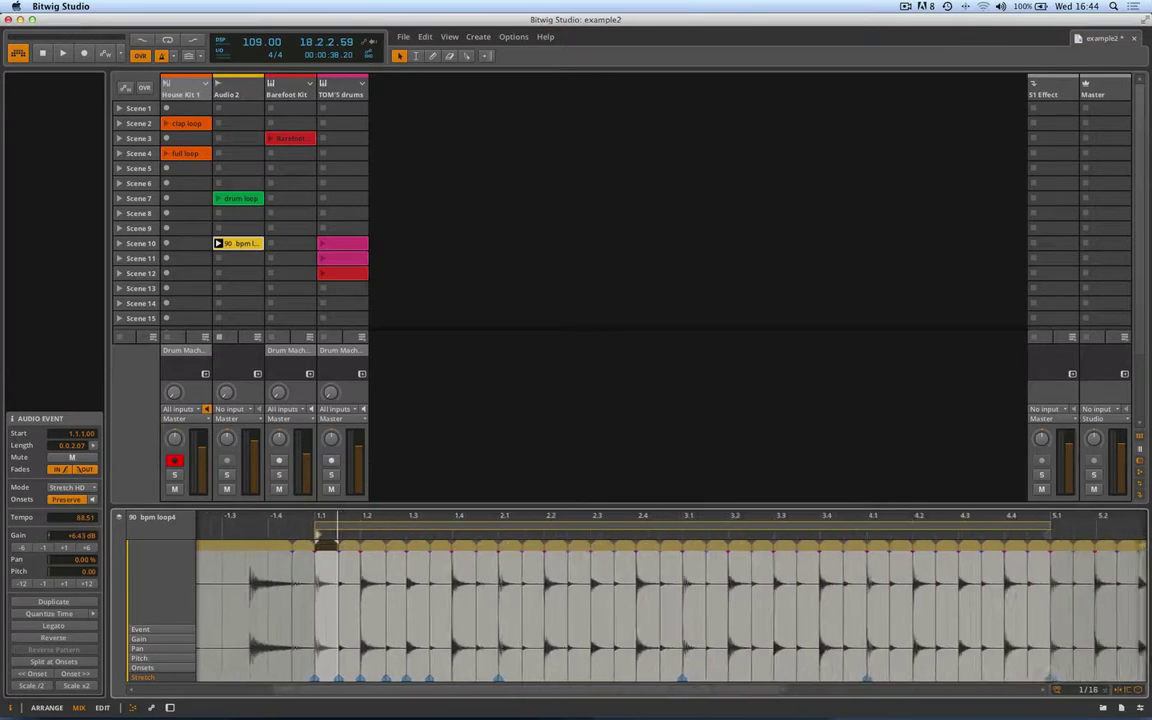
drag(338, 541, 293, 551)
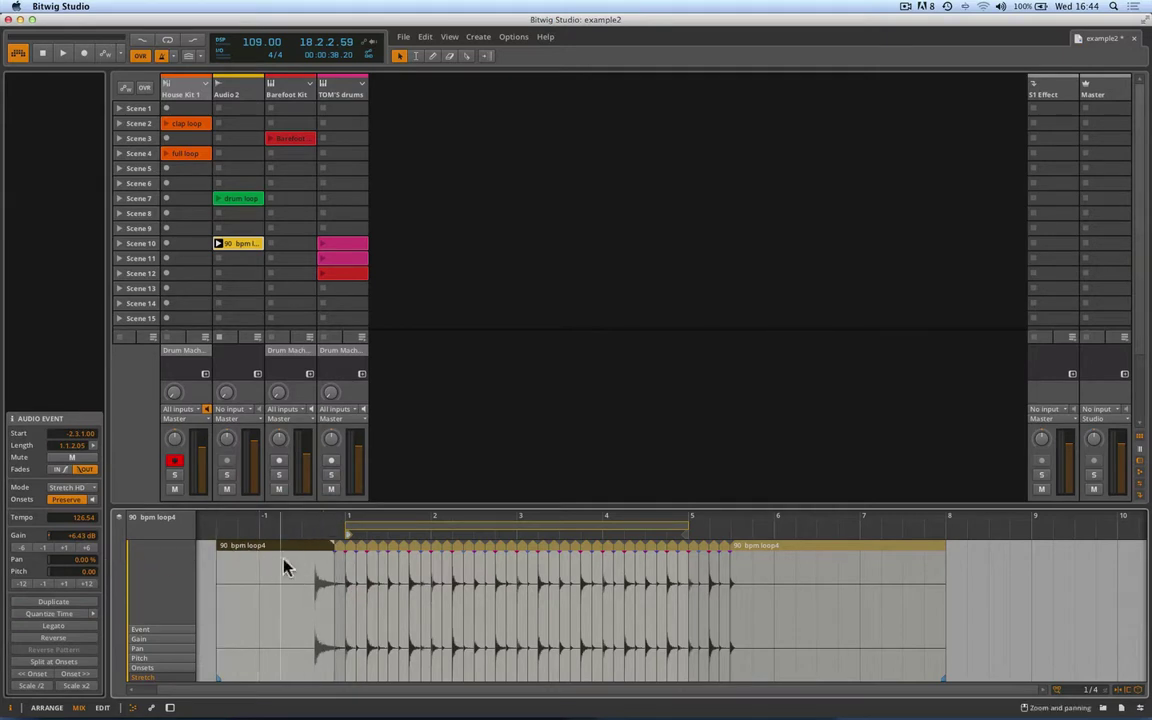
click(341, 524)
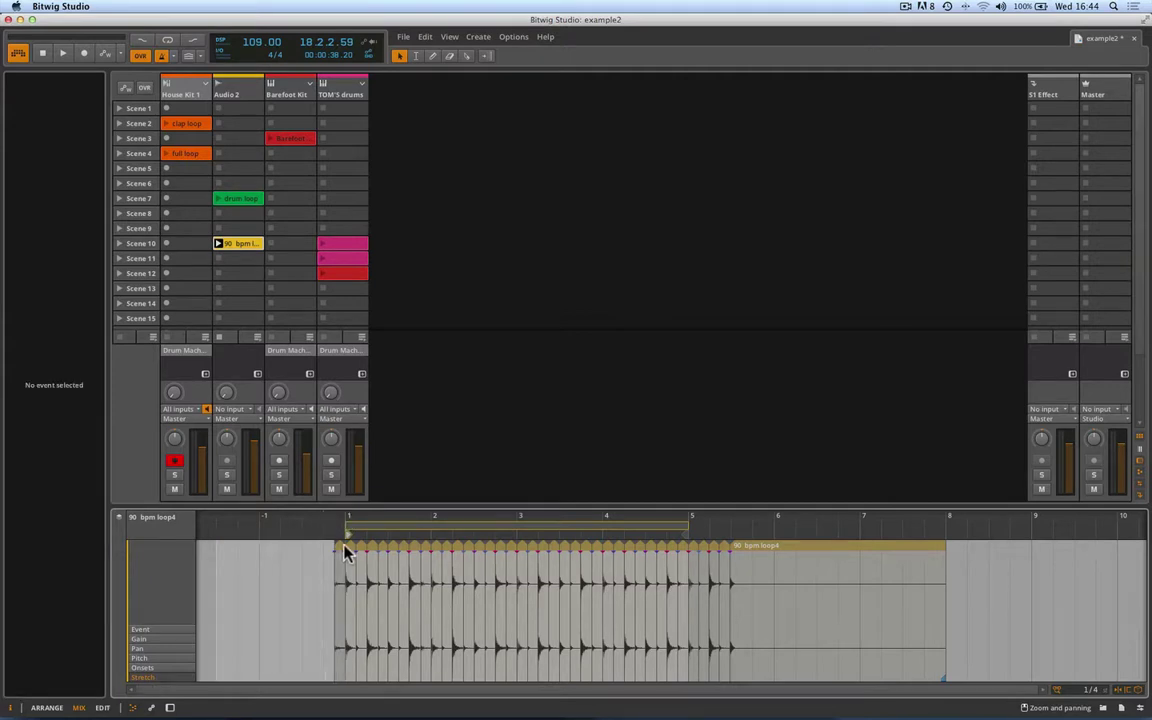
click(345, 551)
click(316, 548)
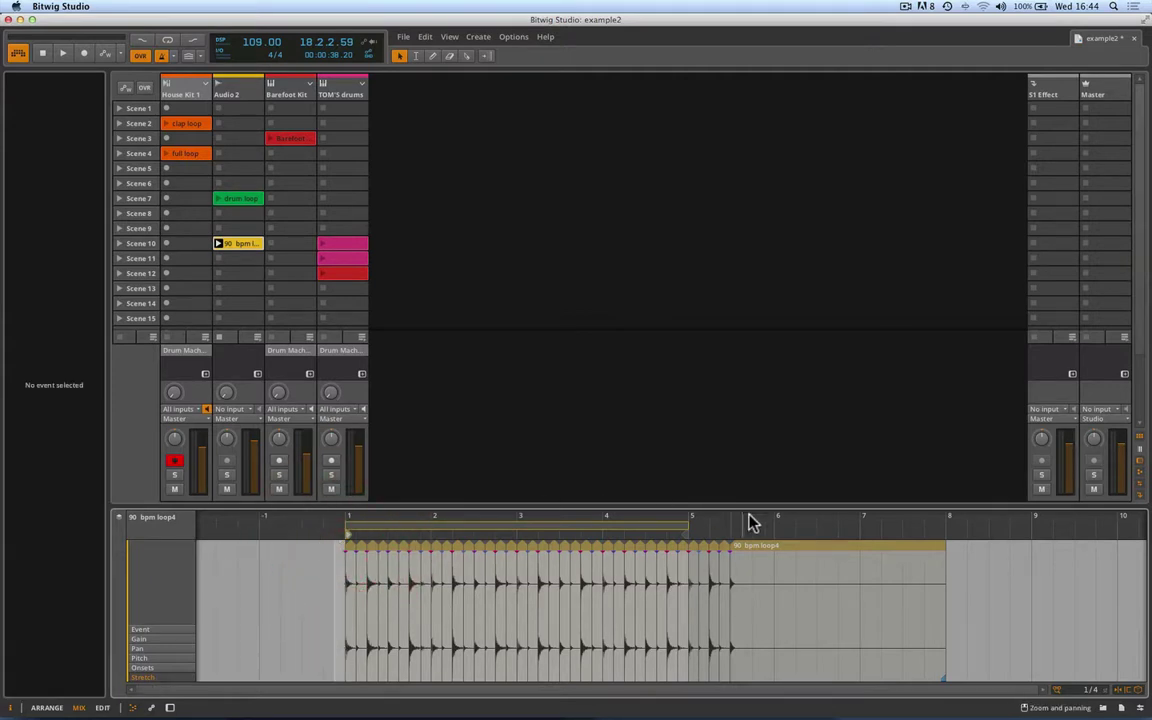
Delete all slices from bar 5 to the end of the clip and play the remaining four bars
click(933, 548)
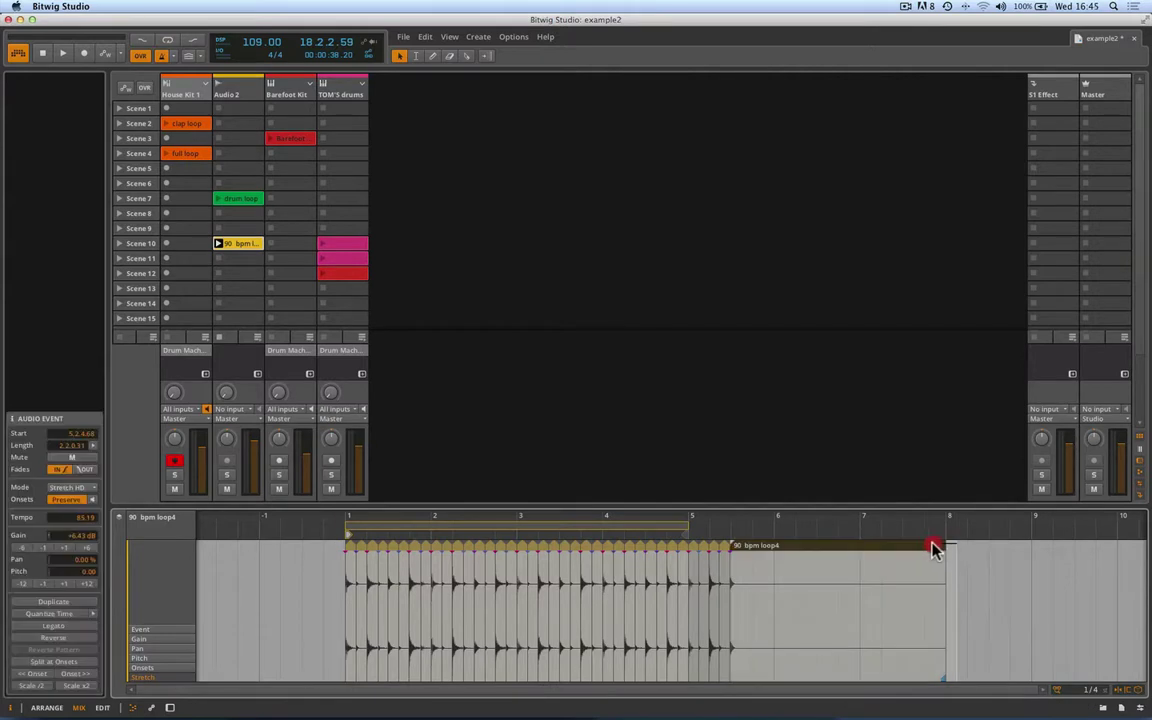
drag(798, 551, 689, 547)
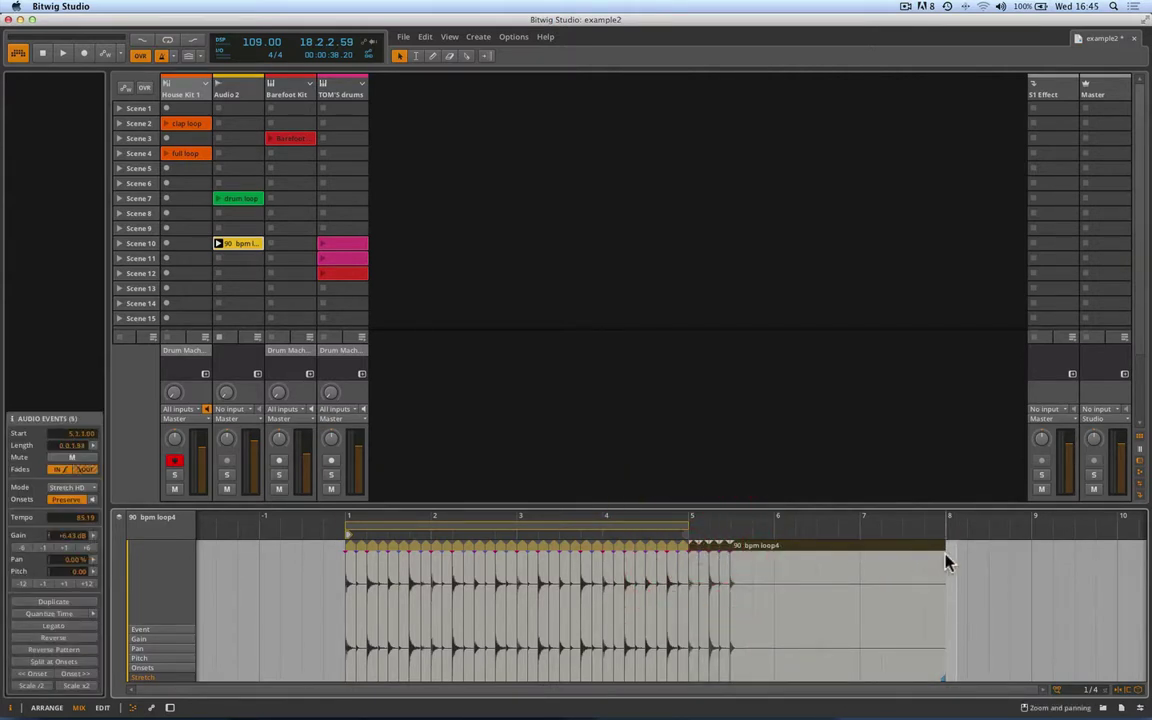
key(Delete)
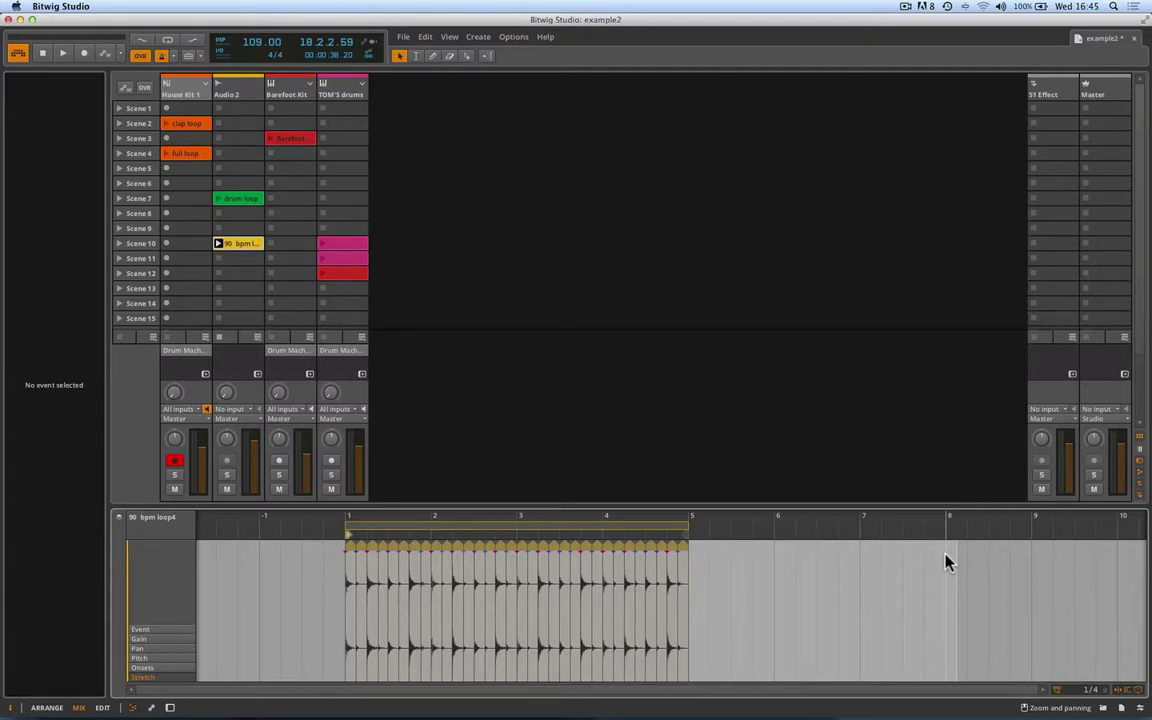
key(space)
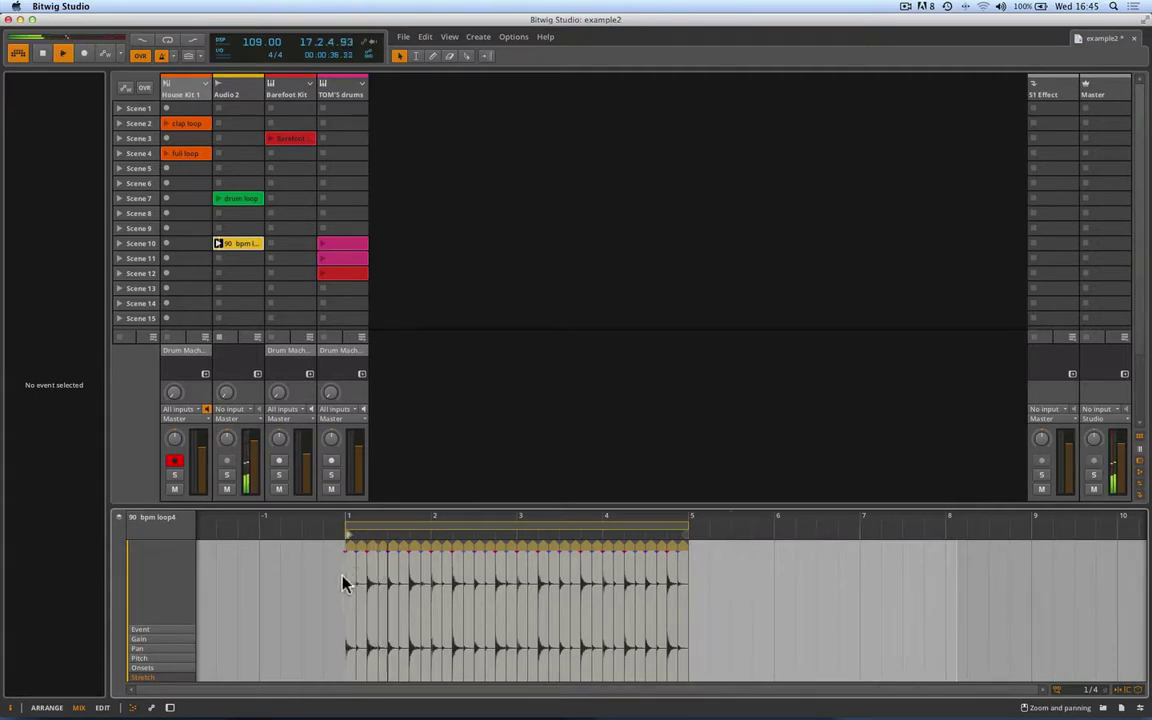
Select all slices between bars 1 and 5 and stop playback
drag(350, 538, 684, 548)
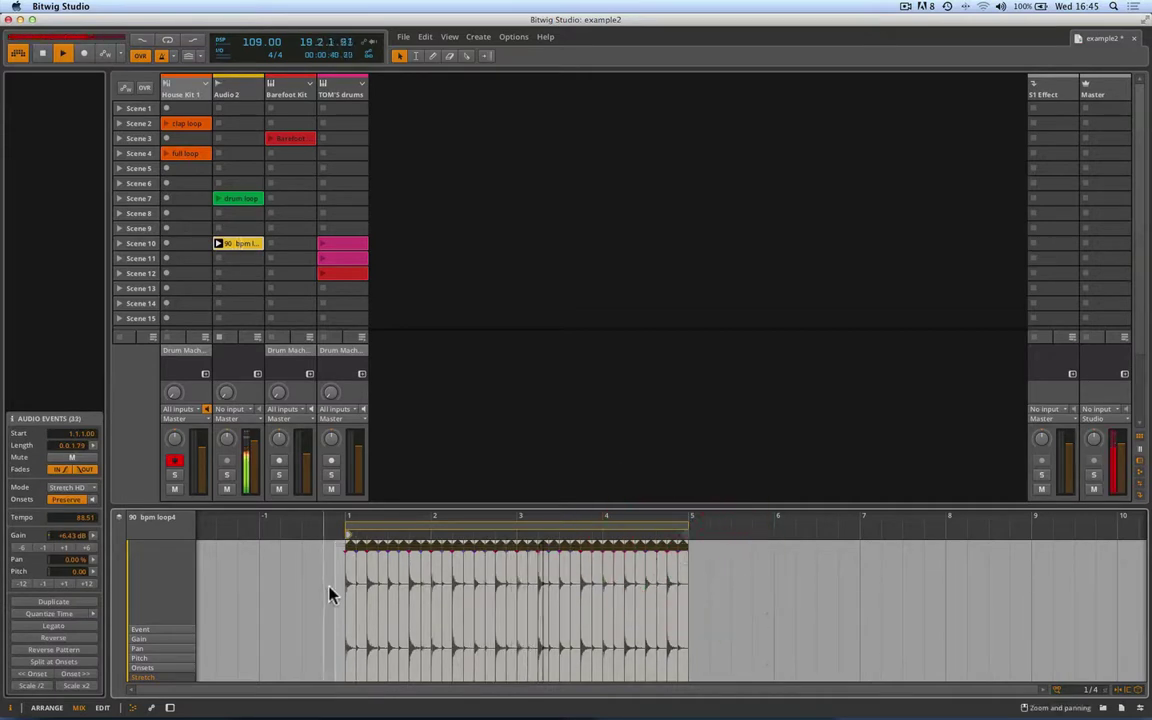
click(90, 618)
key(space)
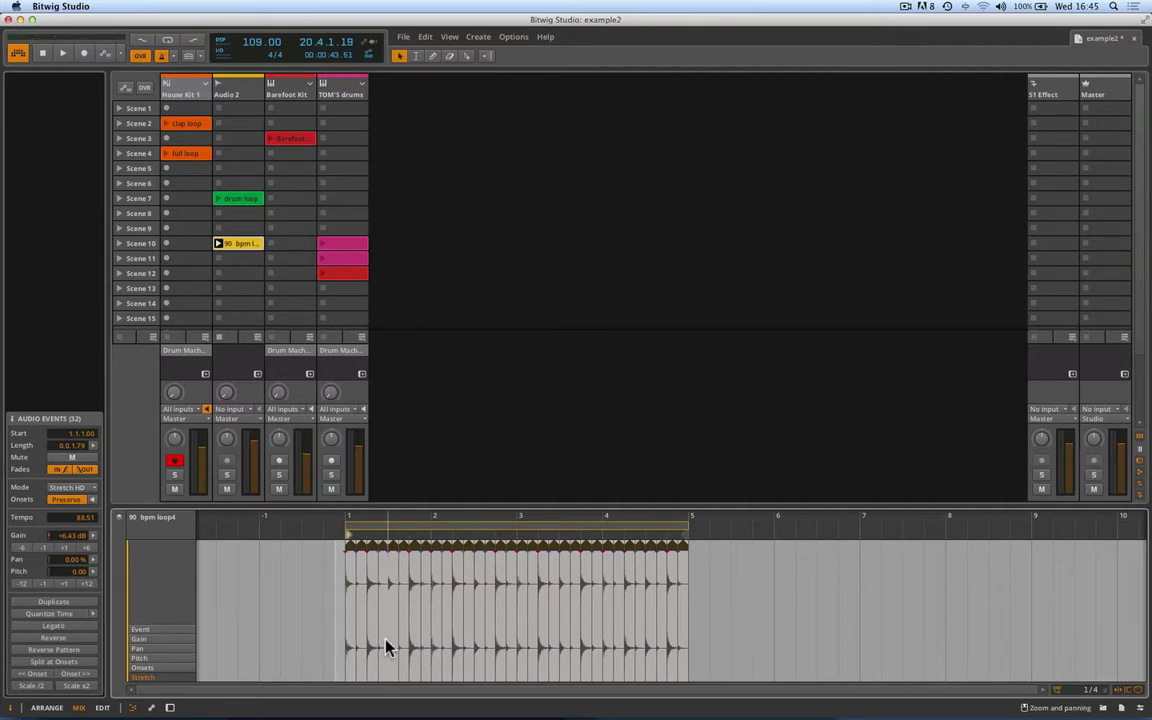
Quantize the timing of the selected slices with the grid mode set to Editor, using the editor's 1/4 grid
right_click(91, 612)
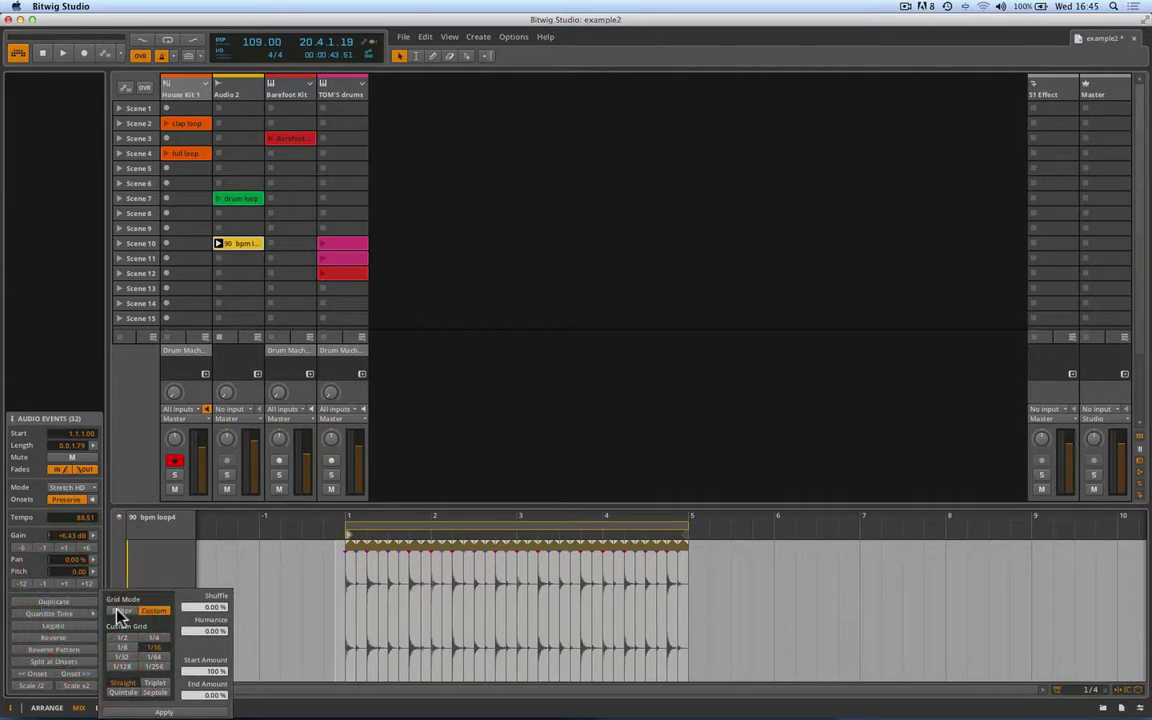
click(153, 647)
click(120, 611)
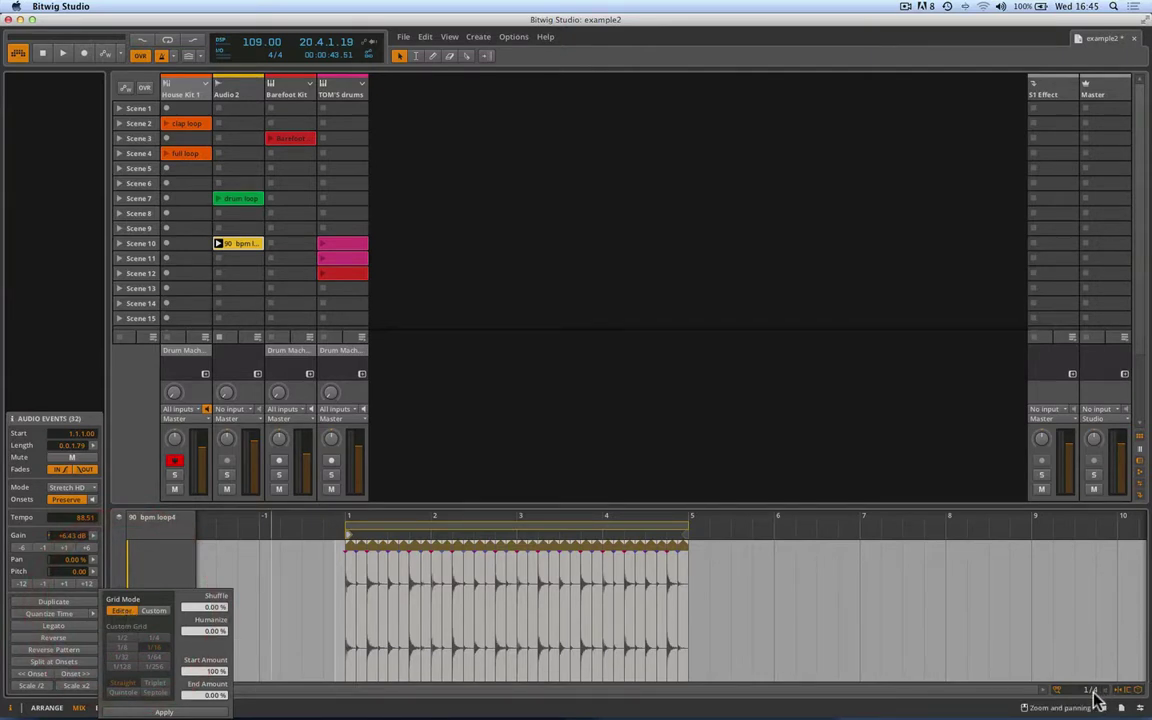
click(170, 712)
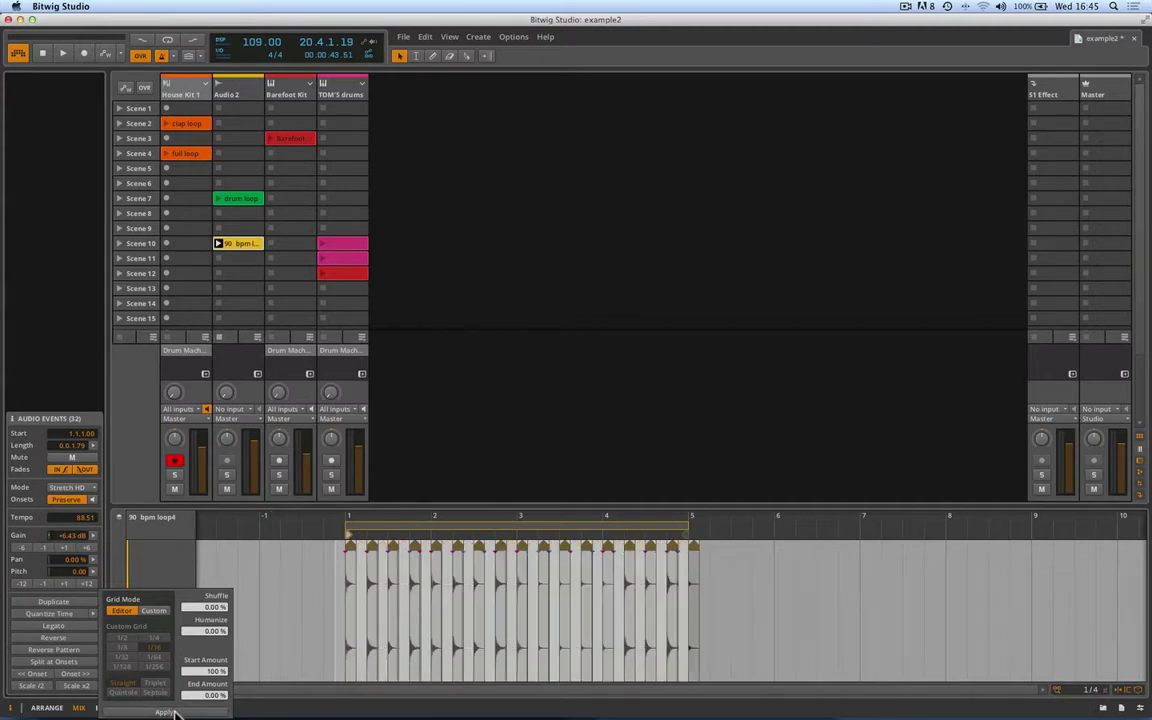
Play the quantized loop, stop it and undo the quantization
click(330, 566)
key(space)
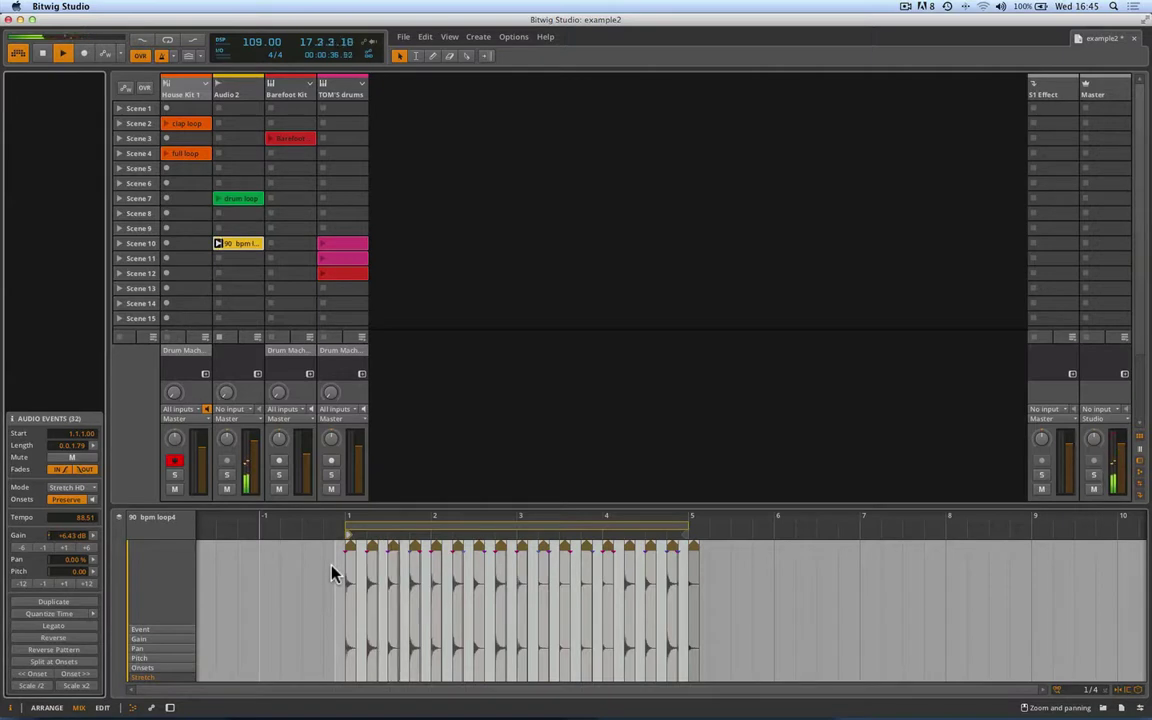
key(space)
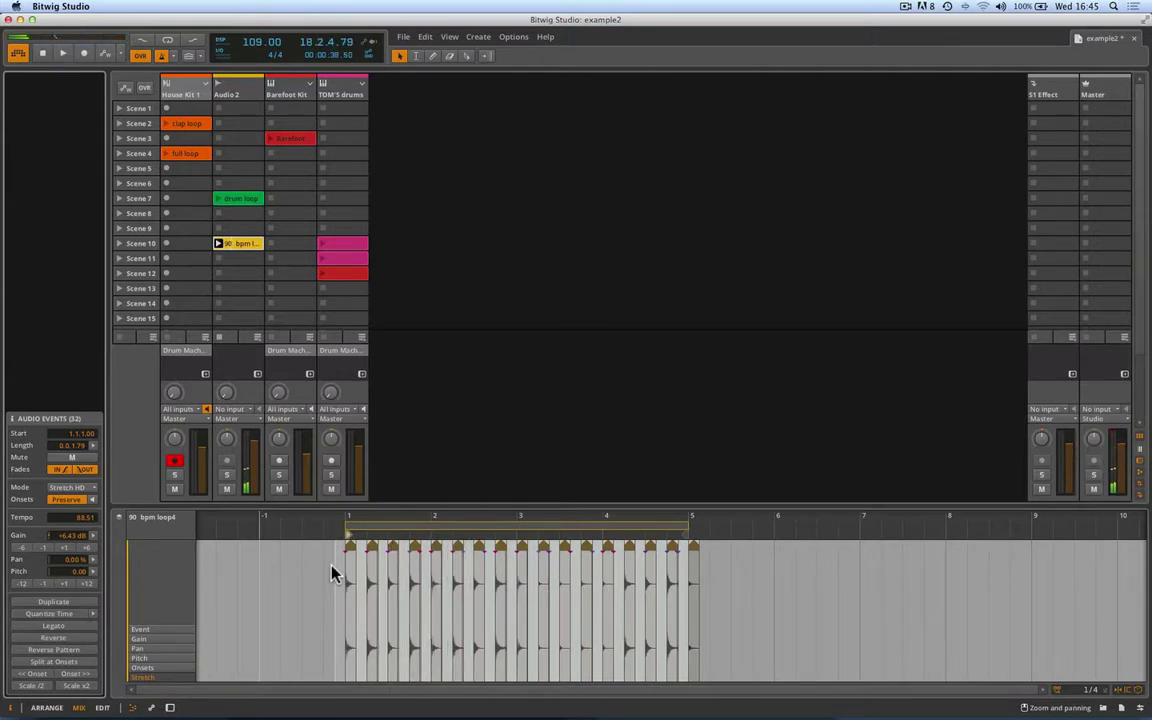
key(super+z)
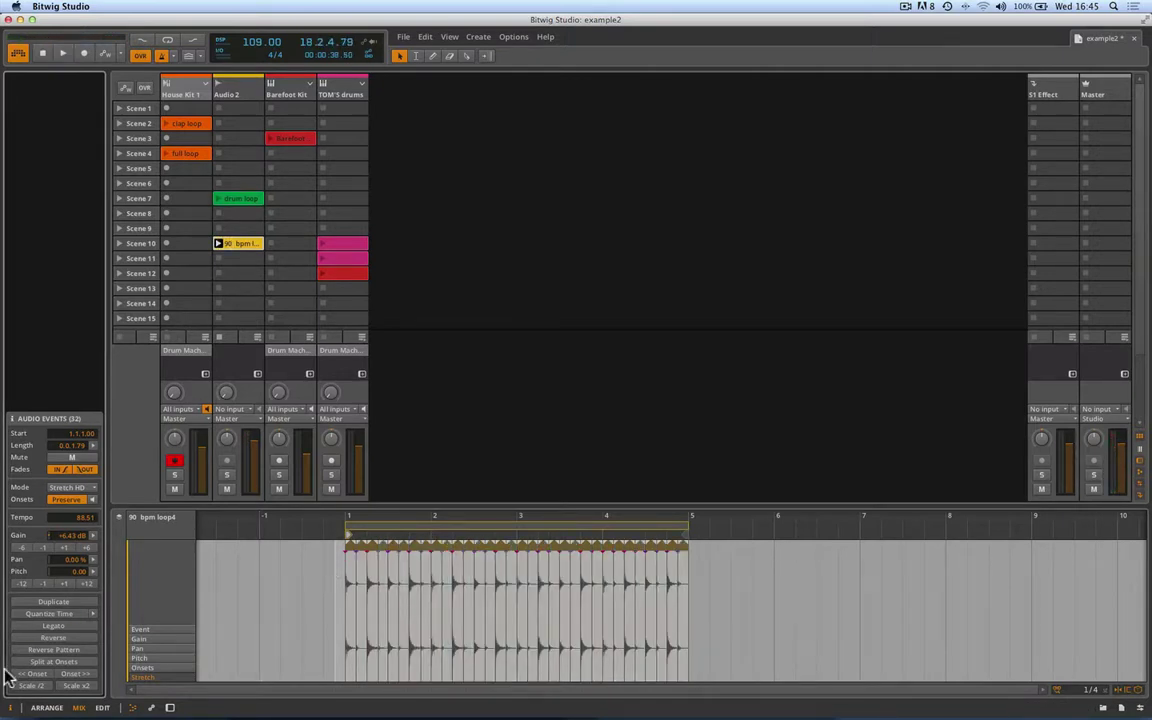
Quantize the timing of the selected slices with the grid mode set to Custom, using a straight 1/16 grid
click(85, 613)
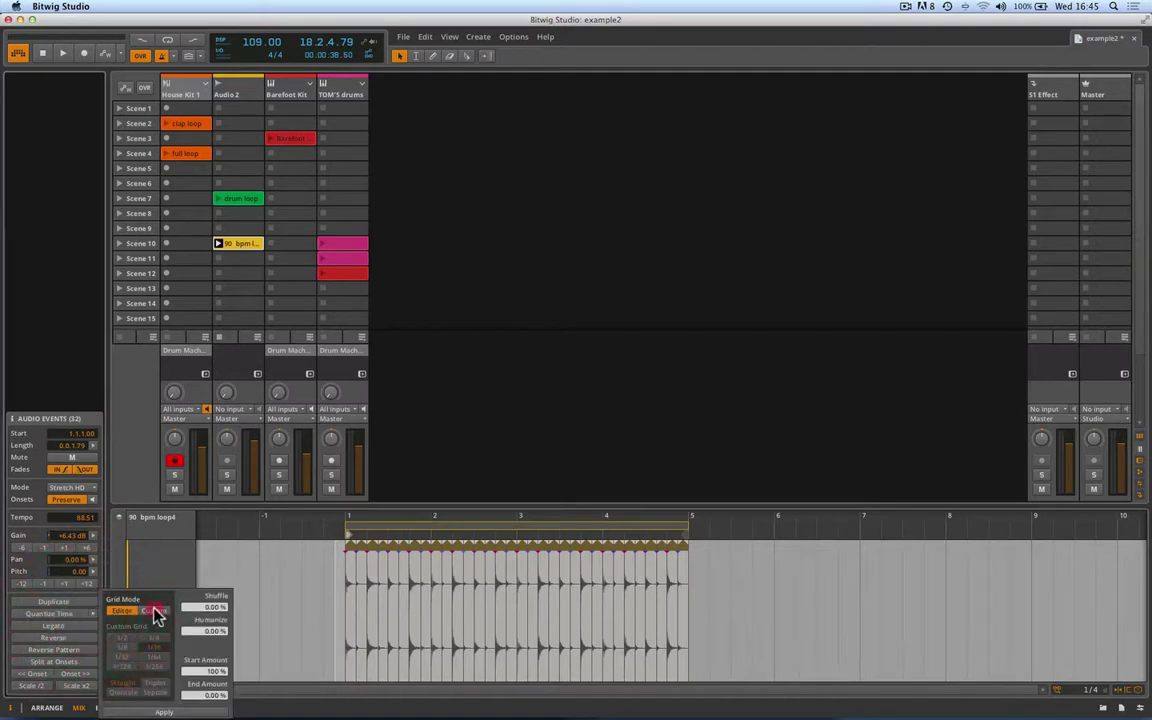
click(154, 610)
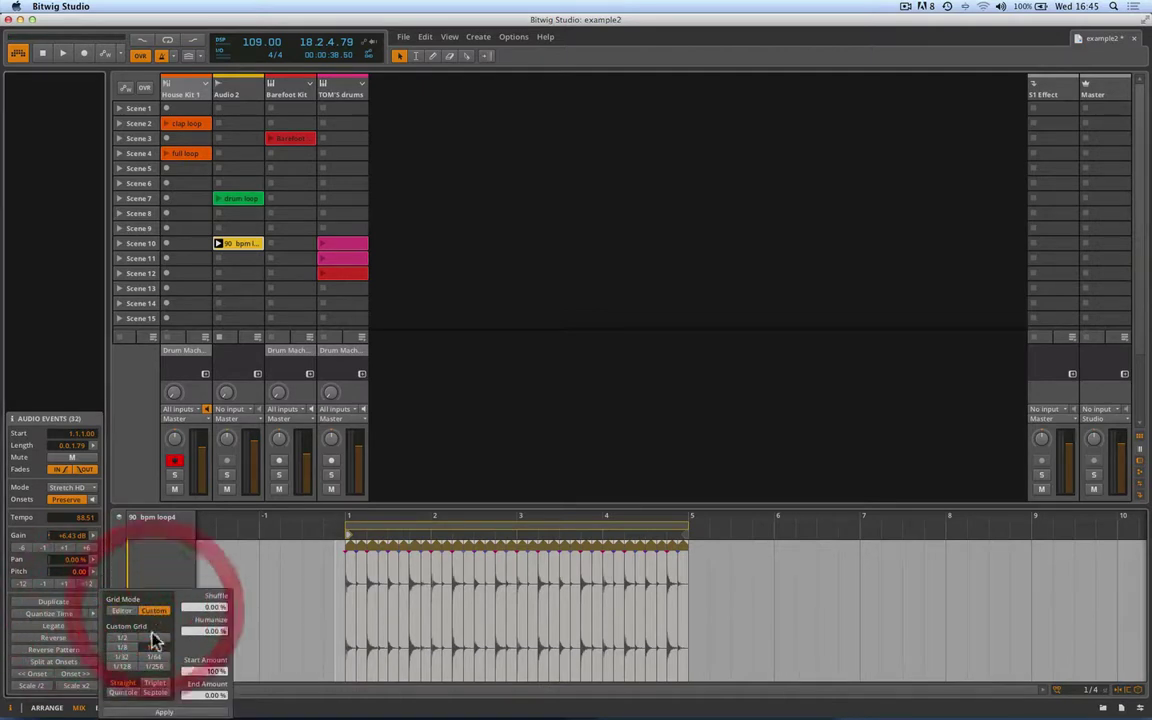
click(178, 712)
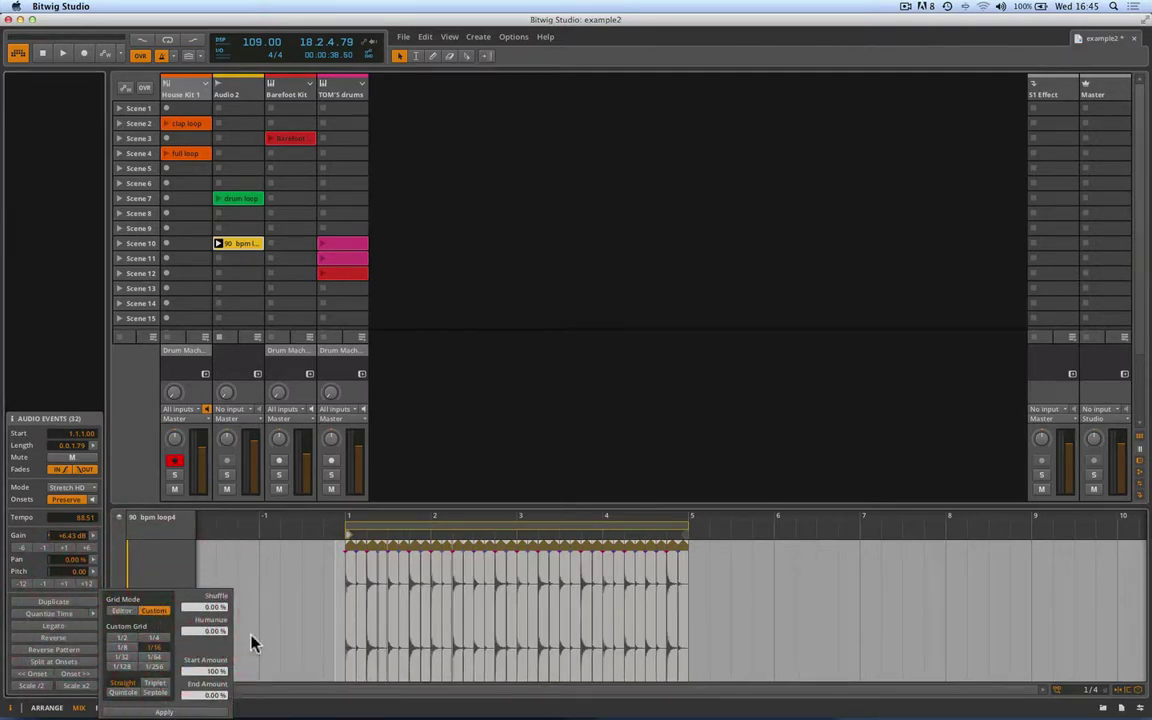
click(300, 598)
Inspect the quantized slices in the first bars close up and play the loop
drag(380, 522, 380, 595)
scroll(670, 600, left, 3)
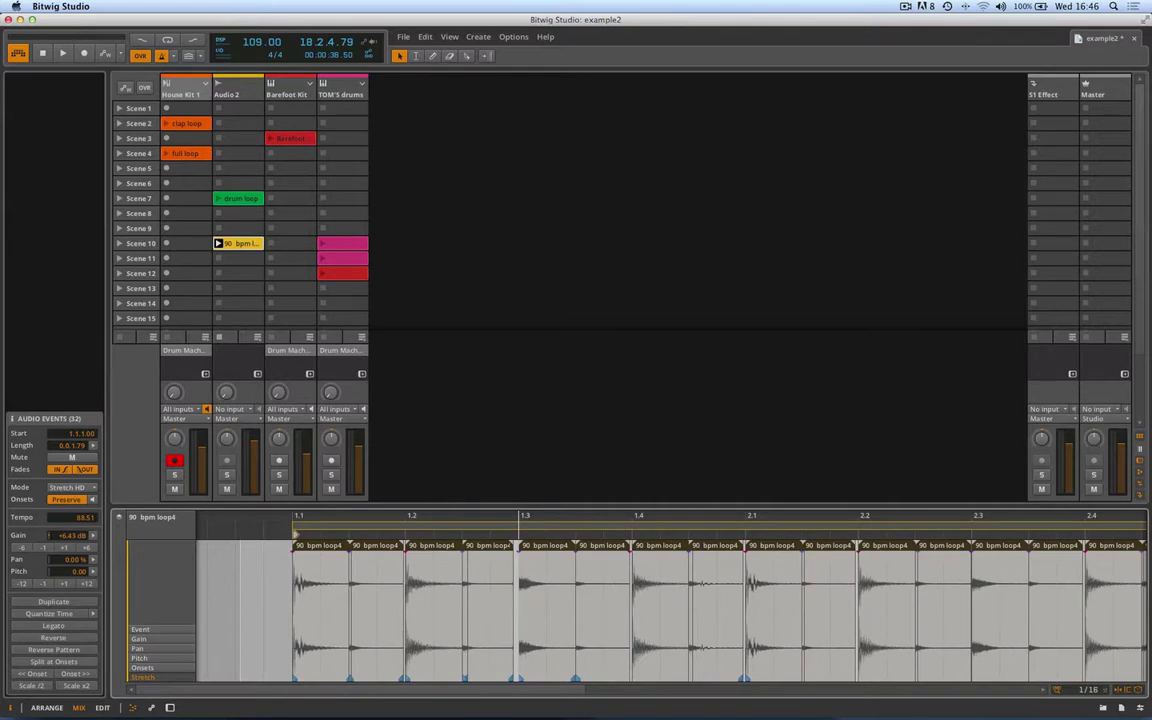
click(488, 545)
key(space)
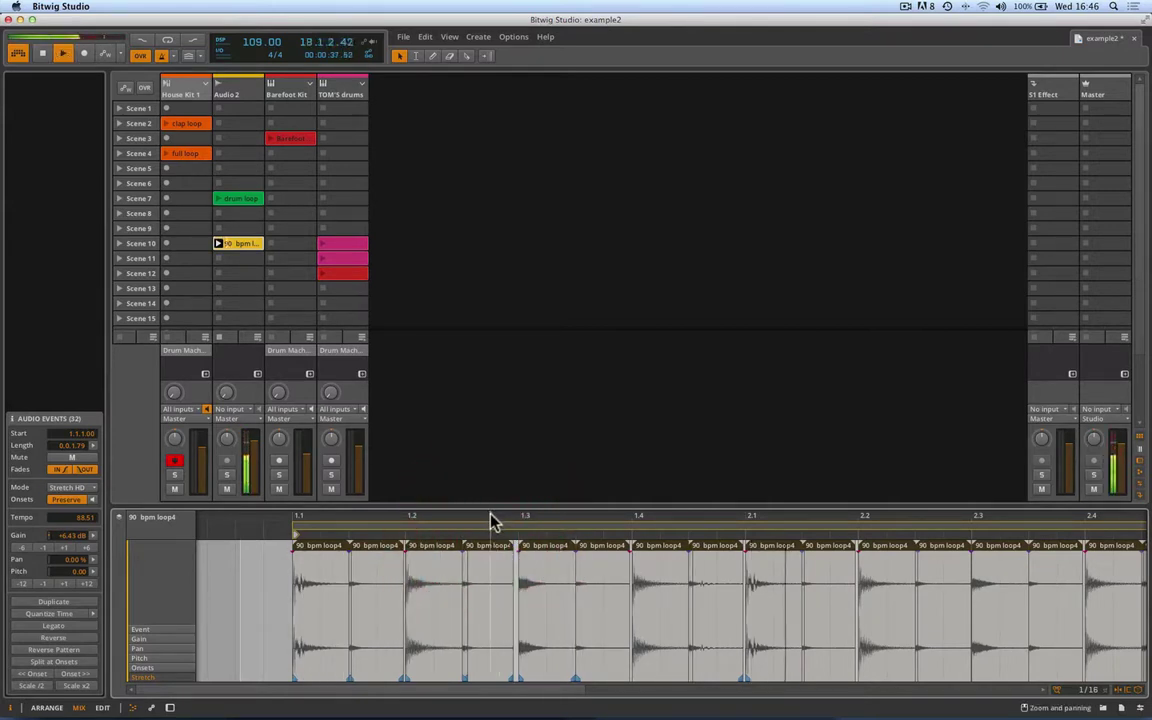
drag(490, 520, 490, 470)
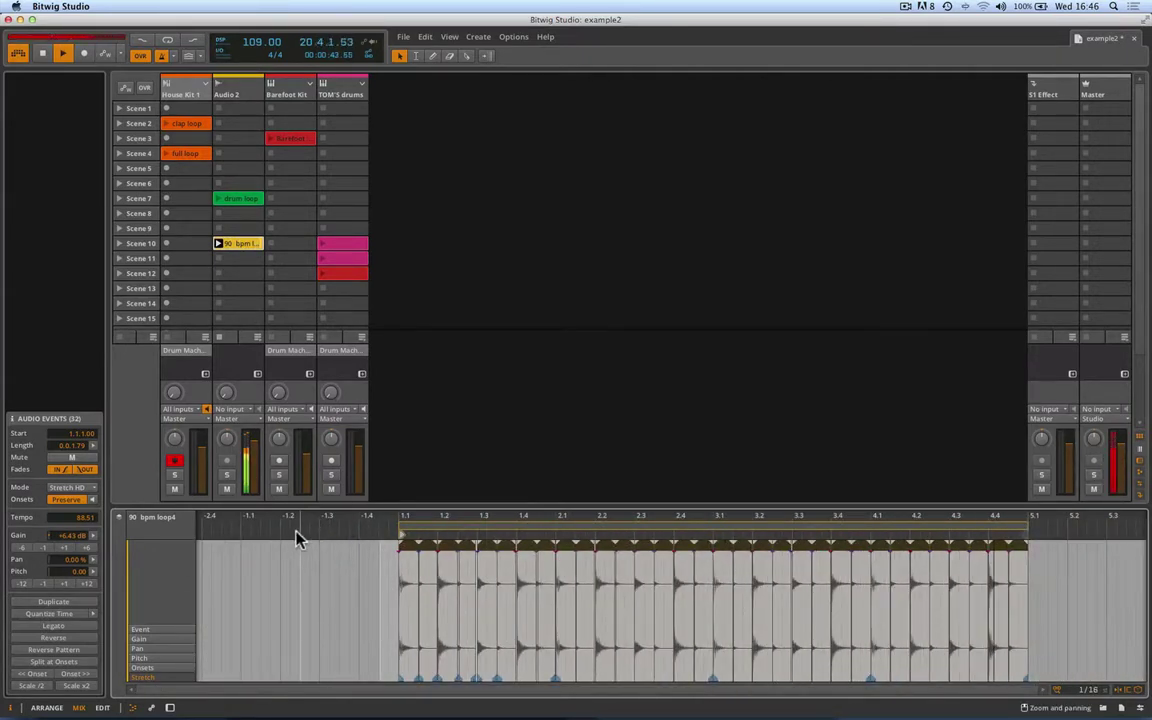
scroll(296, 538, right, 2)
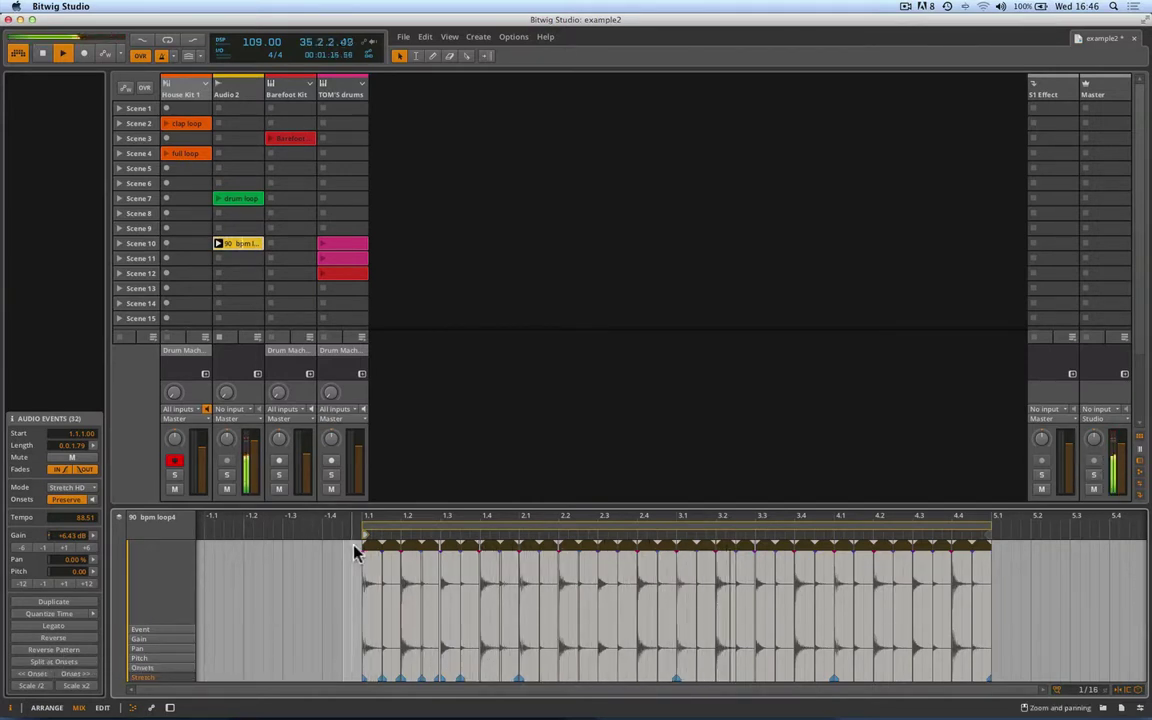
Select all slices between bars 1 and 5 and set their fades to fade-out only
drag(357, 548, 1021, 535)
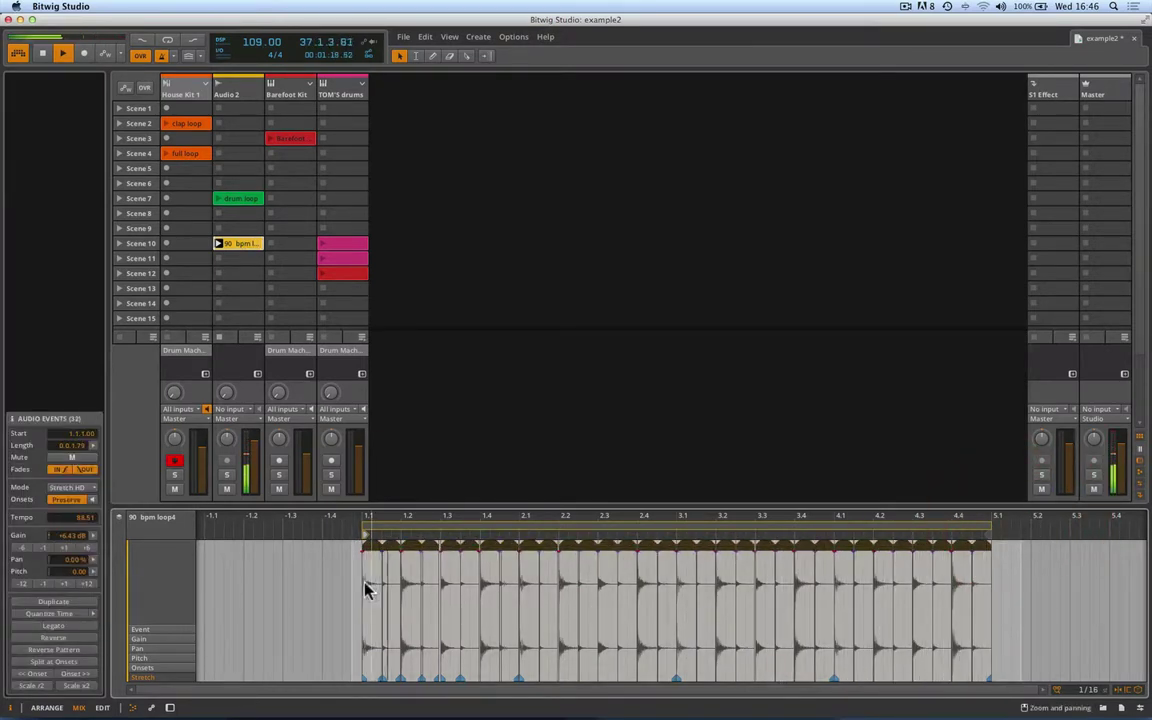
click(62, 470)
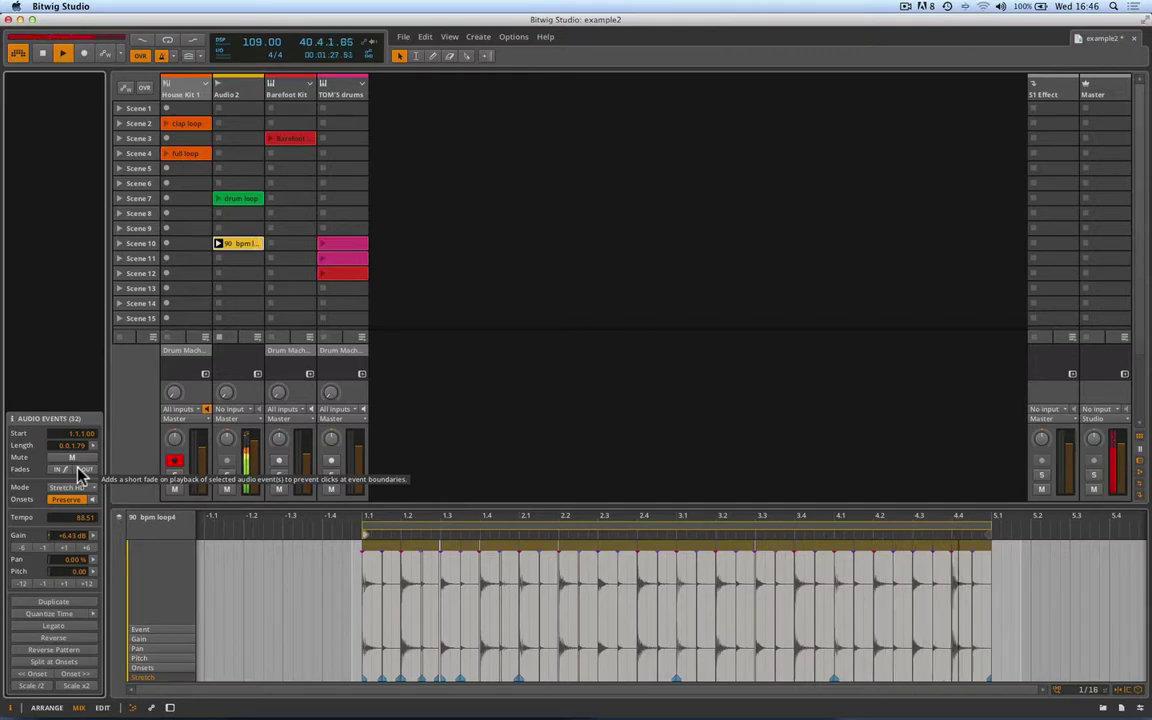
drag(411, 514, 411, 610)
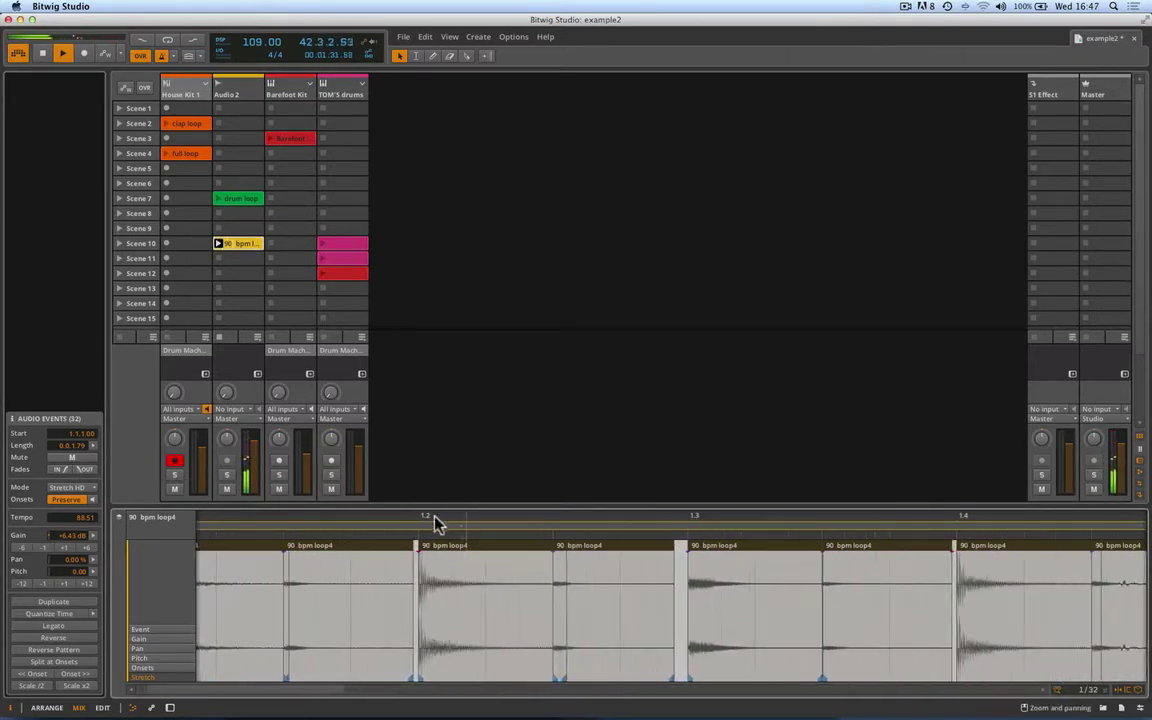
click(88, 470)
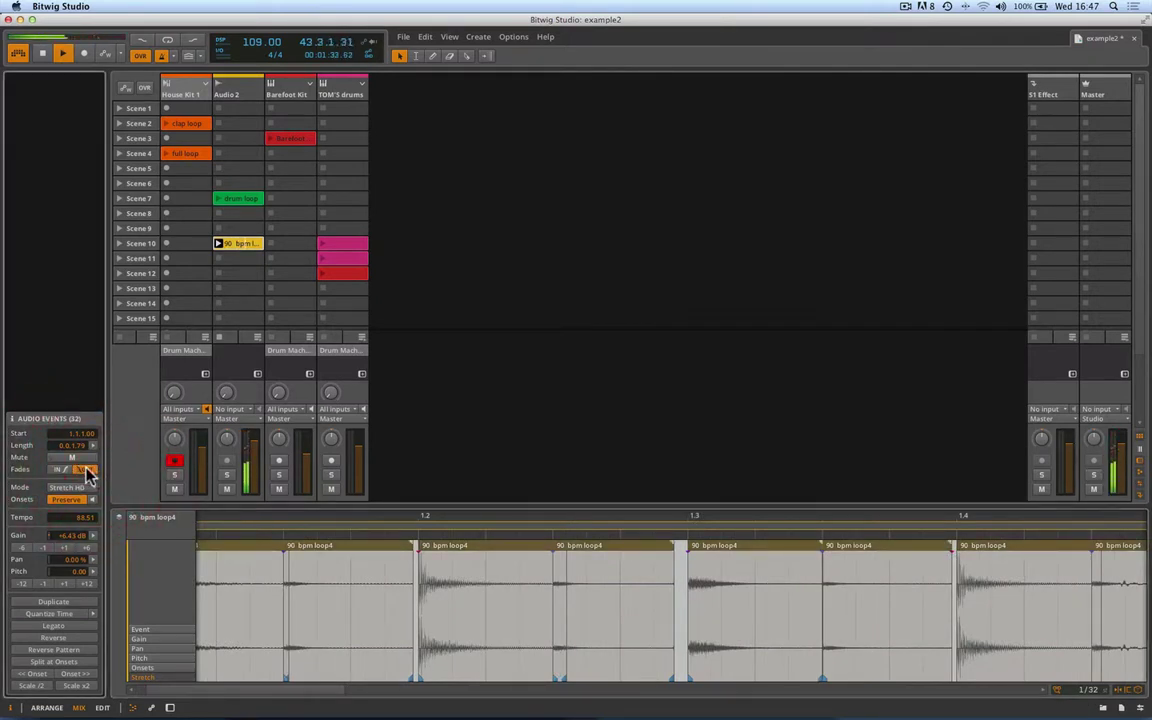
click(58, 470)
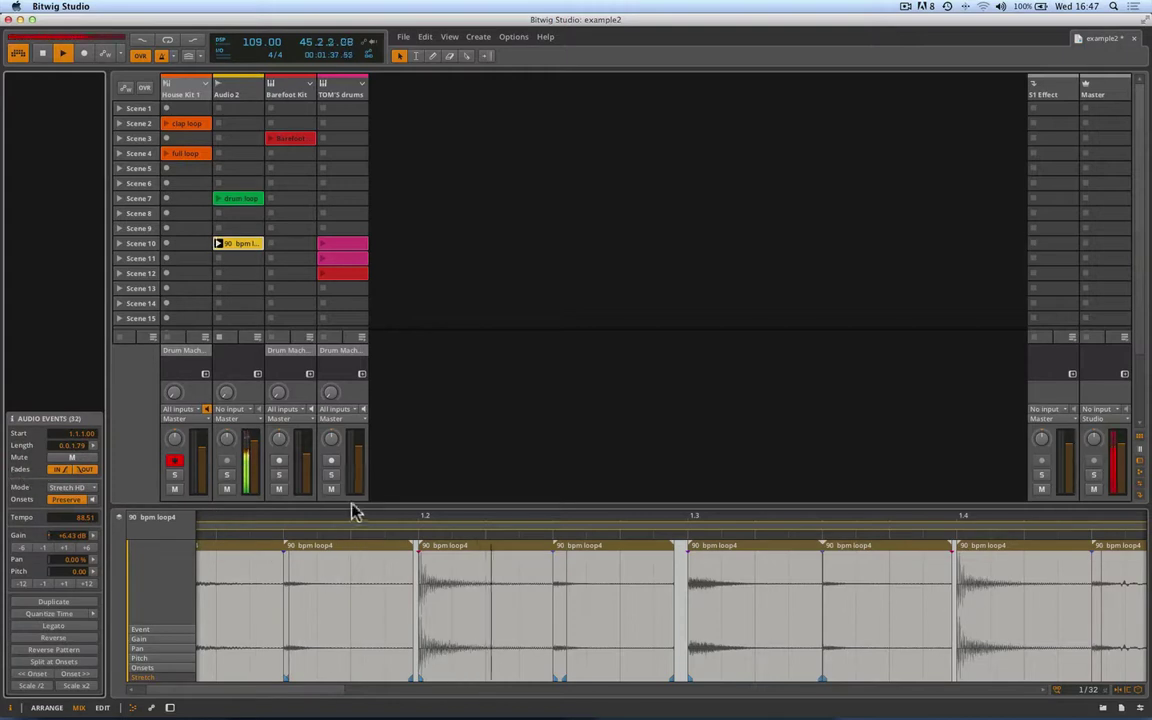
click(62, 470)
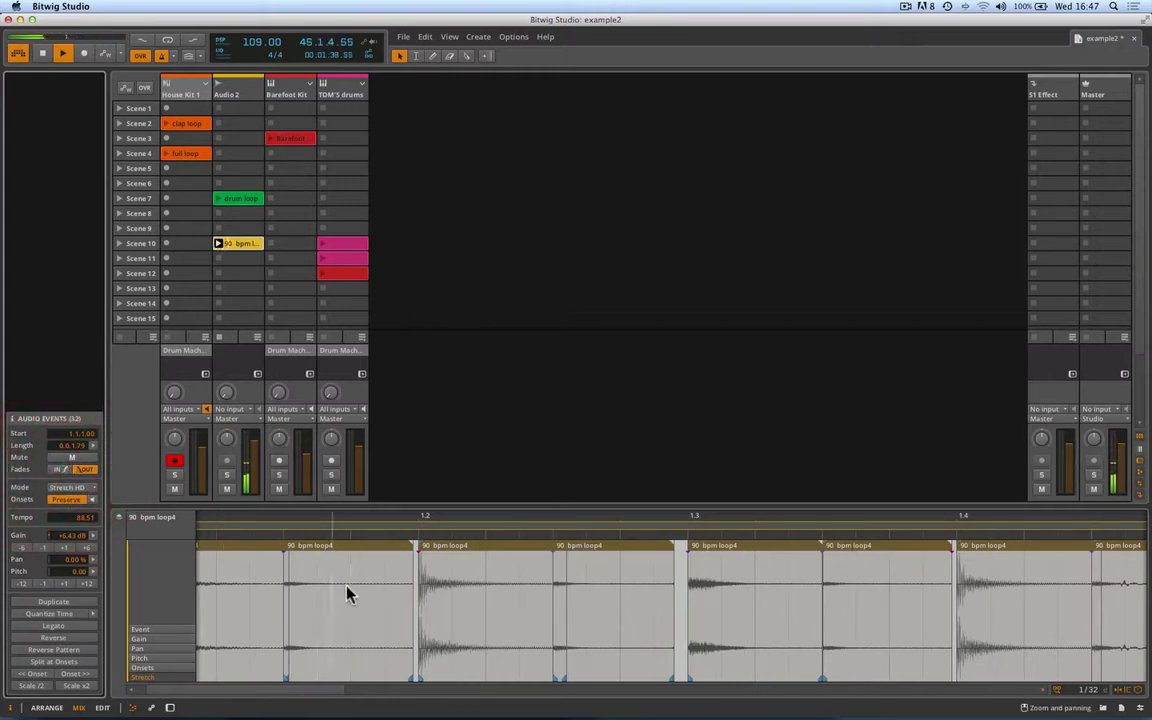
Split the slice at beat 1.2 shortly after its transient, leaving a first piece 0.0.0.50 long
scroll(408, 522, up, 3)
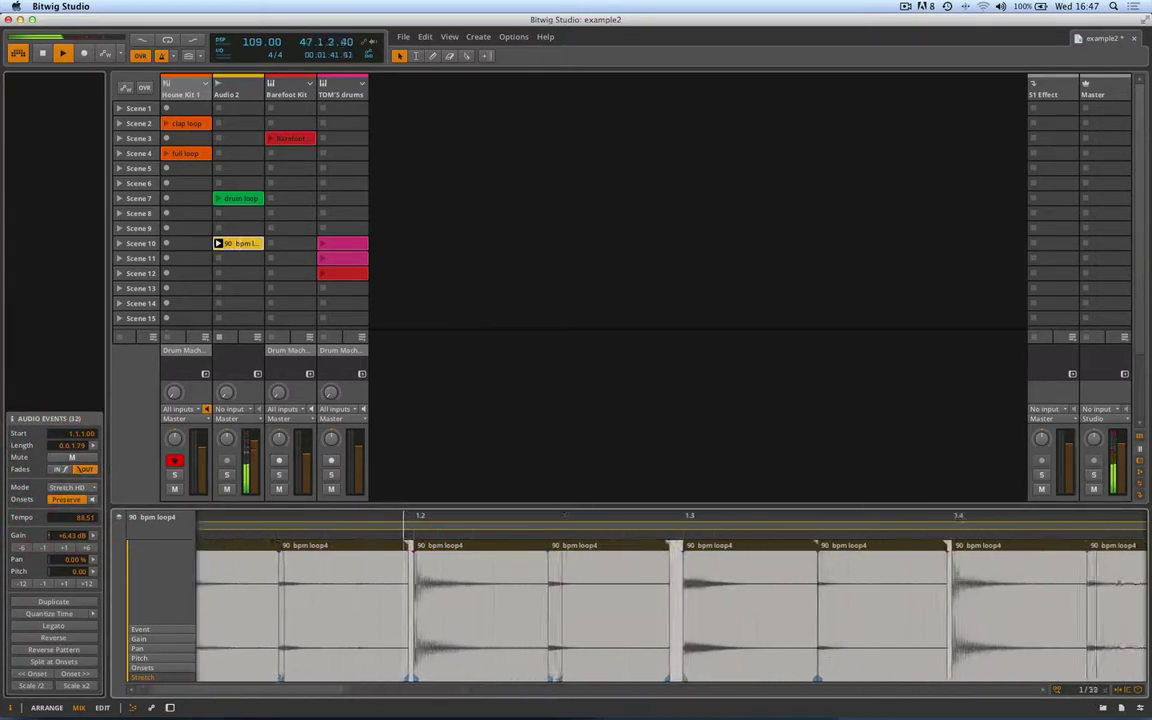
click(458, 601)
click(463, 555)
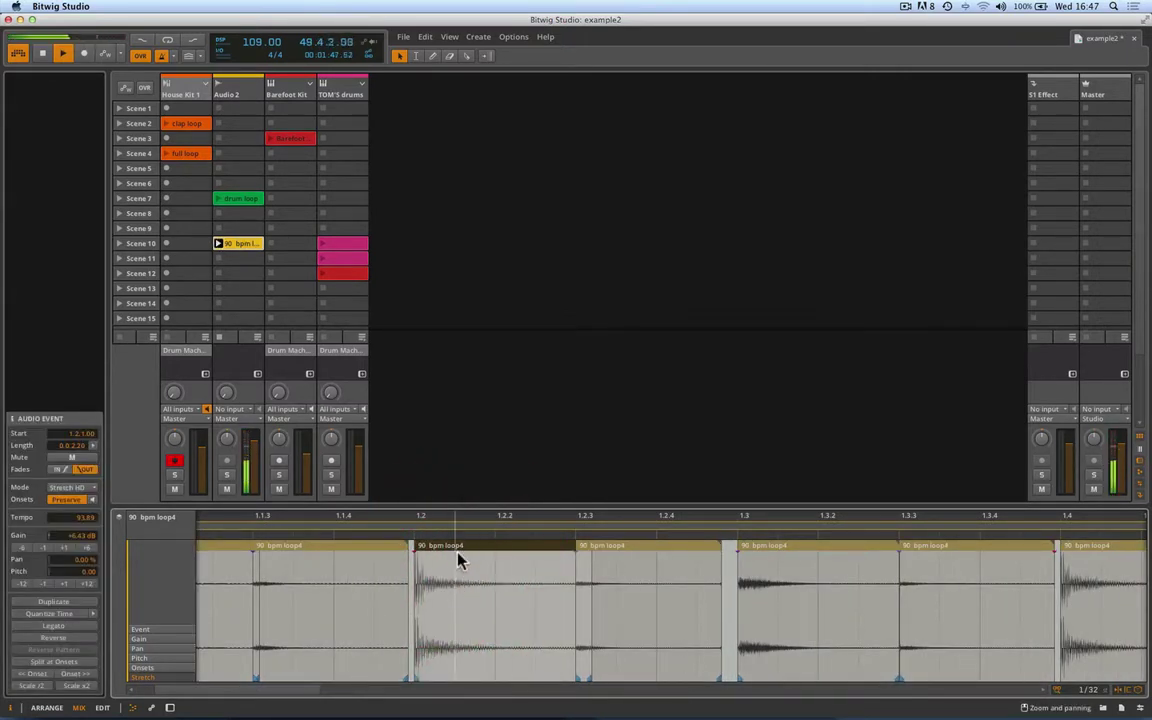
click(457, 571)
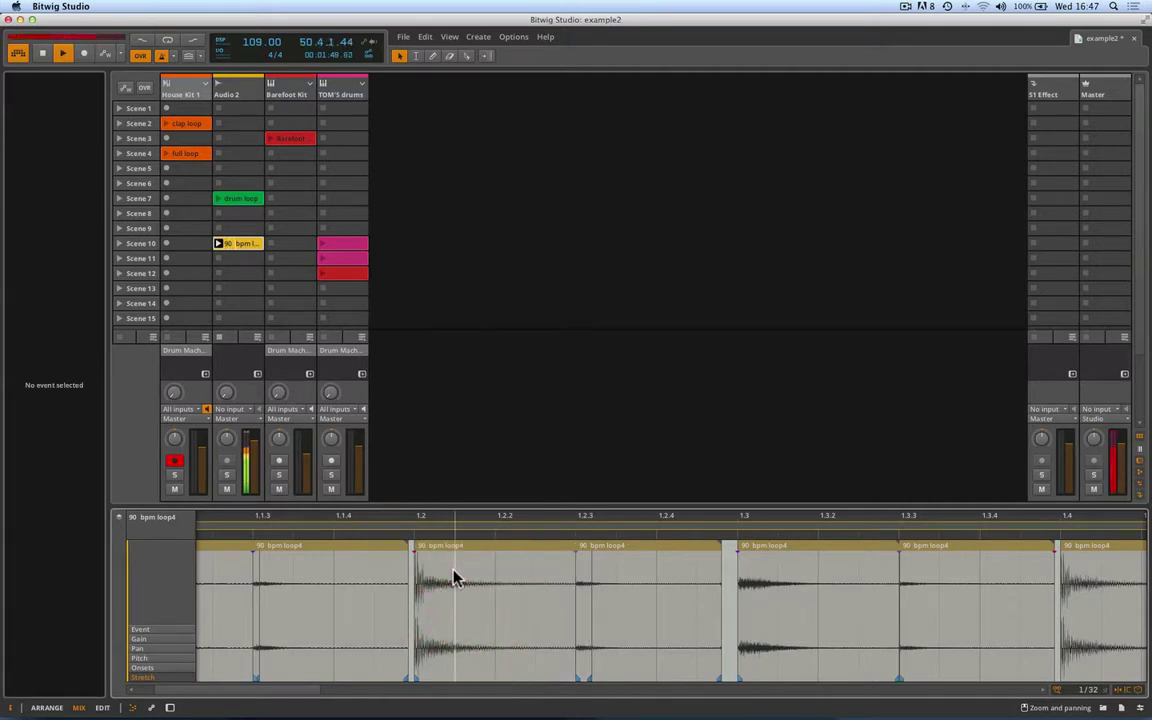
key(super+e)
Turn off the fade-out of the short piece at beat 1.2 and shorten it to 0.0.0.40
click(450, 545)
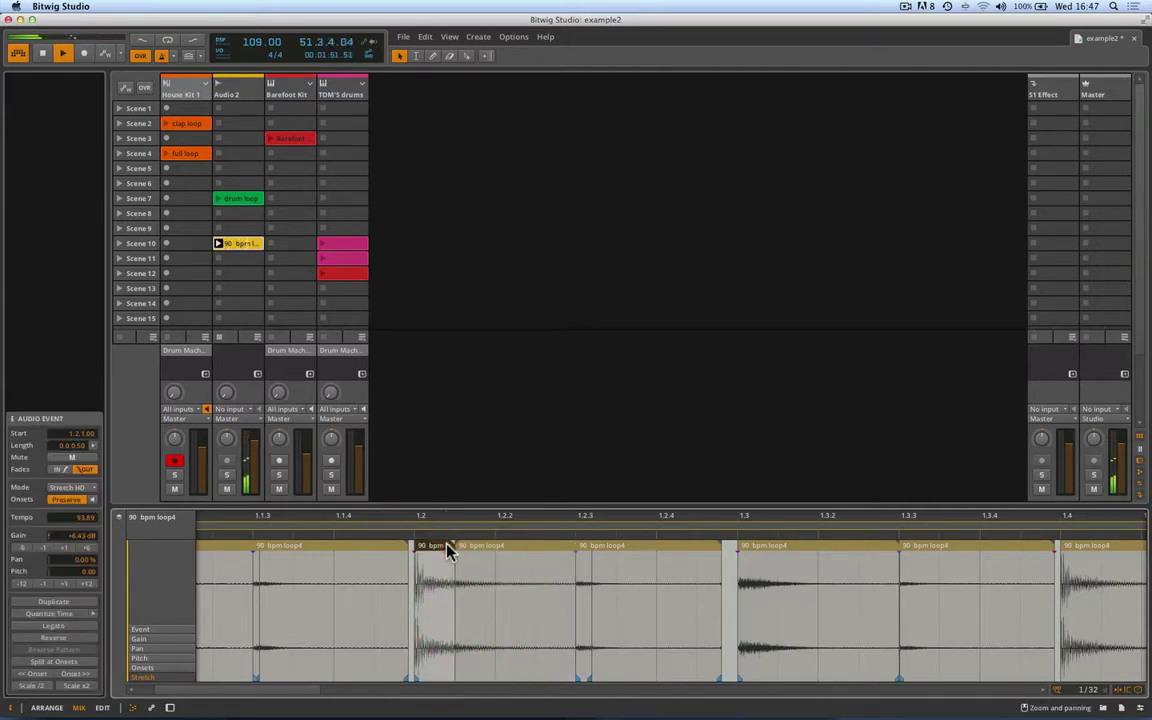
click(88, 469)
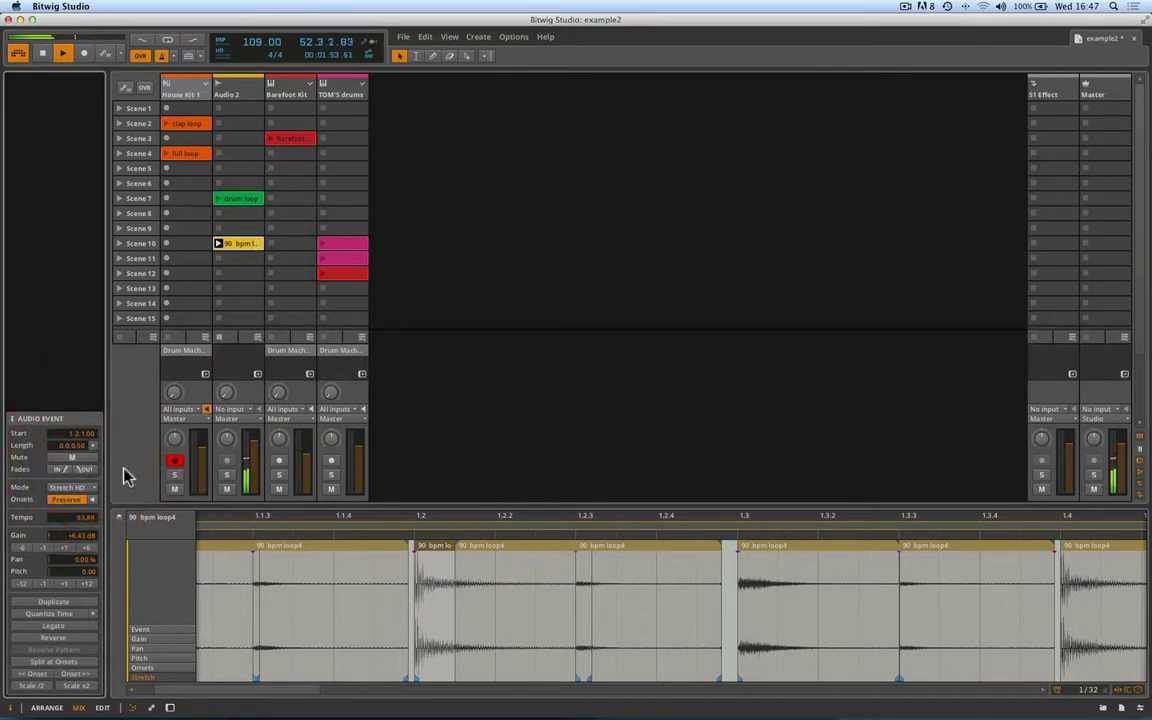
click(451, 547)
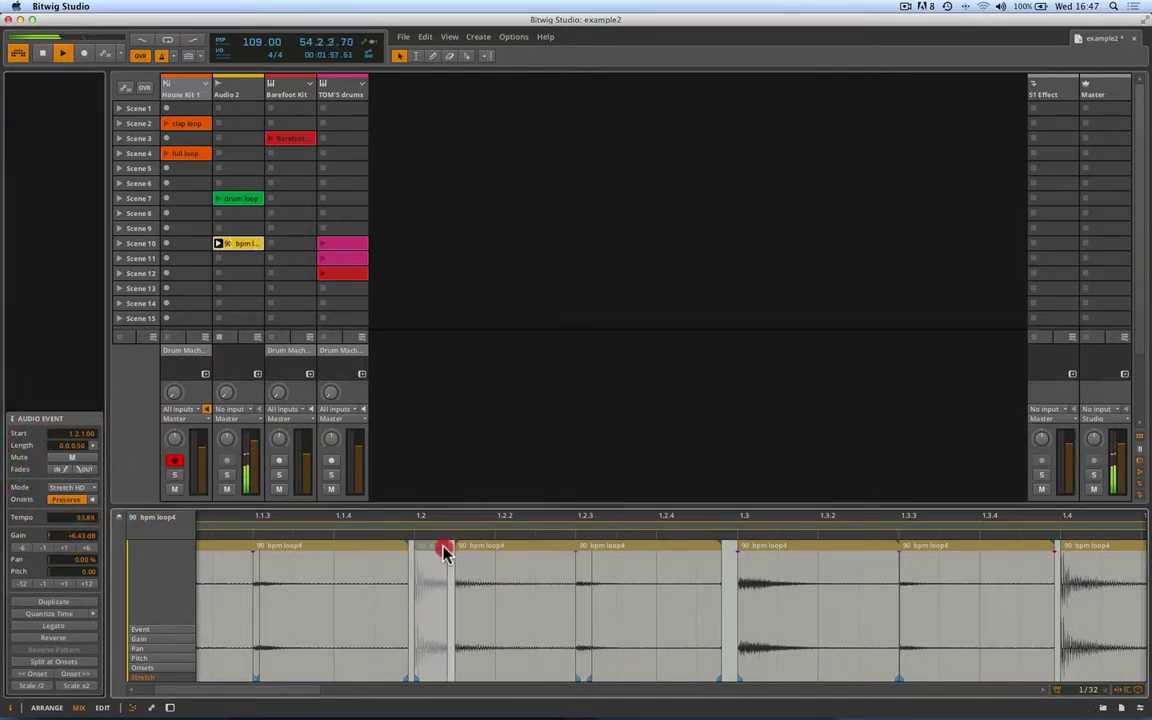
click(444, 548)
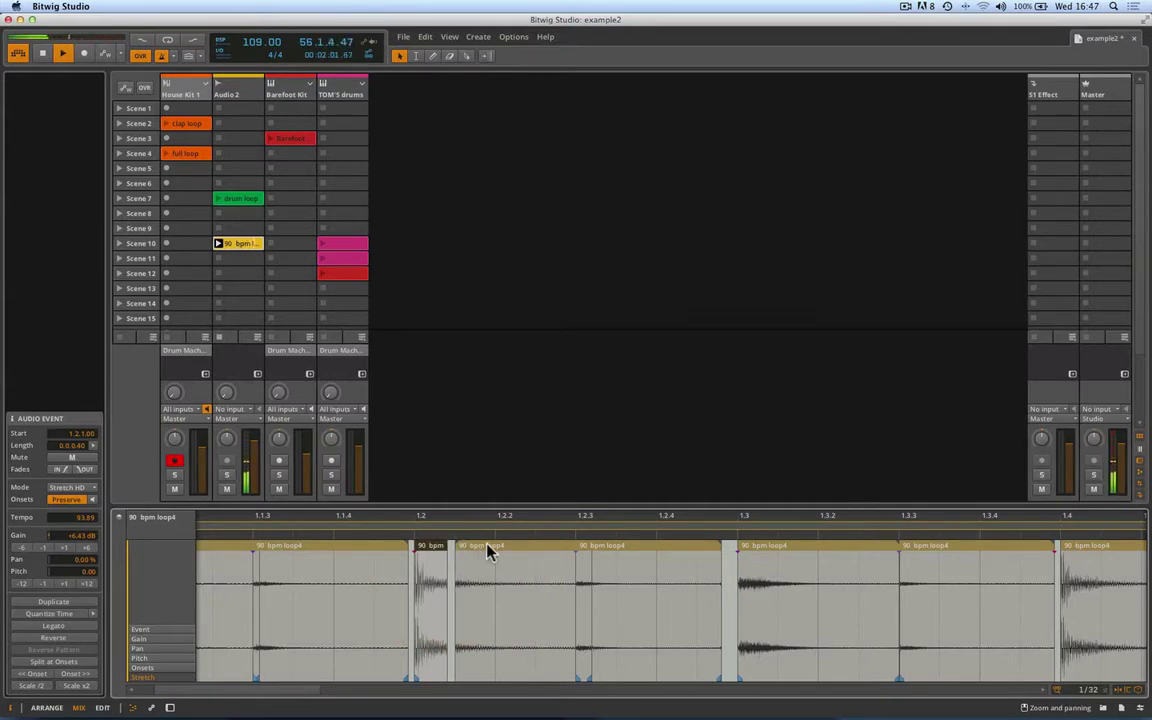
Delete the remainder of the split slice and toggle the short piece's fade-out on and off again
click(486, 549)
key(Delete)
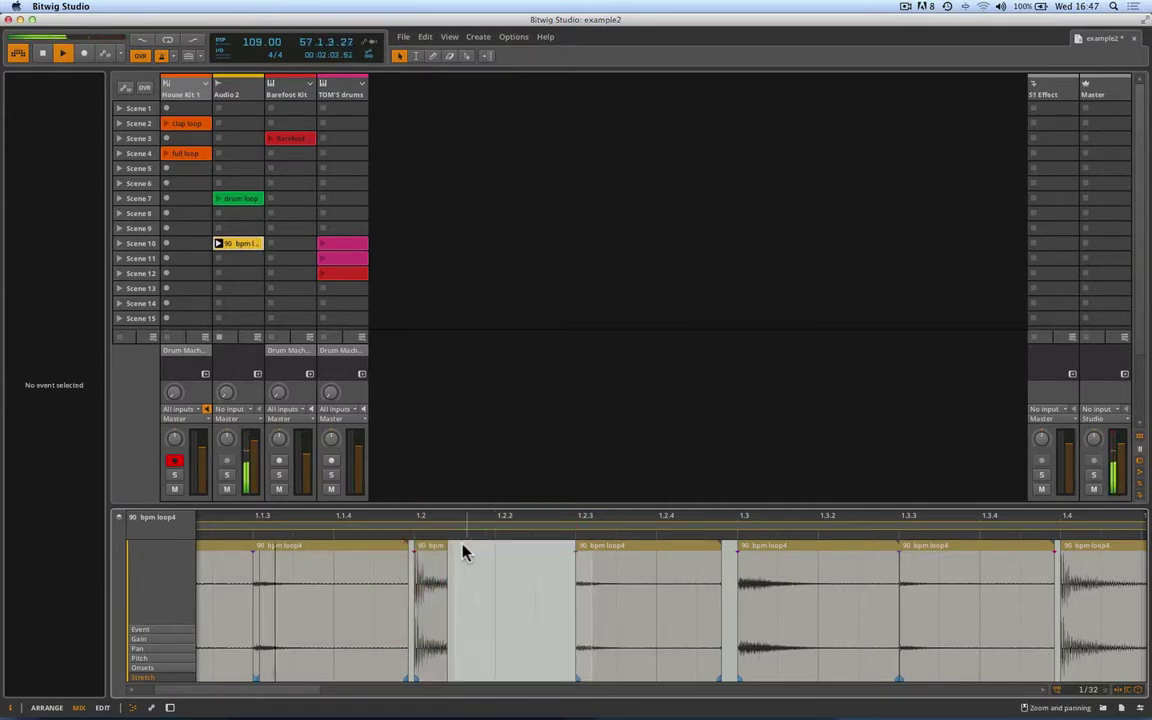
click(432, 548)
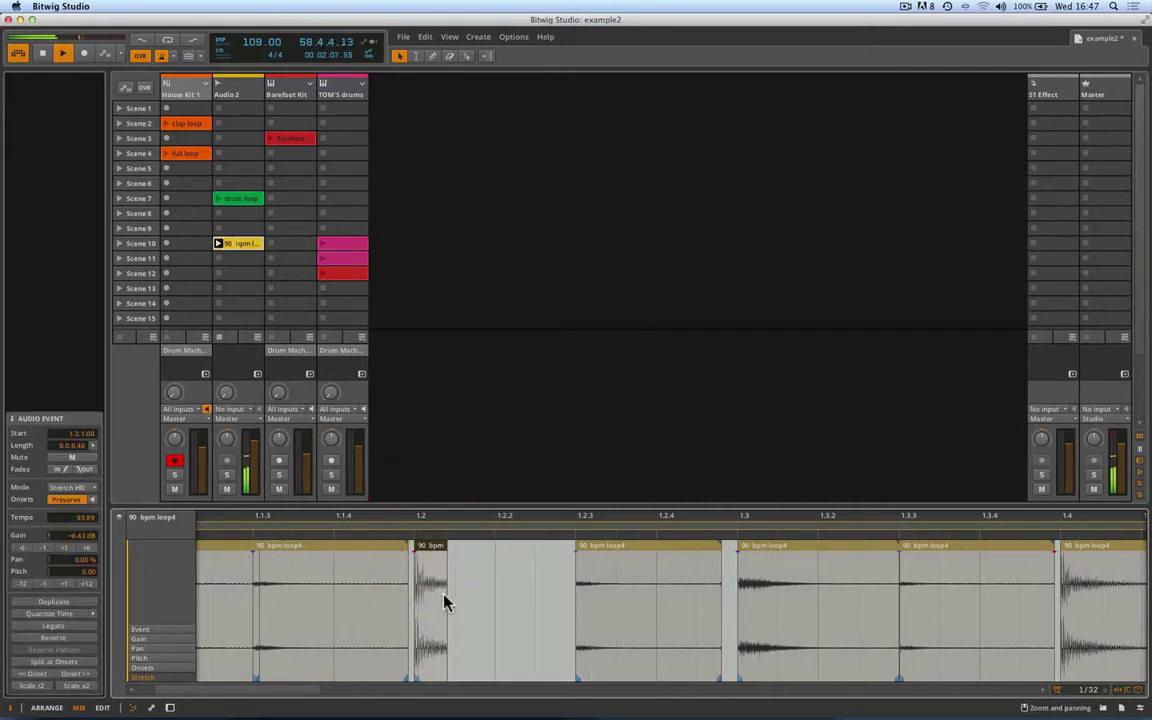
click(83, 474)
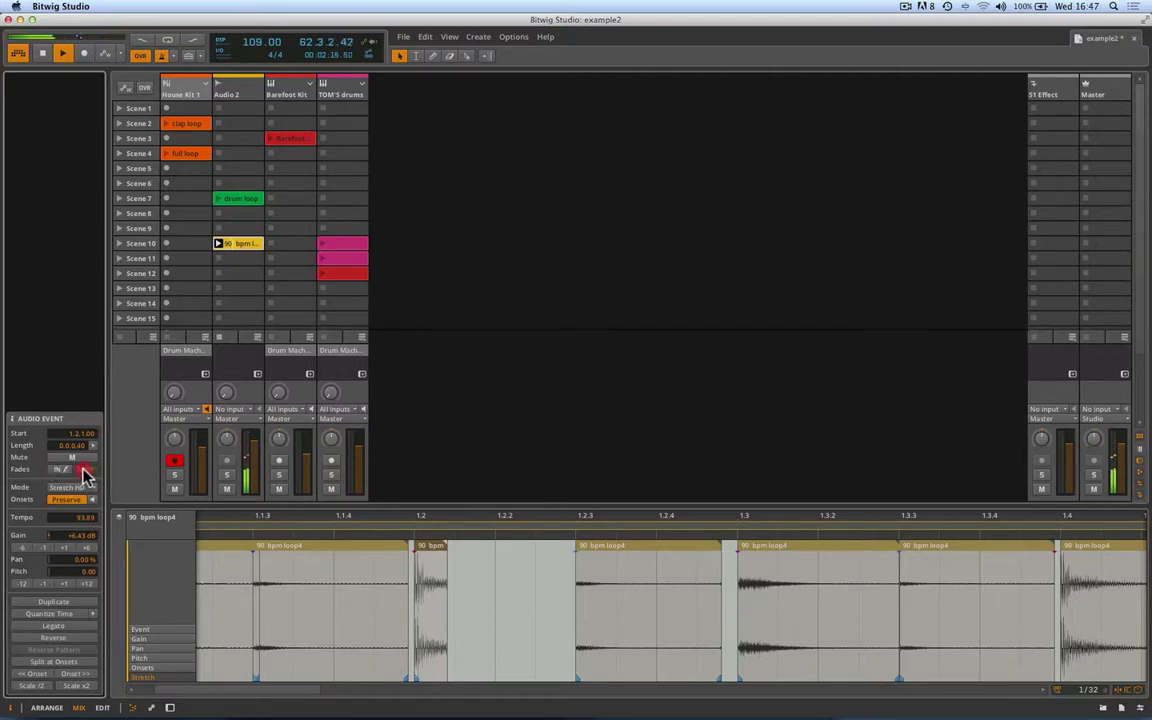
click(84, 474)
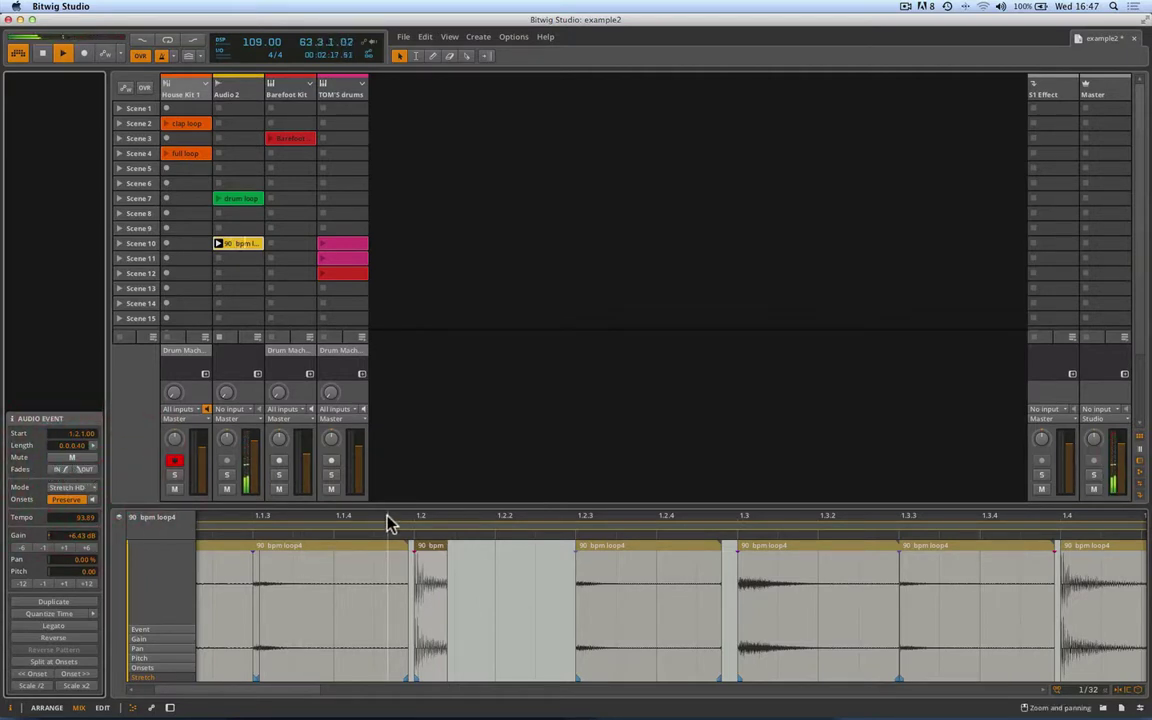
Undo the fade, deletion, shortening and split edits made to the slice at beat 1.2
key(ctrl+z)
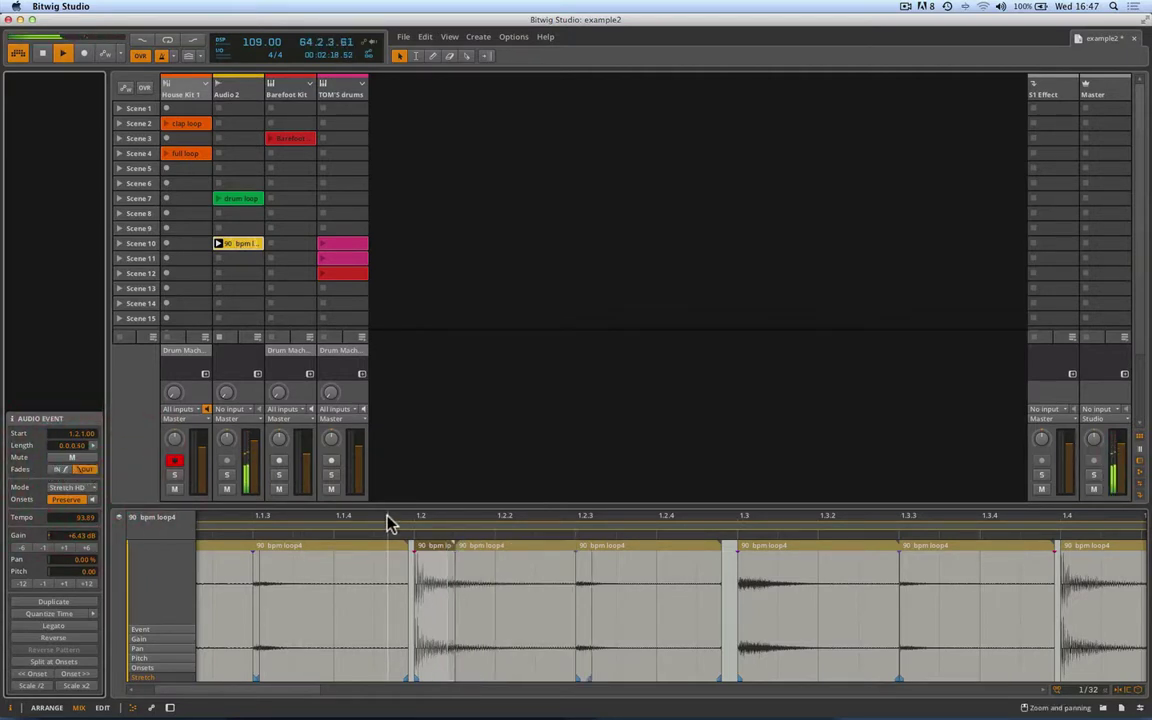
key(ctrl+z)
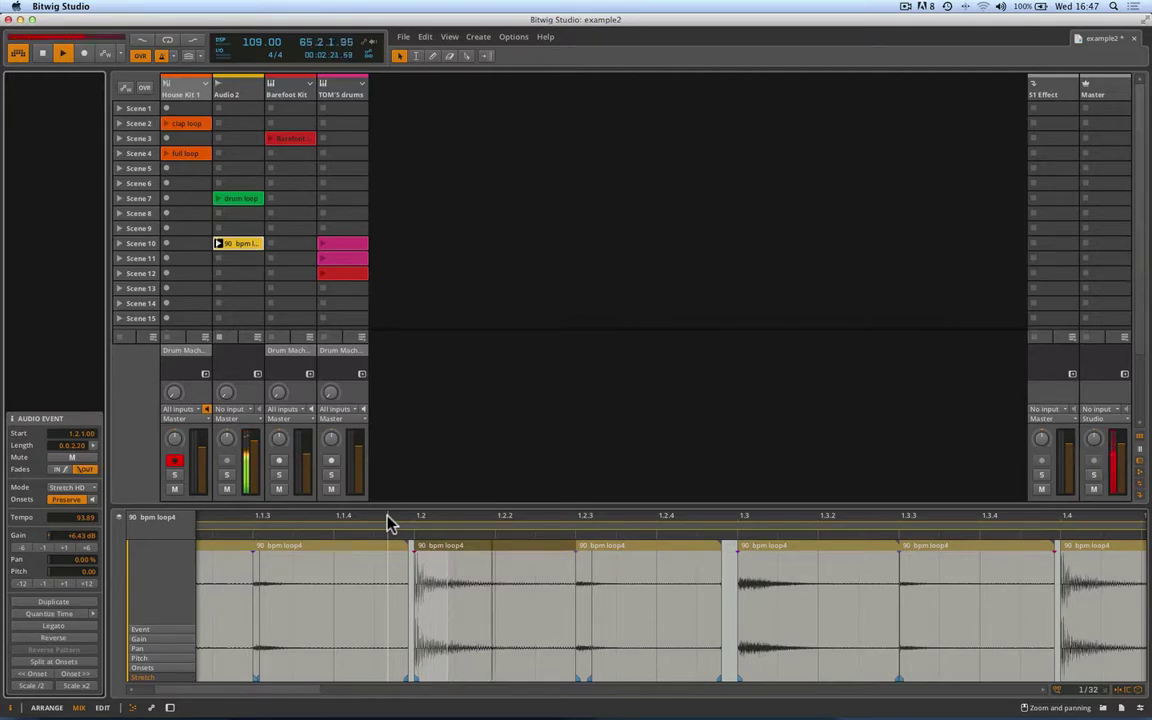
Select all slices of the four-bar loop and toggle their fade-out off and back on
drag(390, 524, 390, 470)
drag(296, 548, 975, 545)
click(85, 468)
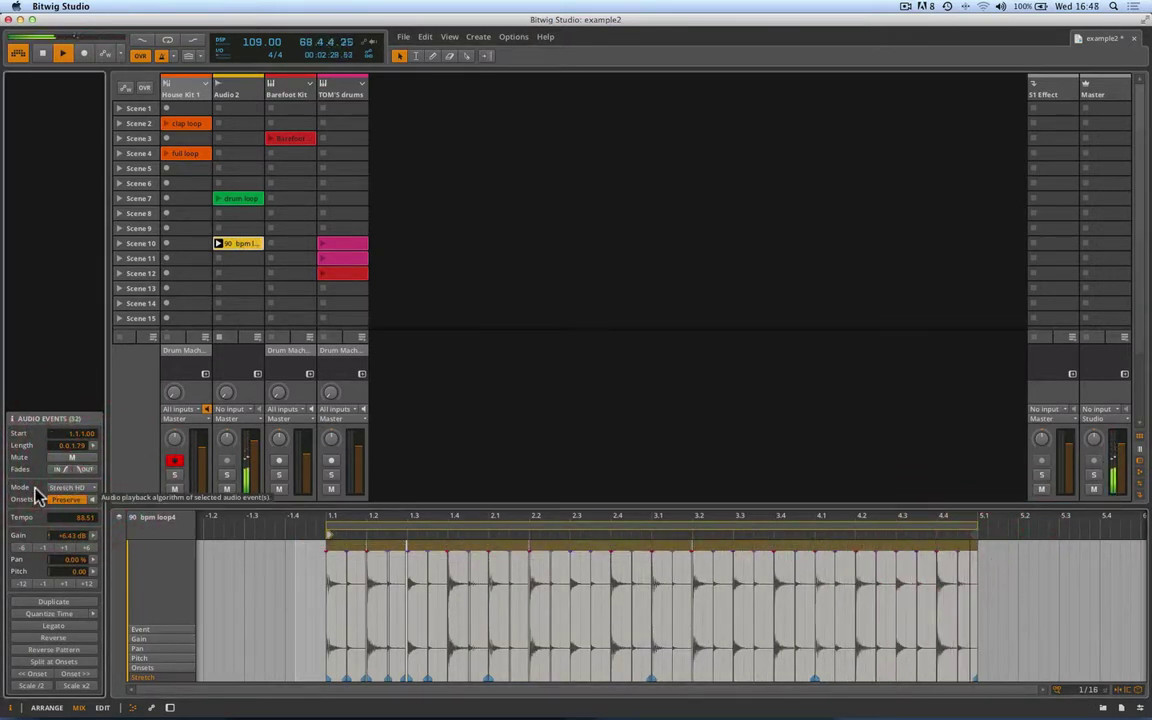
click(85, 468)
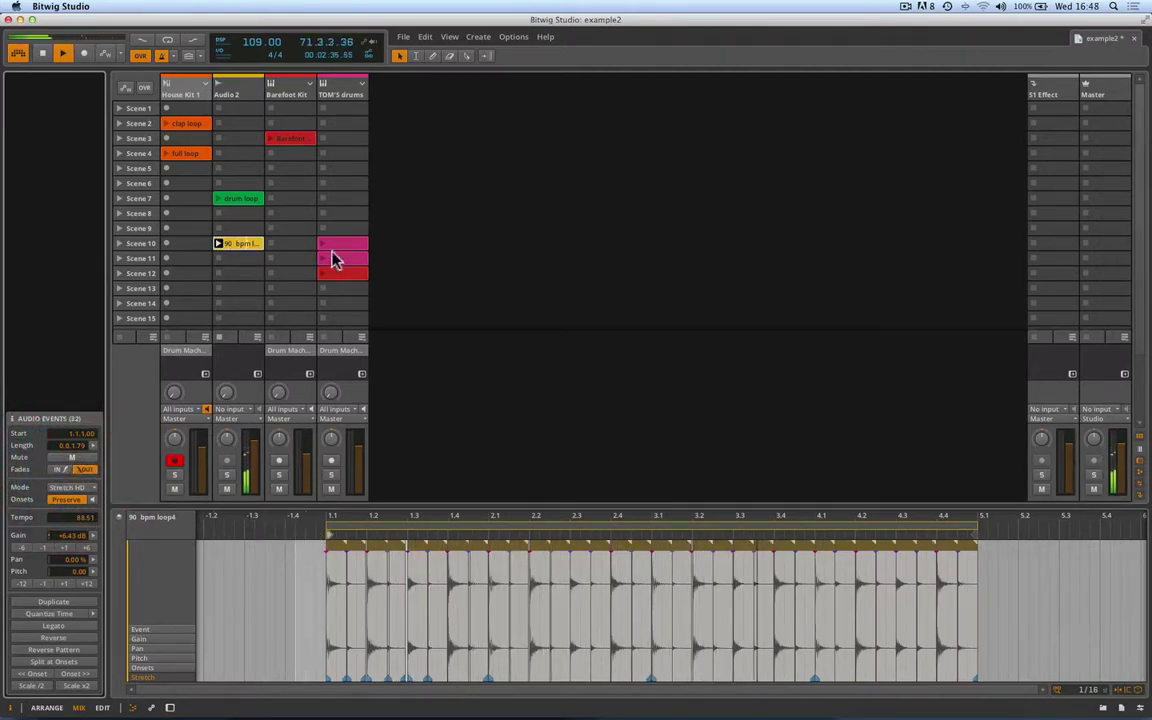
Turn off the metronome and play the loop together with the Scene 12 clip on TOM'S drums, then stop playback
click(162, 52)
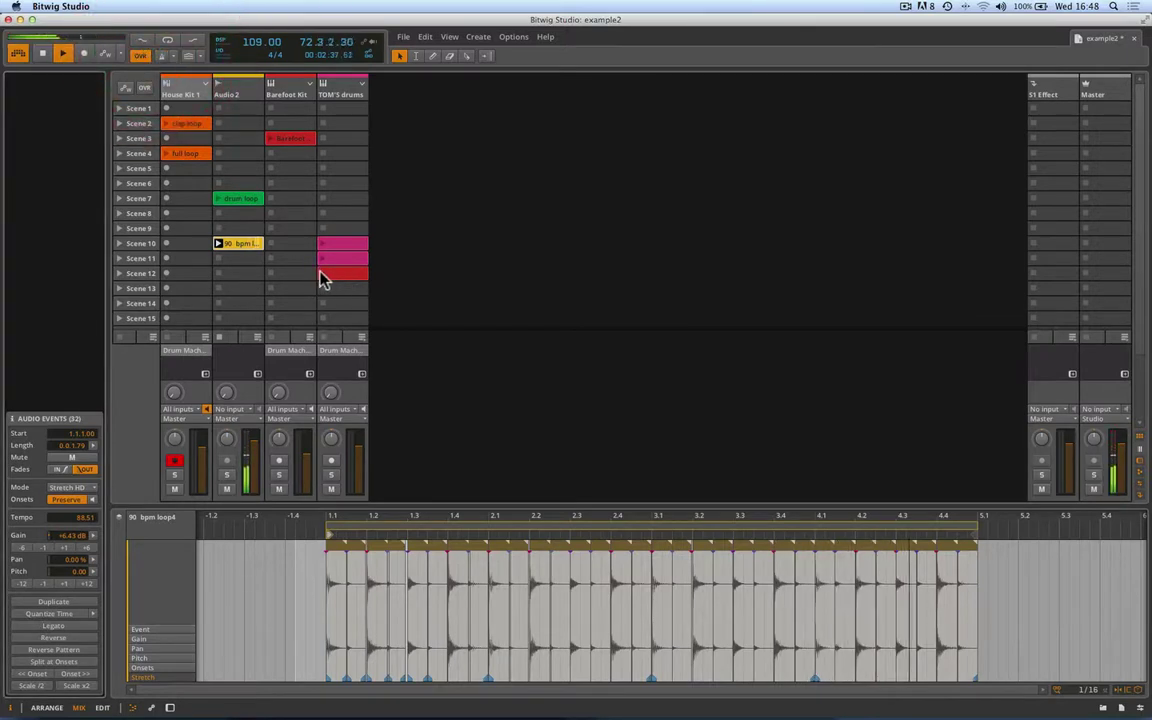
click(323, 276)
click(323, 276)
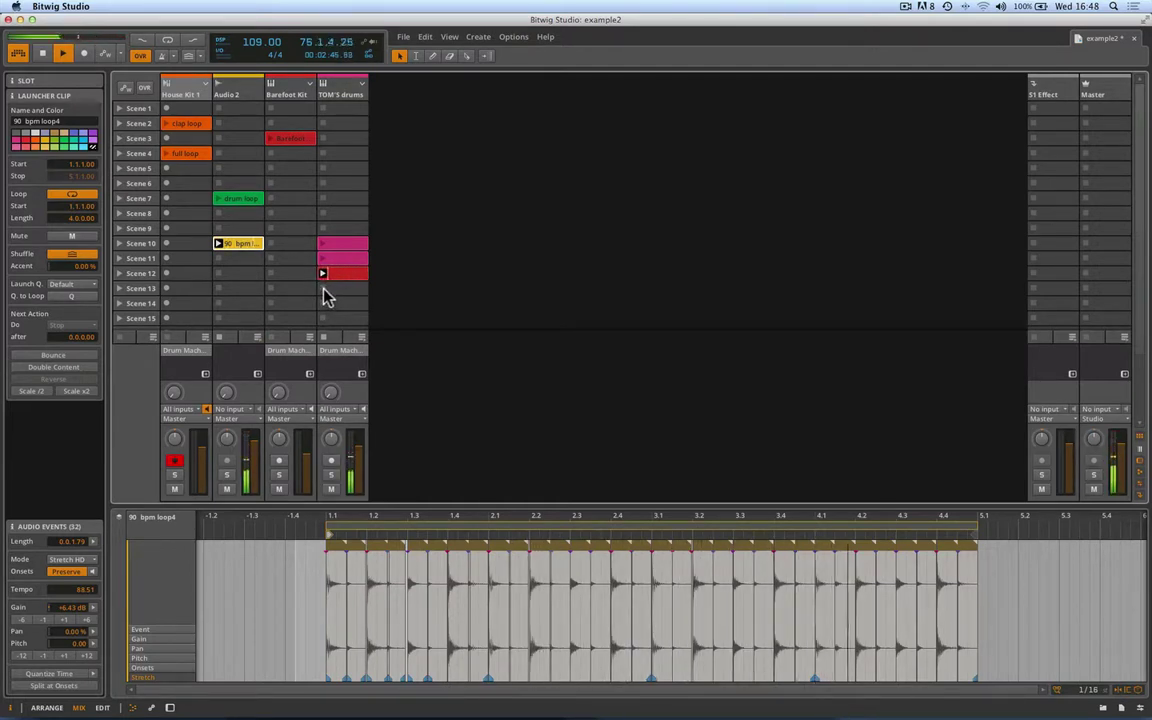
click(305, 280)
click(327, 300)
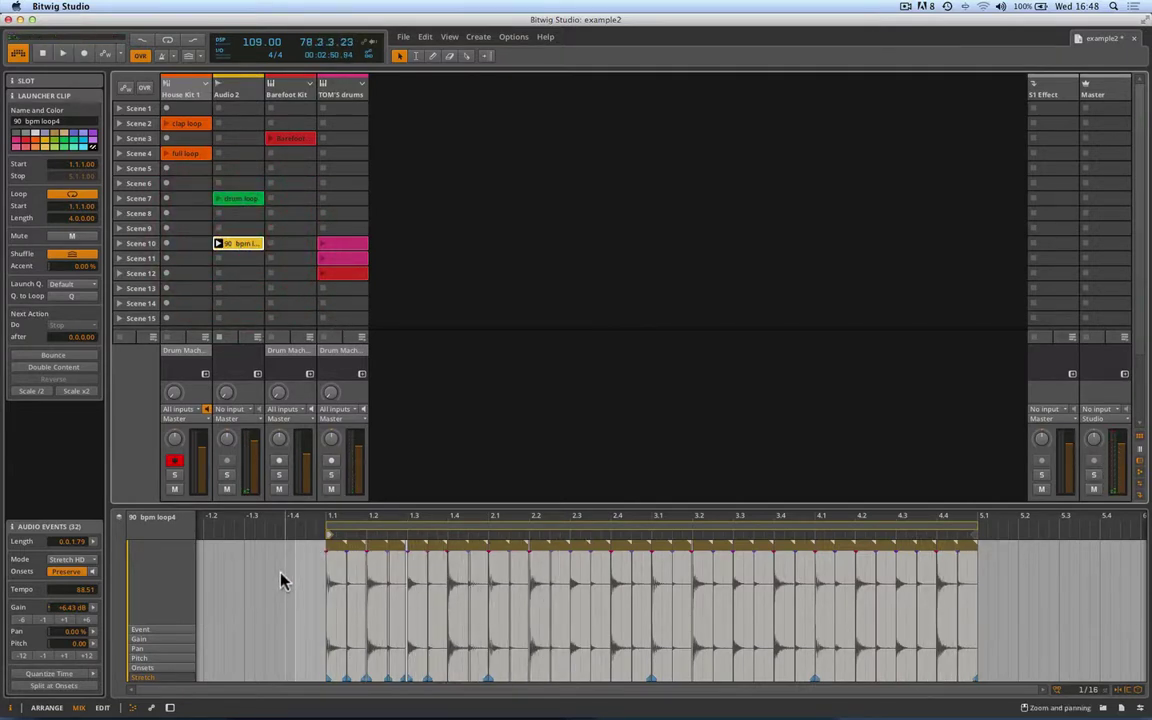
Select all slices of the 90 bpm loop between bars 1 and 5
drag(304, 541, 985, 545)
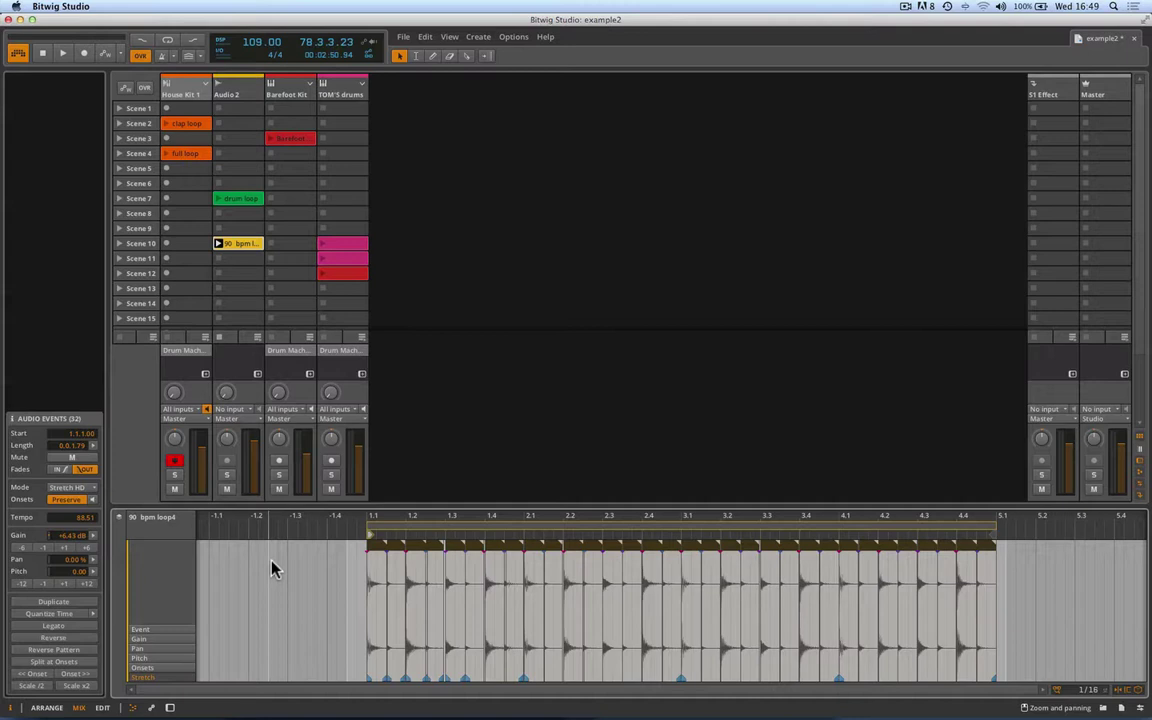
scroll(272, 567, right, 1)
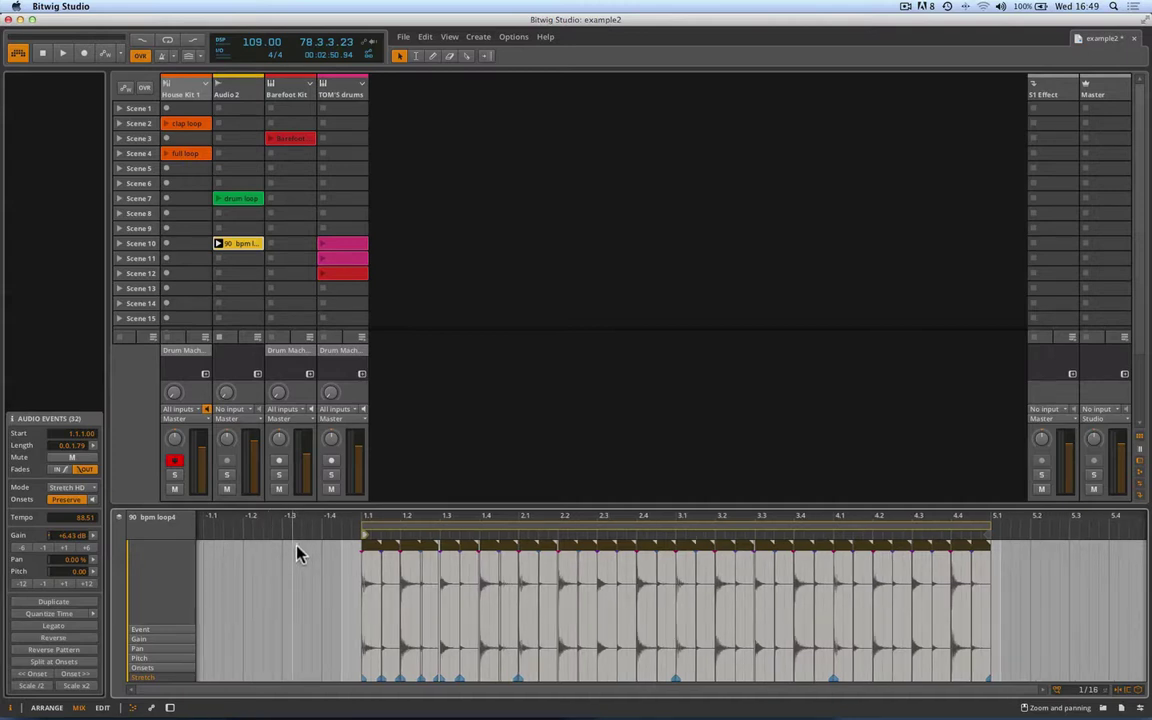